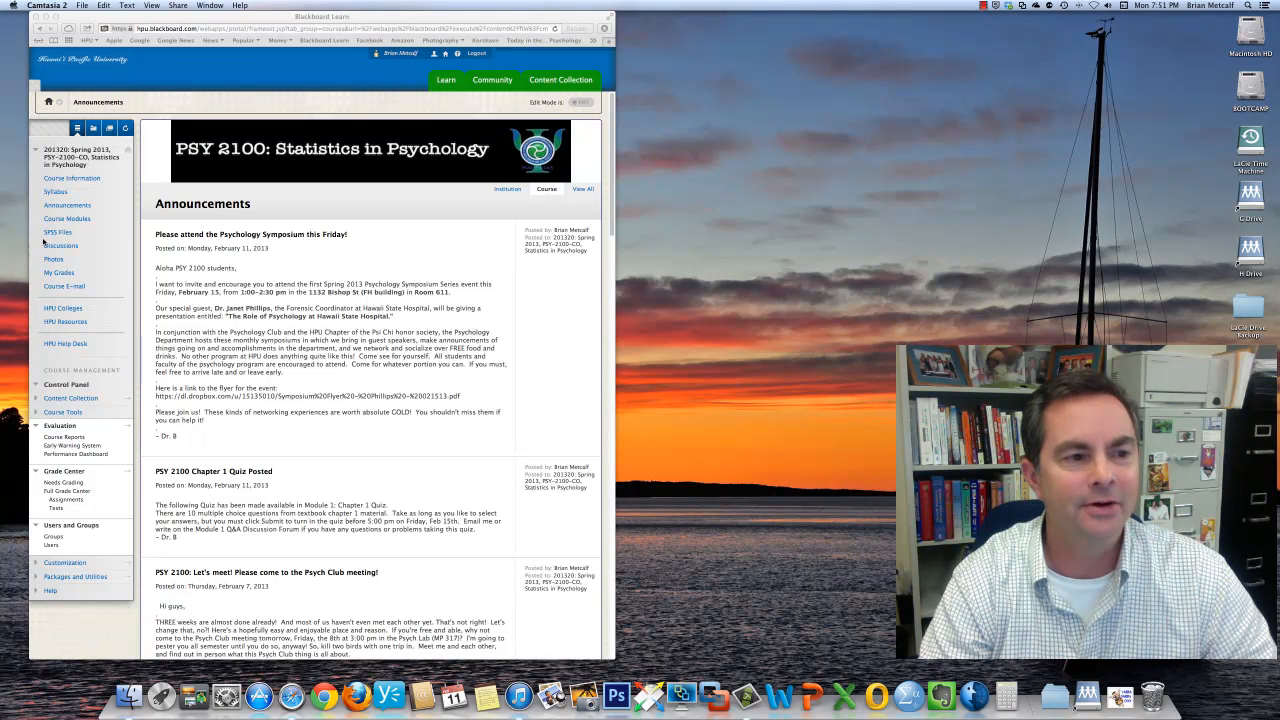
View the SPSS Files page of the PSY 2100 course and clear the browser window off the desktop.
click(56, 231)
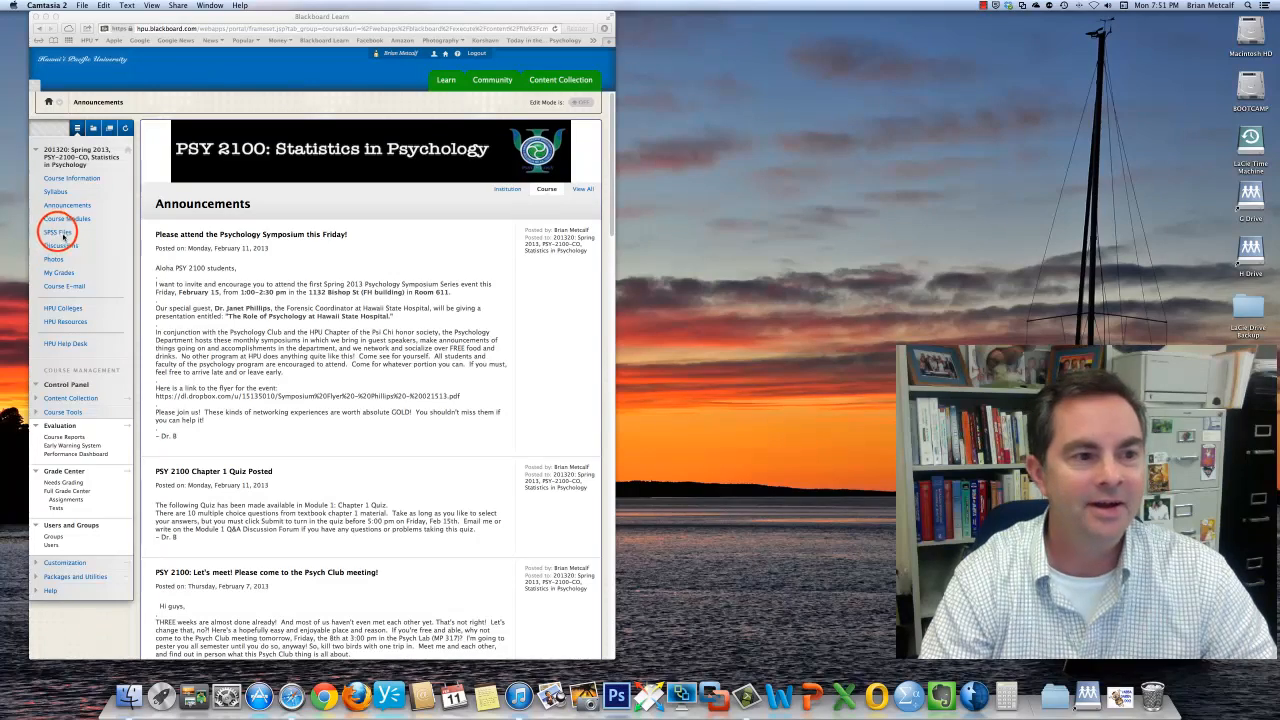
click(57, 233)
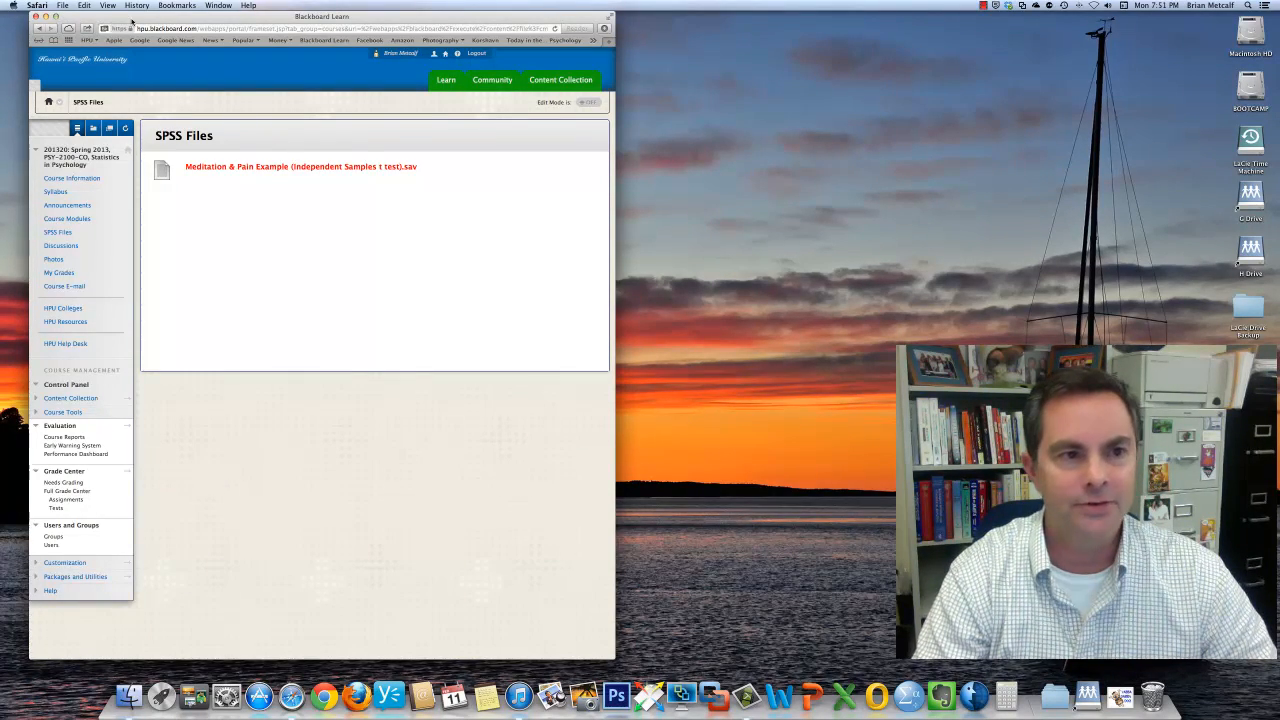
drag(86, 21, 14, 110)
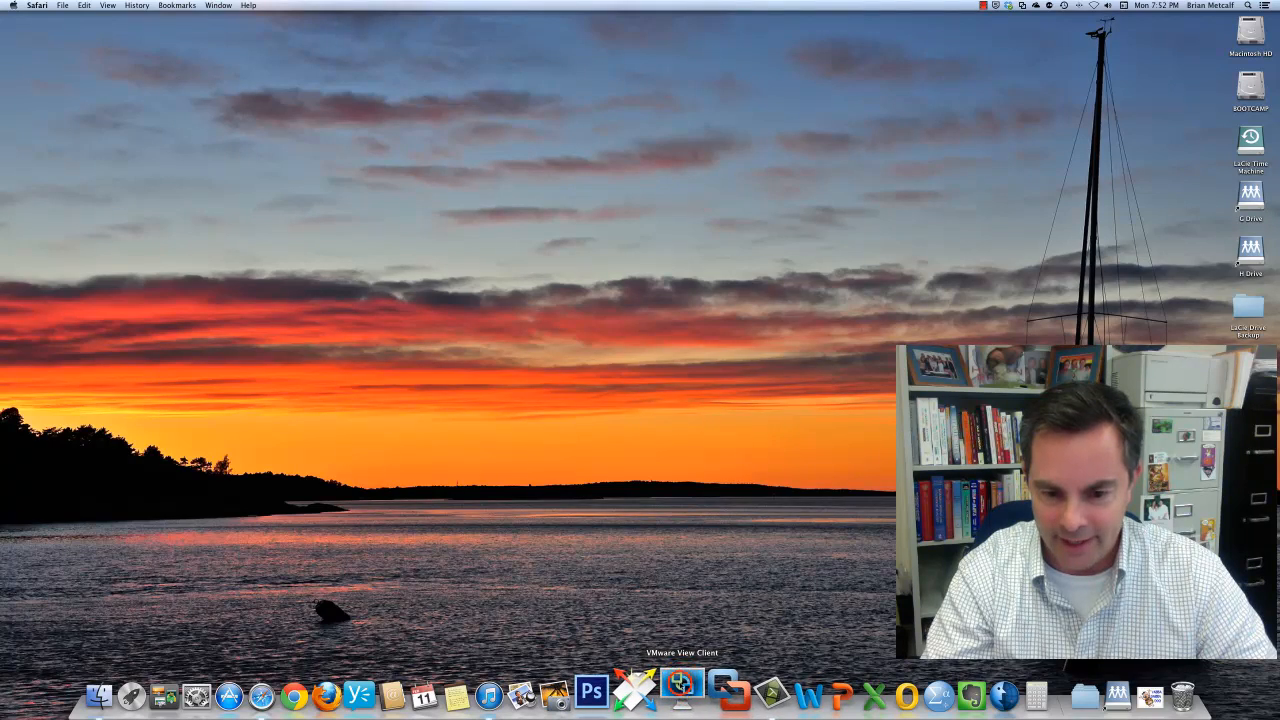
Switch to VMware View Client and sign in to cloud.hpu.edu by entering the account password.
click(681, 688)
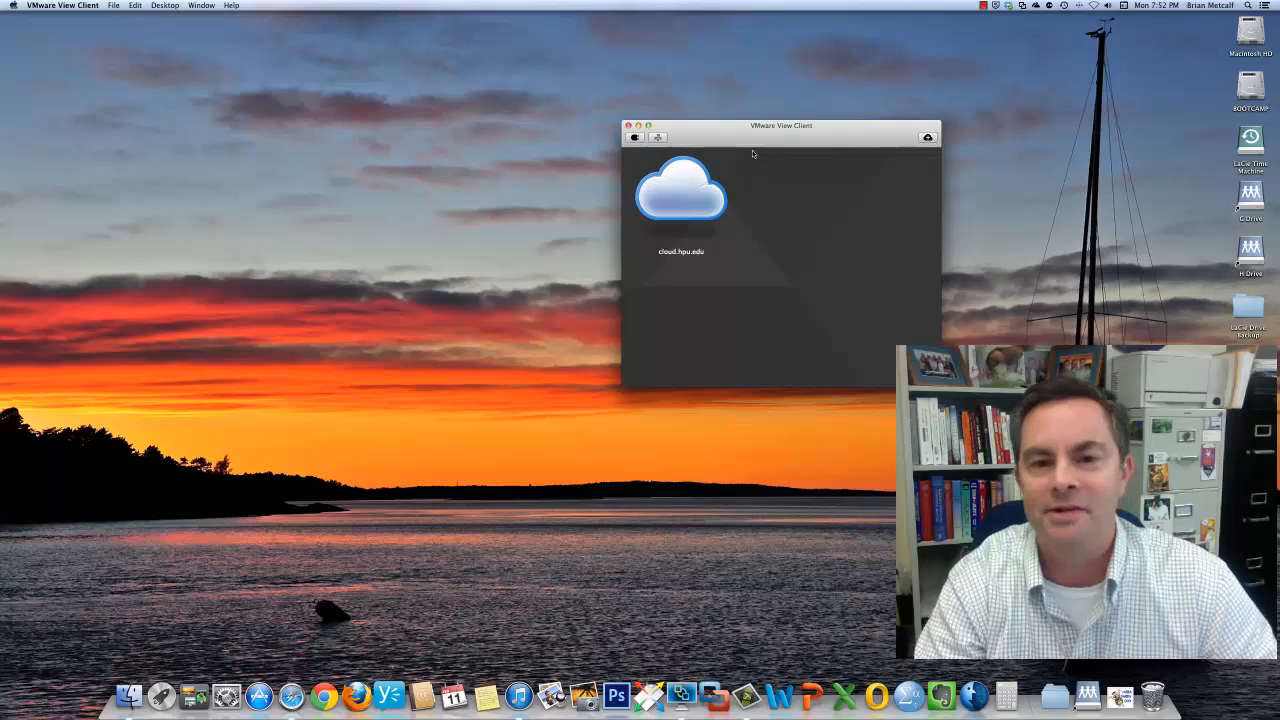
click(679, 201)
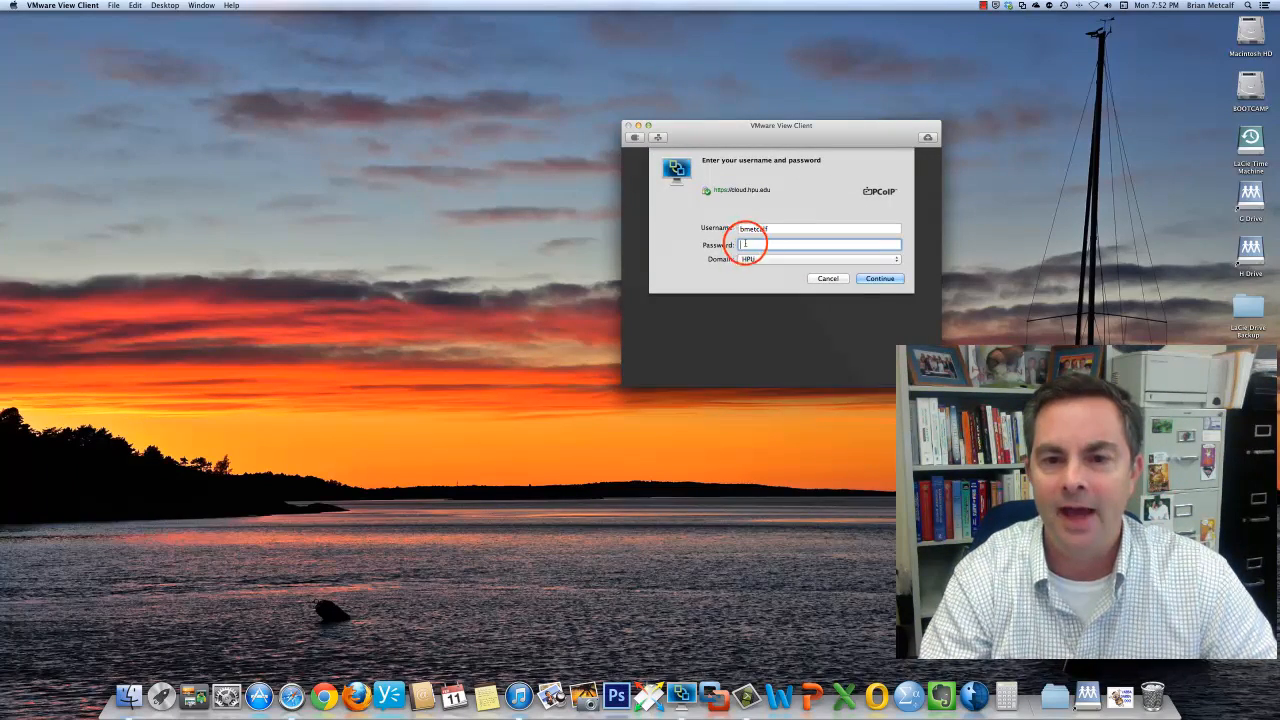
text(••••)
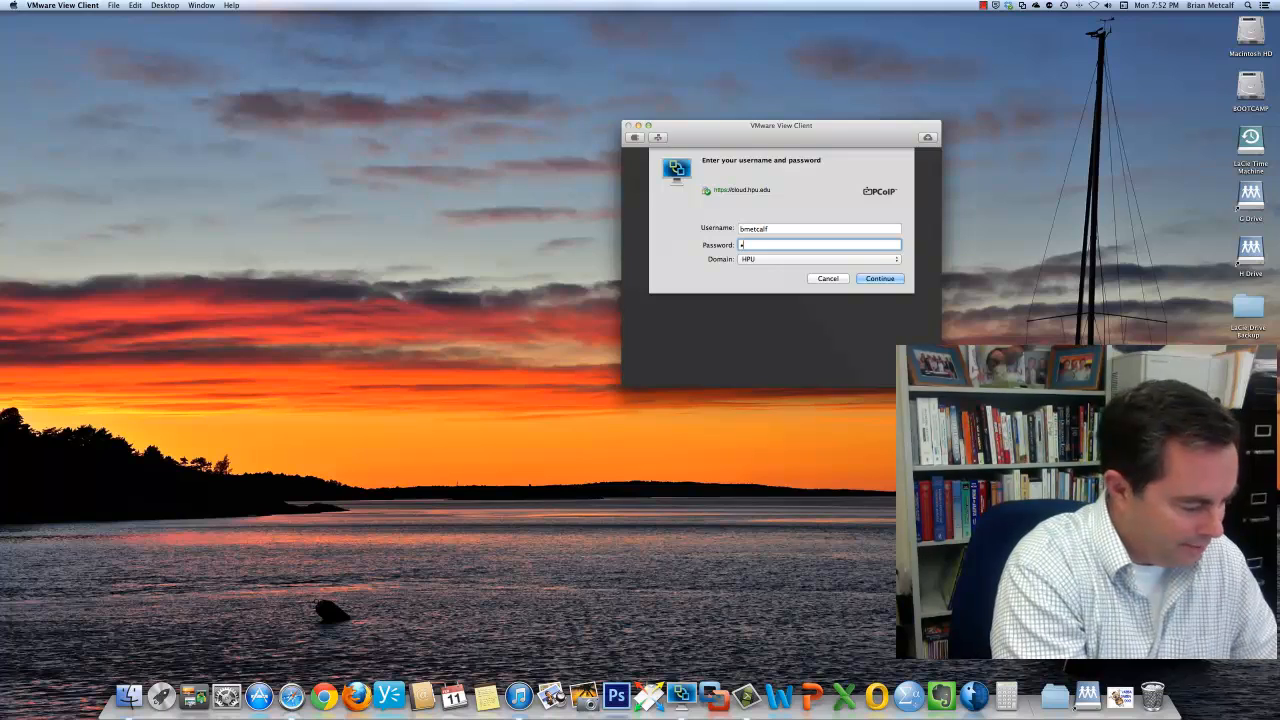
text(••••)
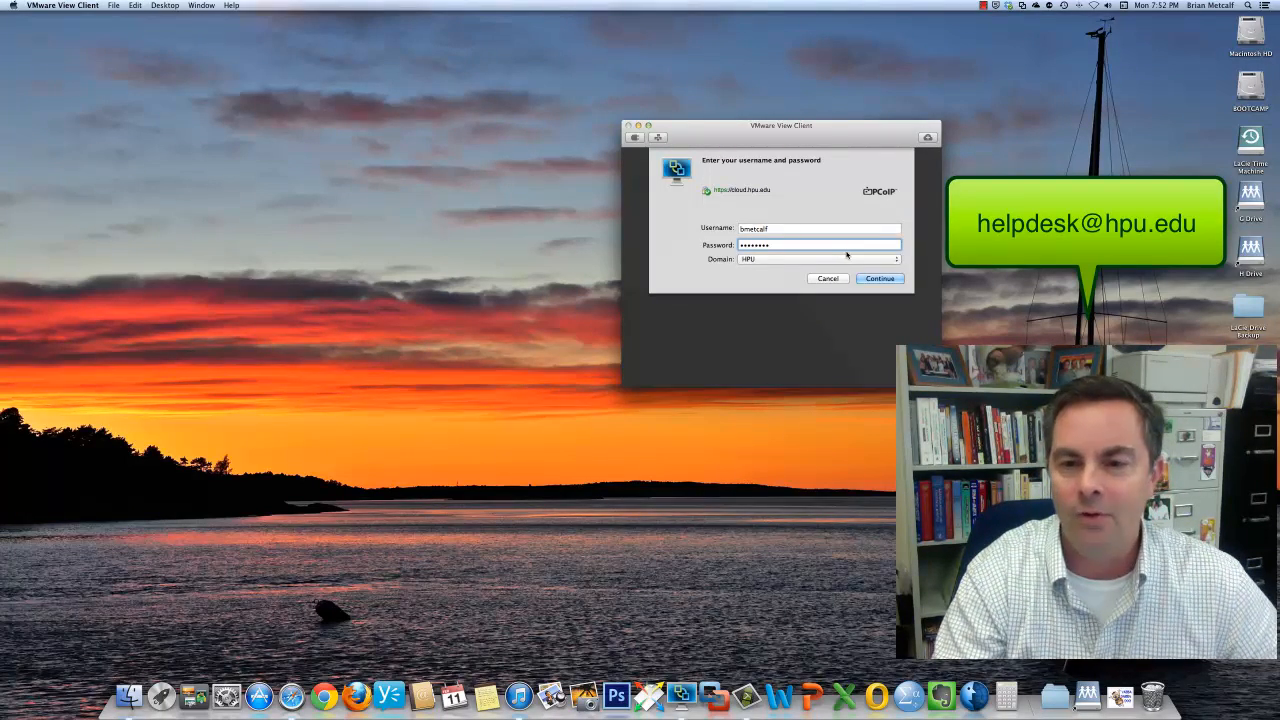
click(879, 279)
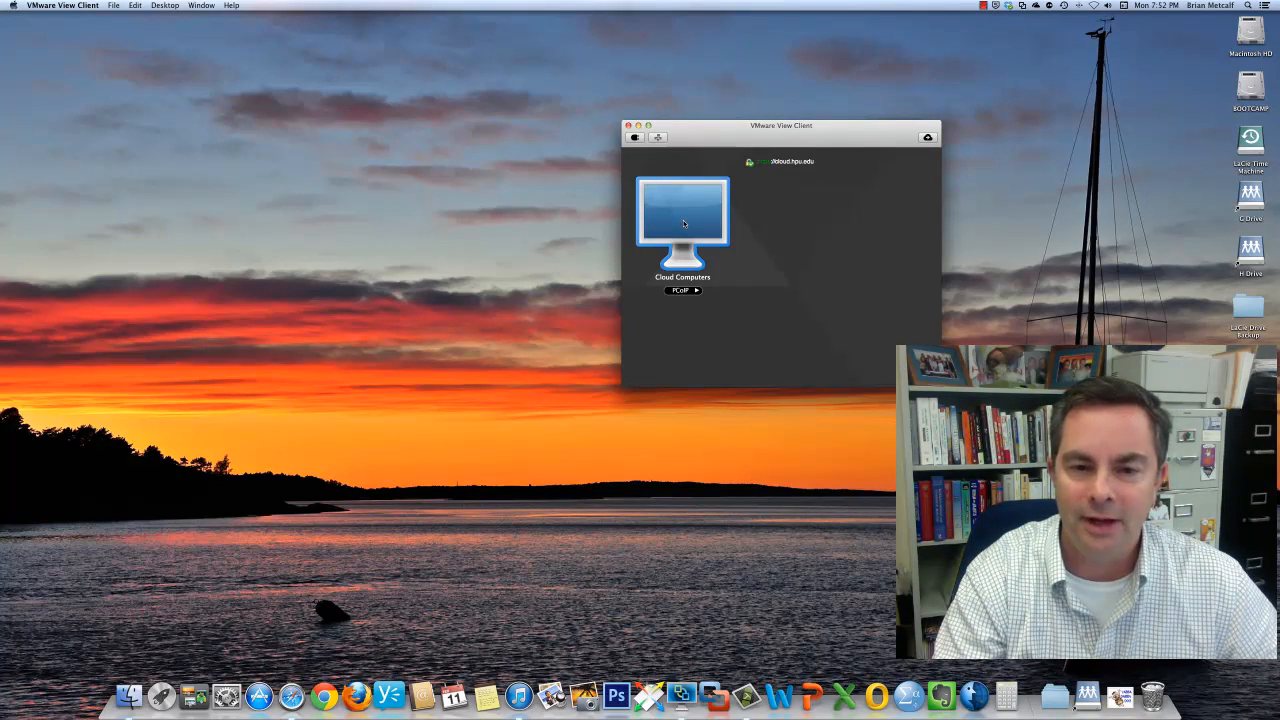
Connect to the Cloud Computers desktop and enlarge its window to fill most of the screen.
double_click(681, 219)
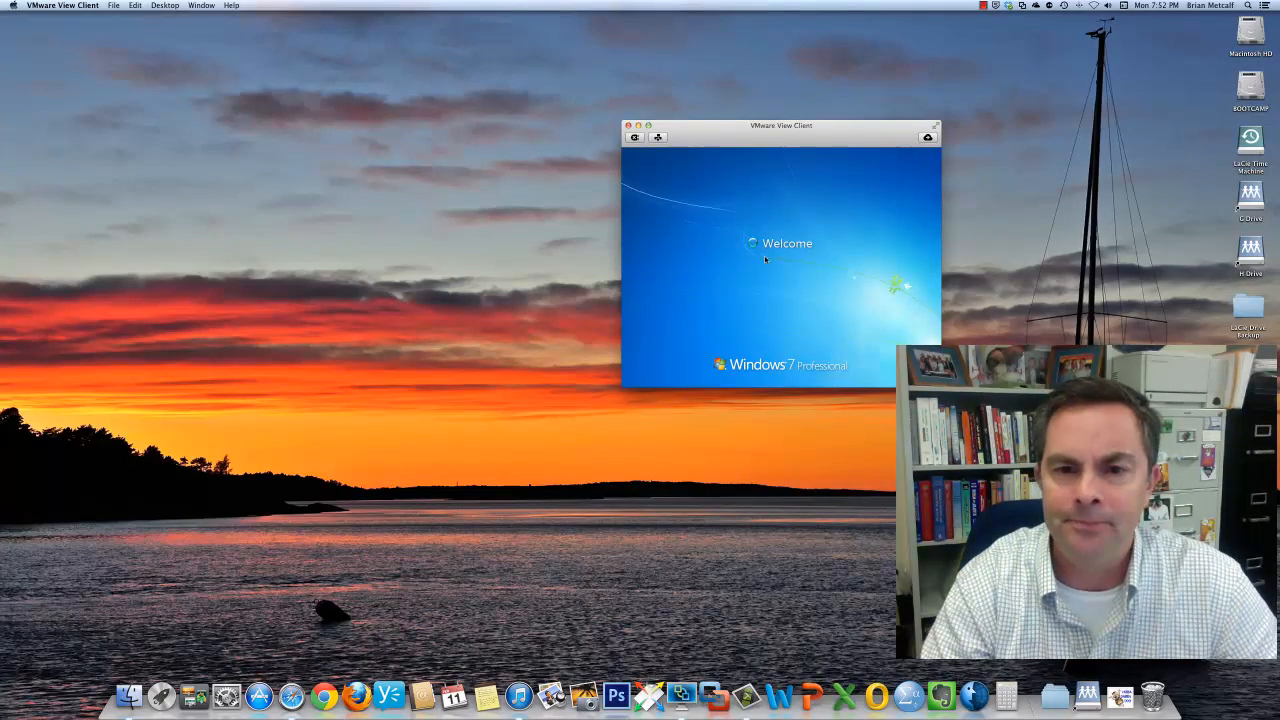
drag(731, 137, 439, 87)
drag(633, 331, 880, 578)
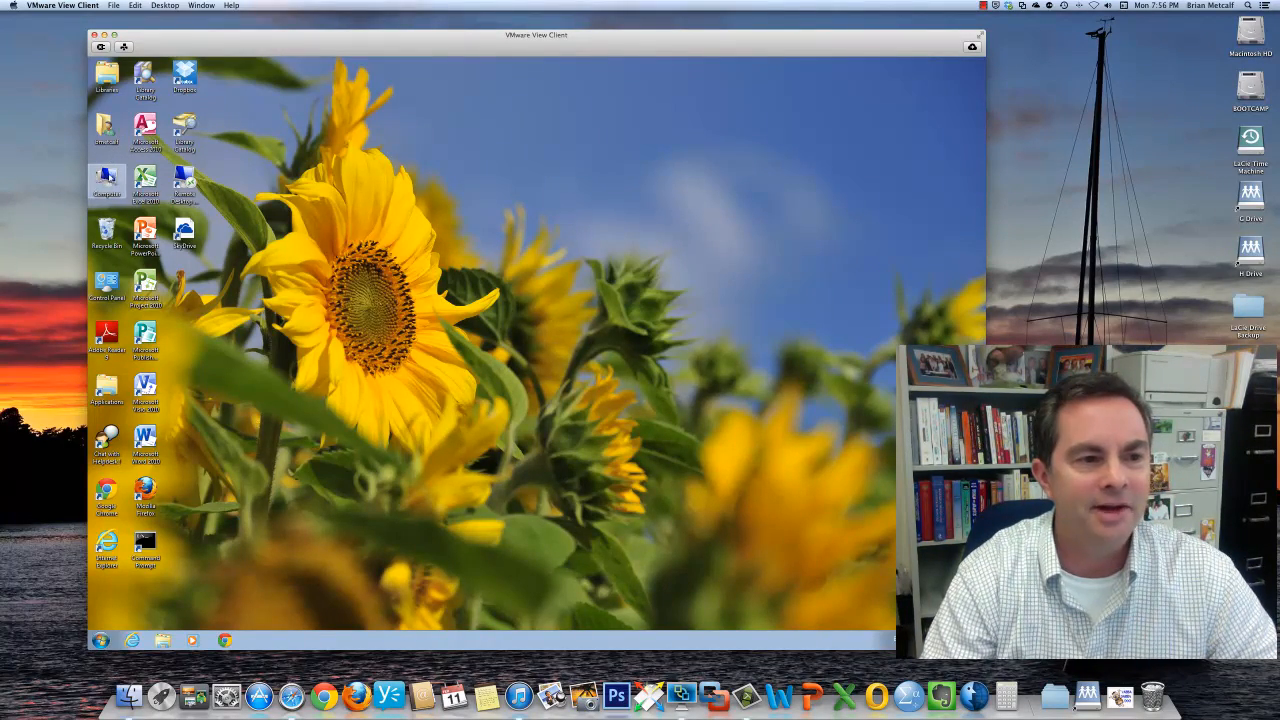
Browse from Computer to the Teachers network share and open SPSS Files in the instructor's folder.
click(108, 176)
double_click(109, 179)
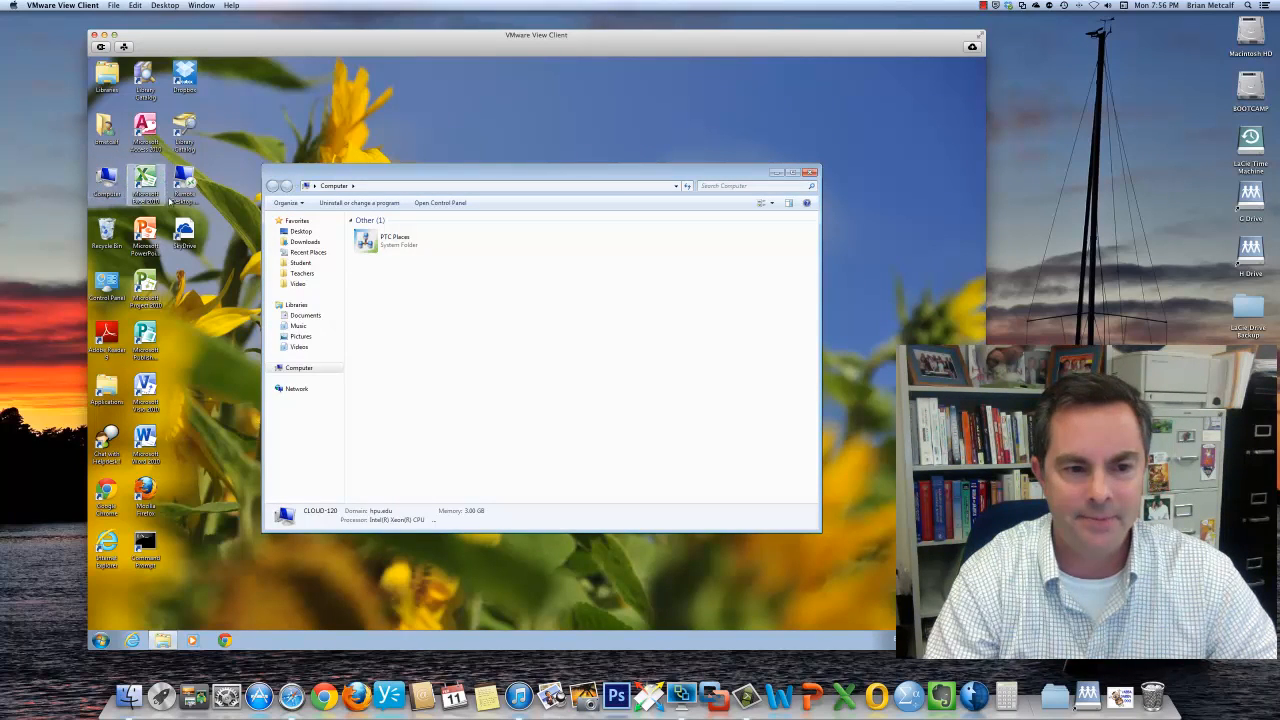
click(302, 274)
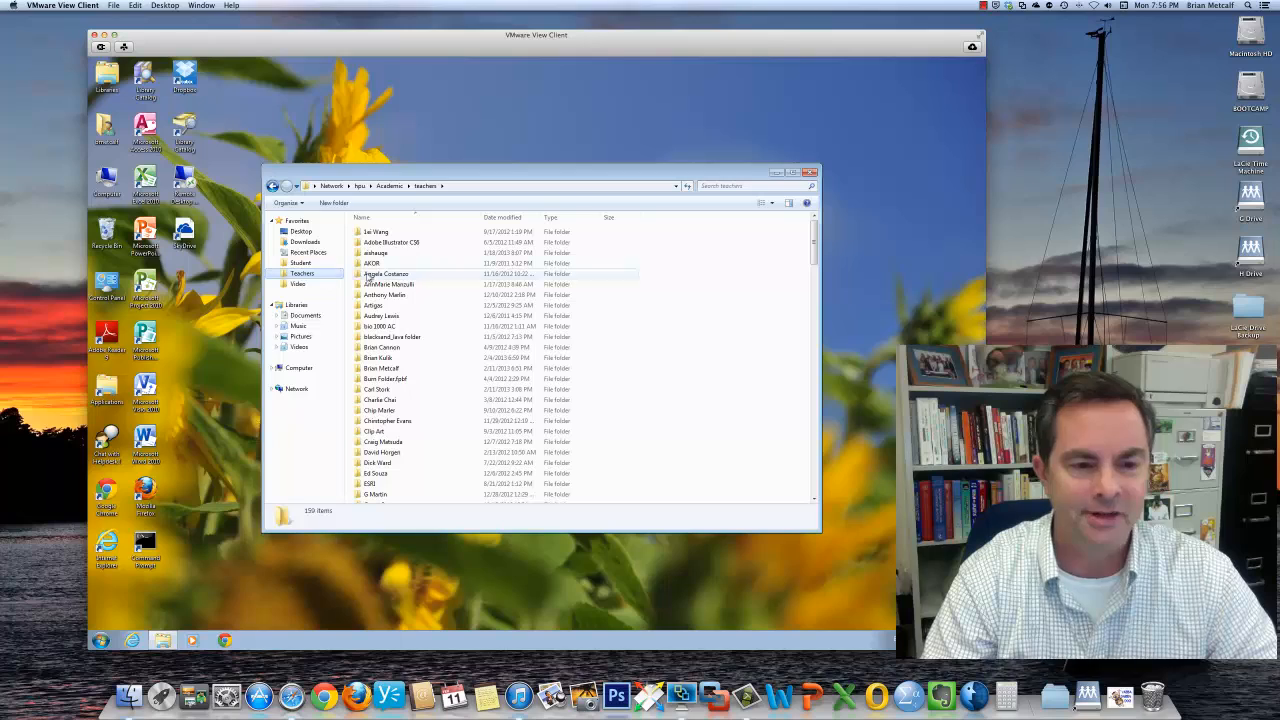
double_click(376, 370)
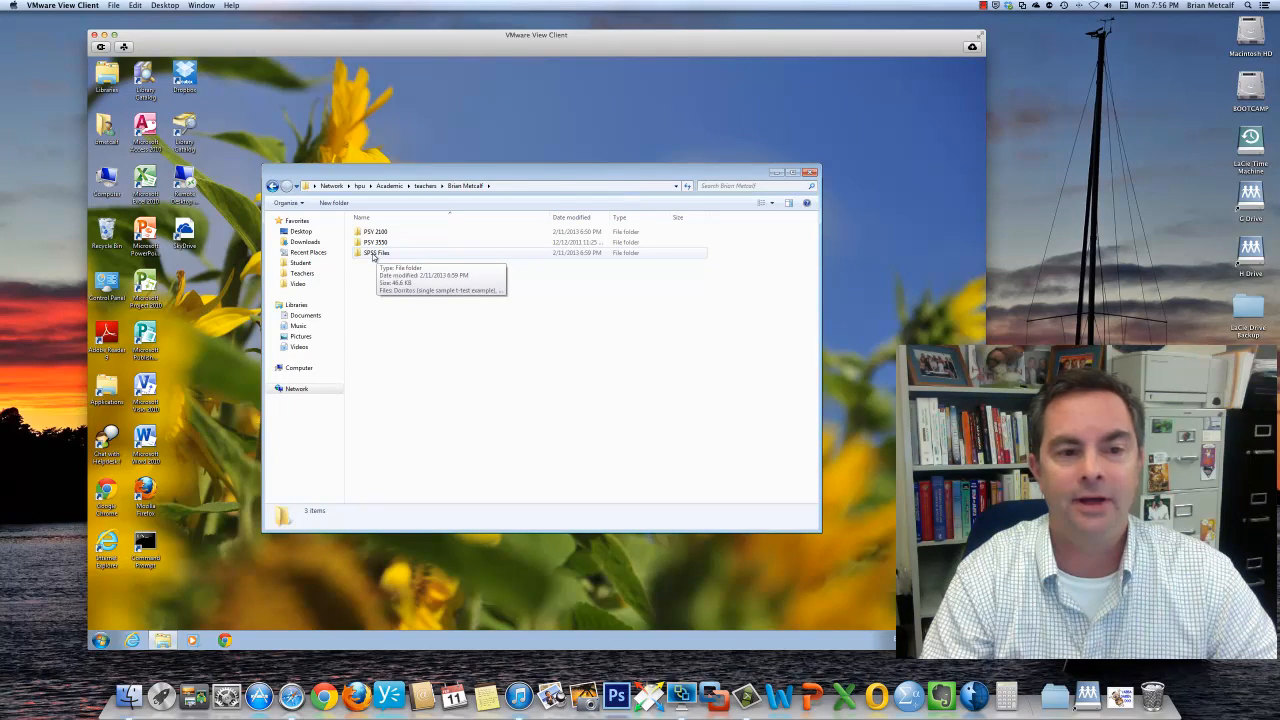
double_click(378, 254)
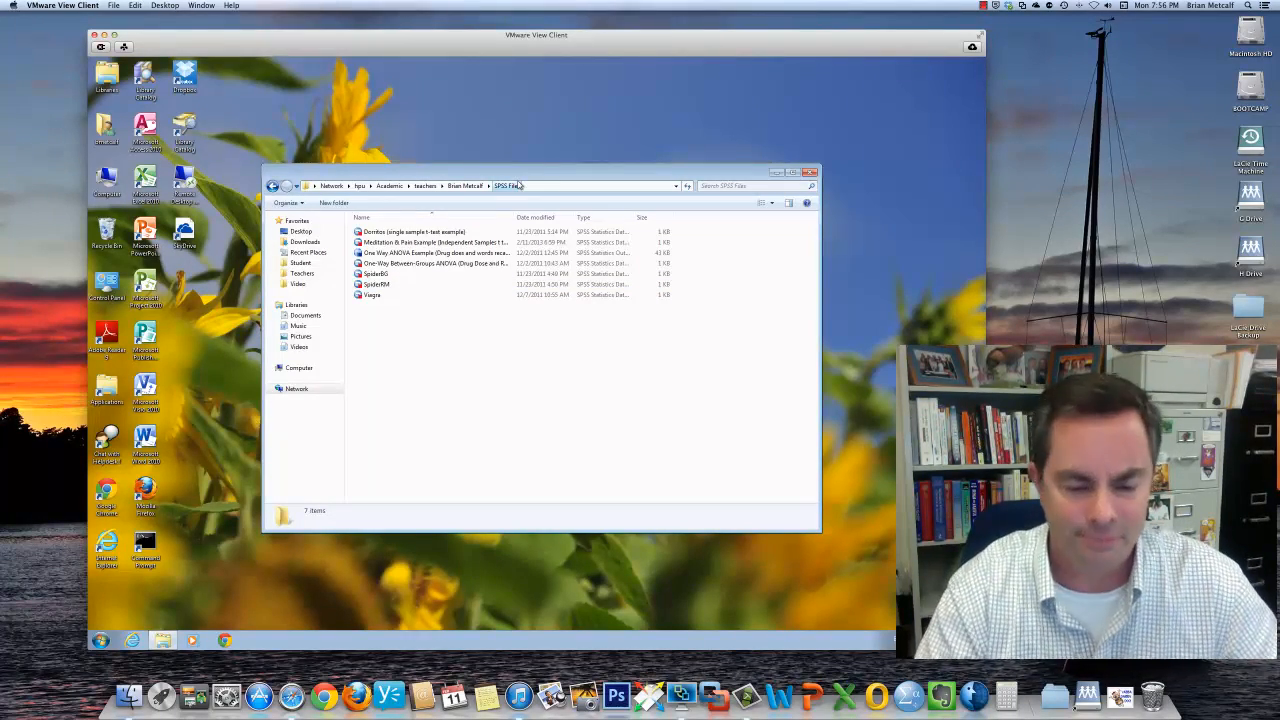
Copy the Meditation & Pain Example (Independent Samples t test) data file from the instructor's SPSS Files folder.
click(404, 243)
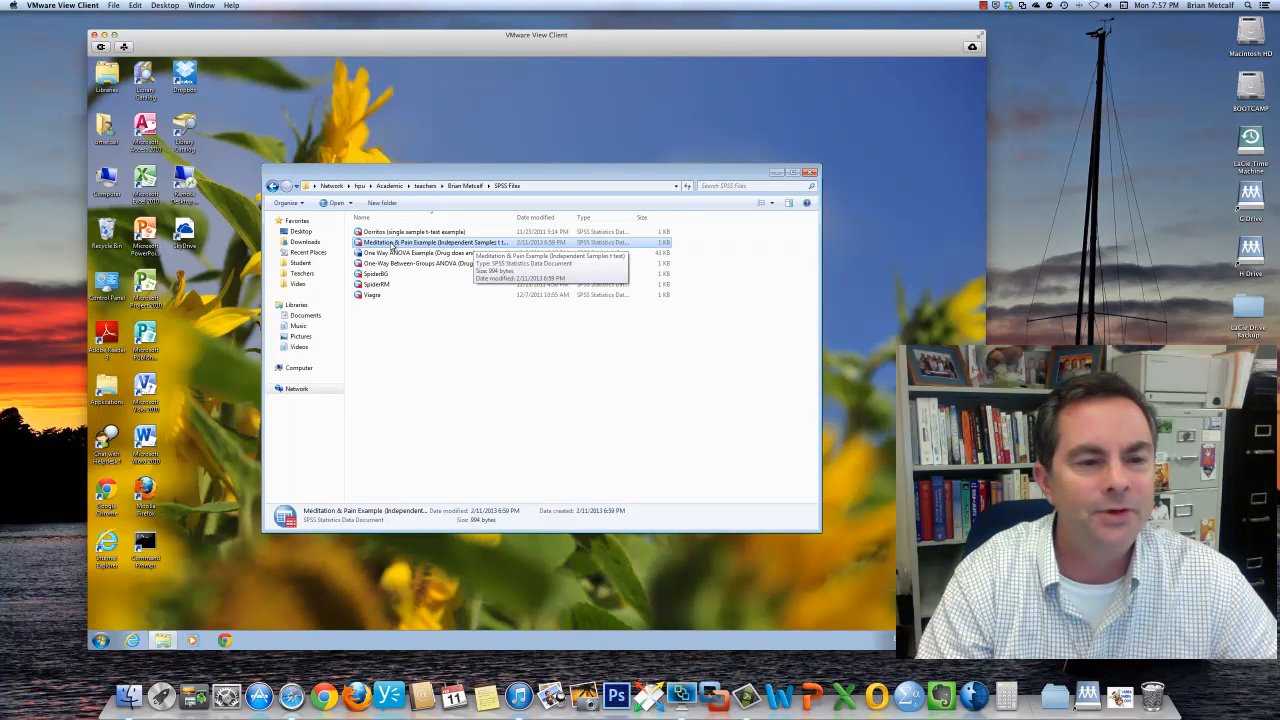
right_click(381, 246)
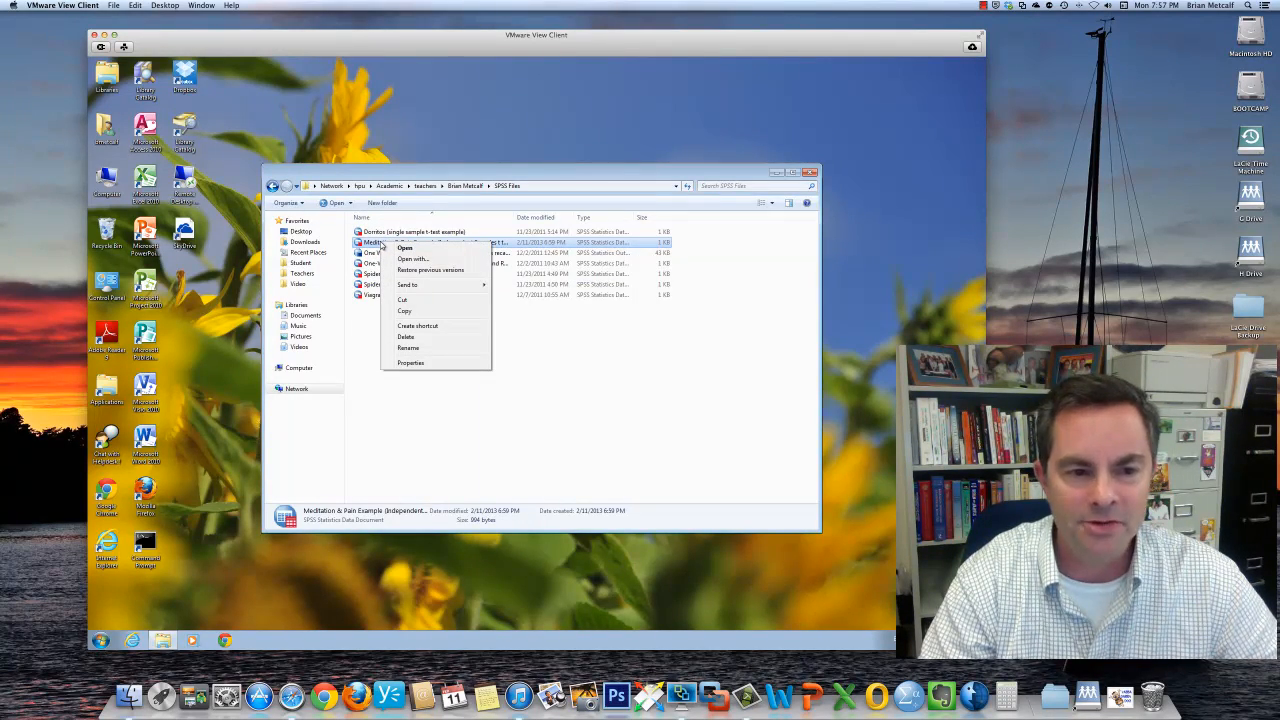
click(406, 312)
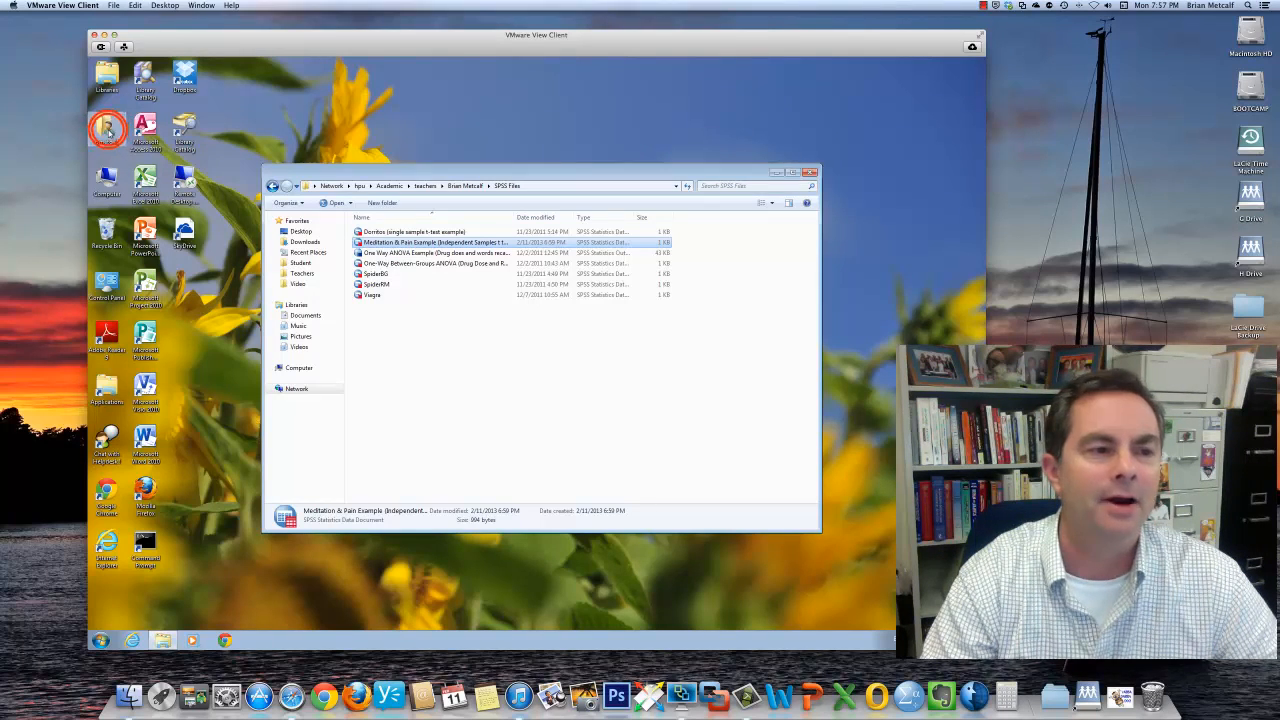
Open My Documents inside the personal home folder on the remote desktop, allowing the blocked files to open.
double_click(541, 243)
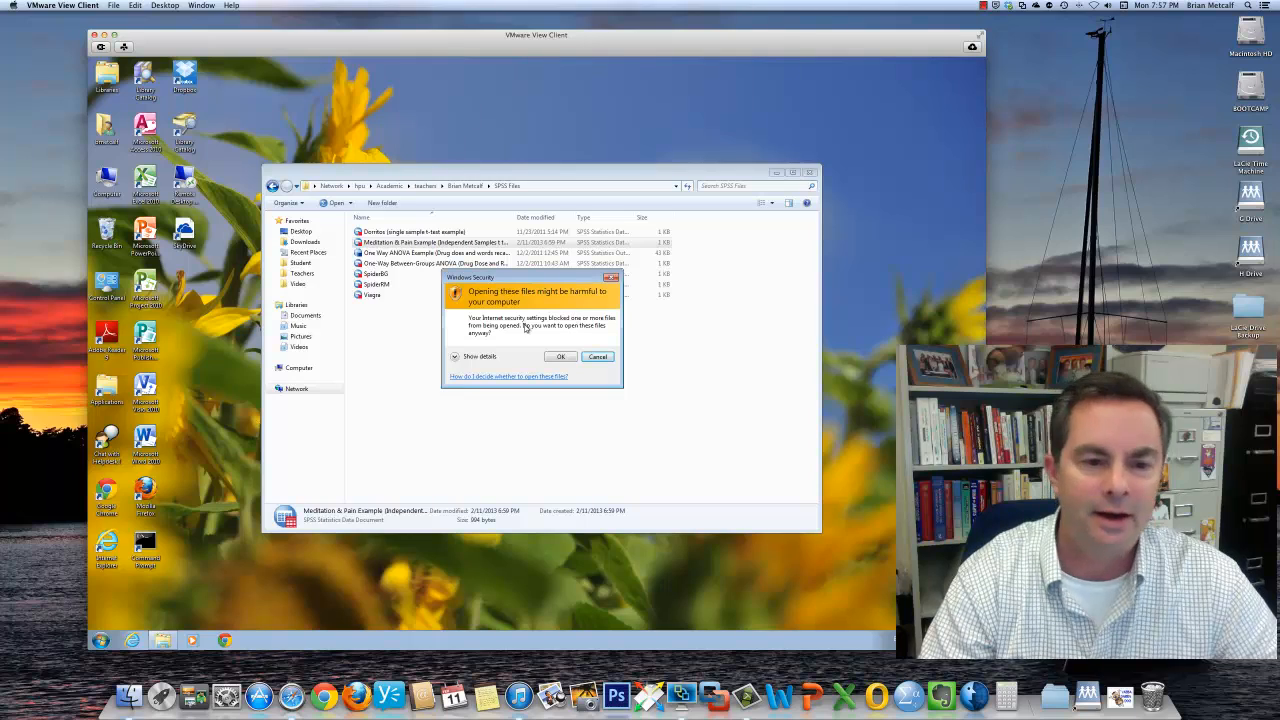
click(561, 357)
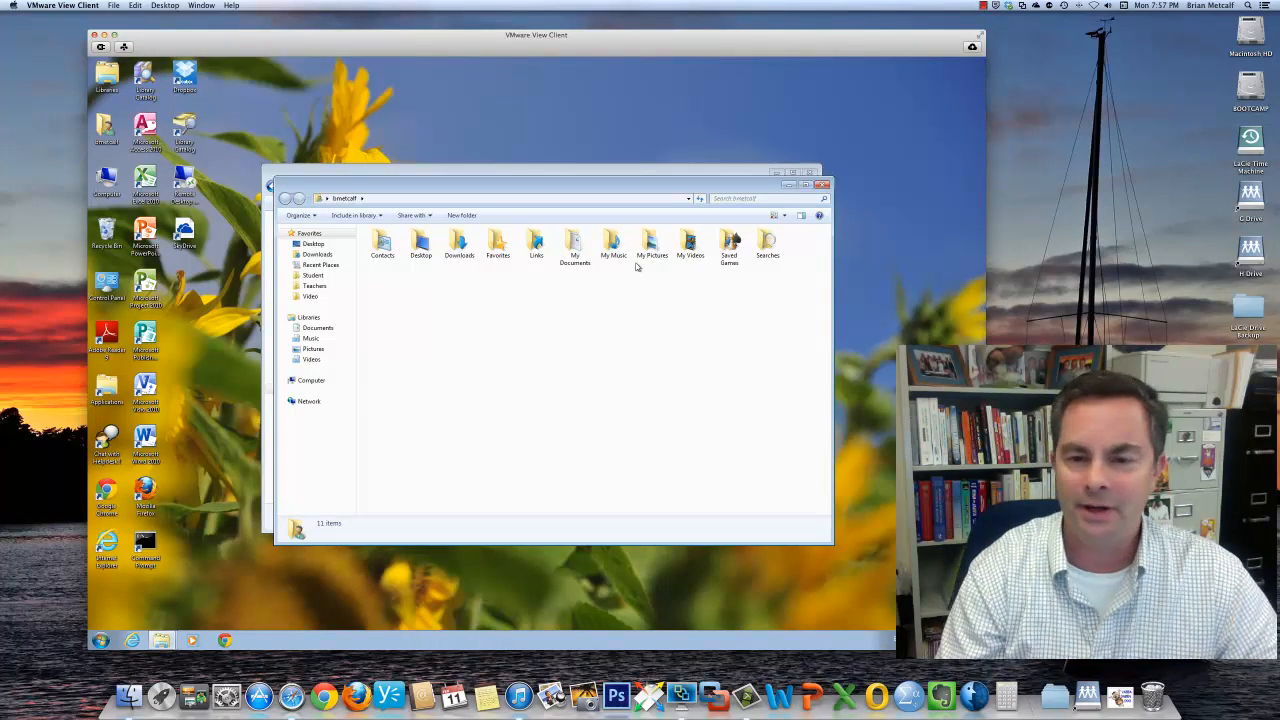
double_click(578, 248)
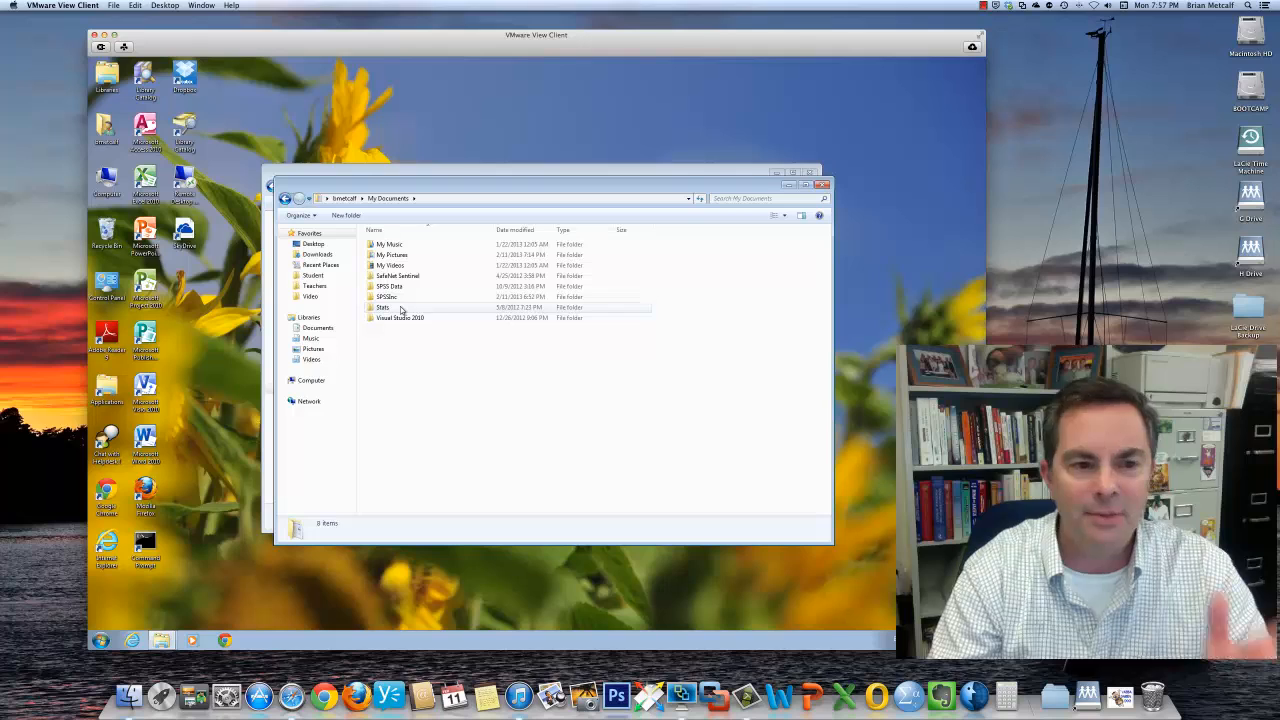
Create a new folder named PSY 2100 in My Documents.
right_click(396, 339)
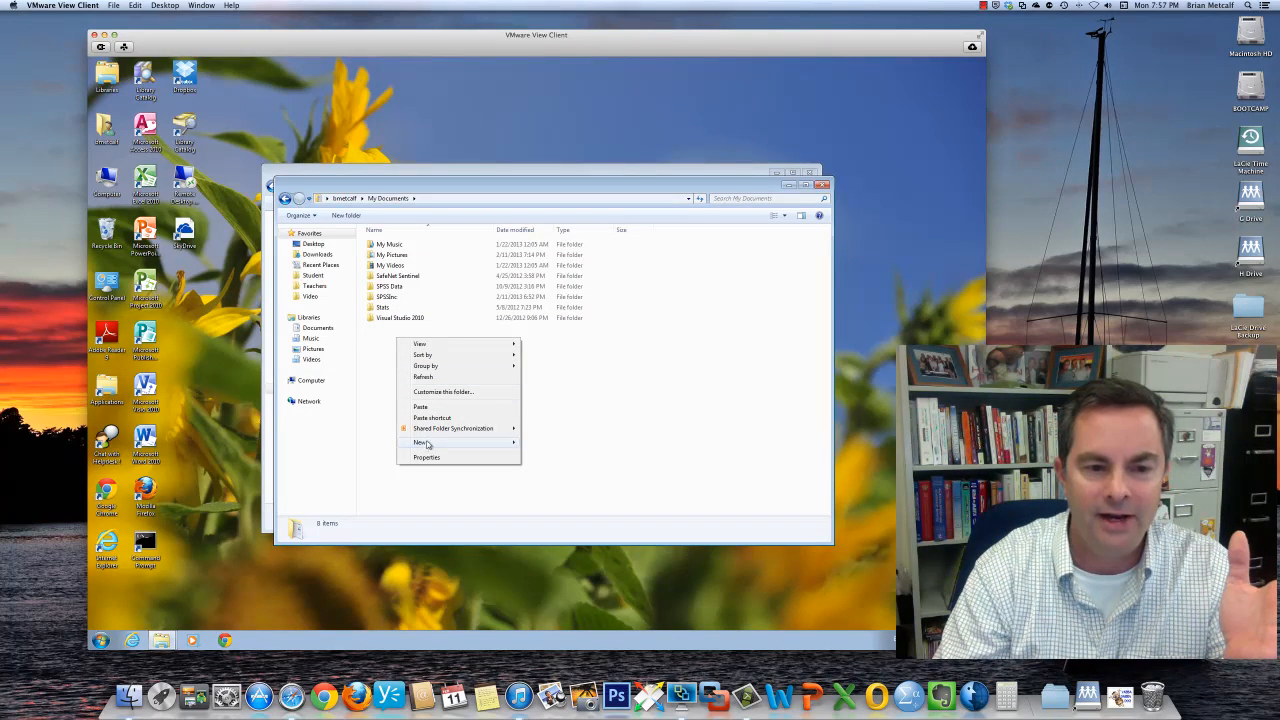
mouse_move(431, 445)
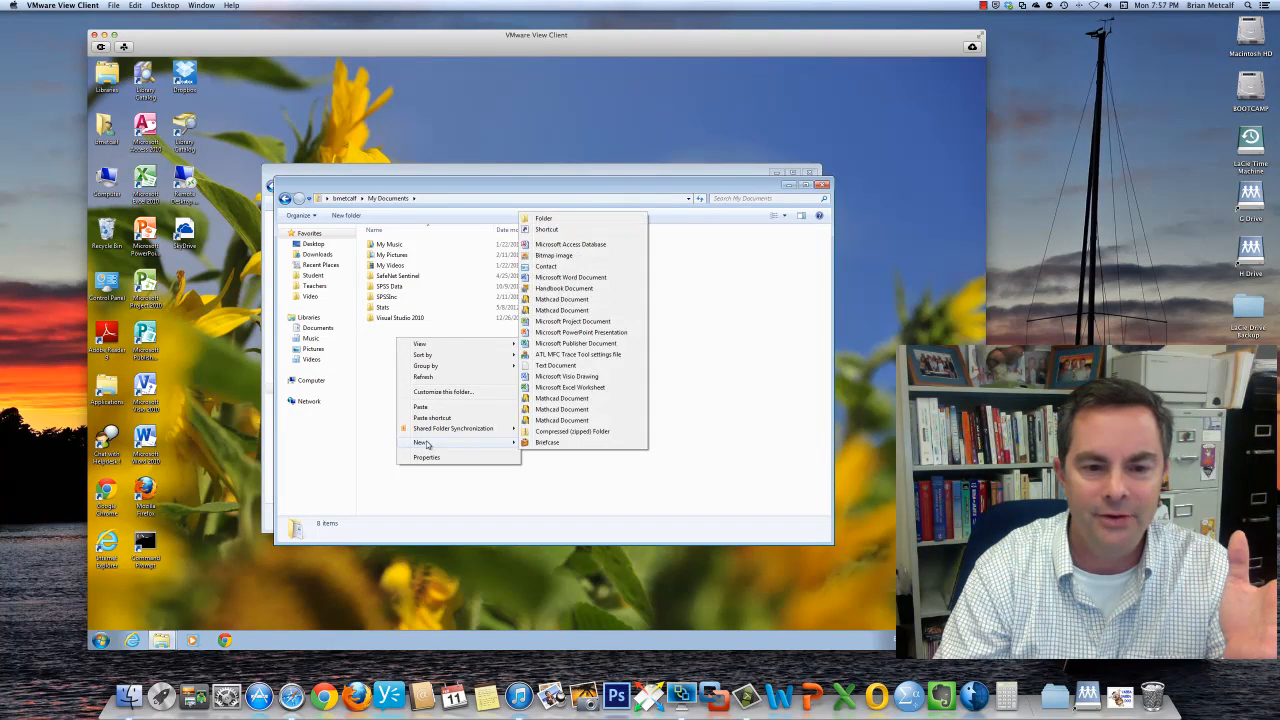
click(545, 220)
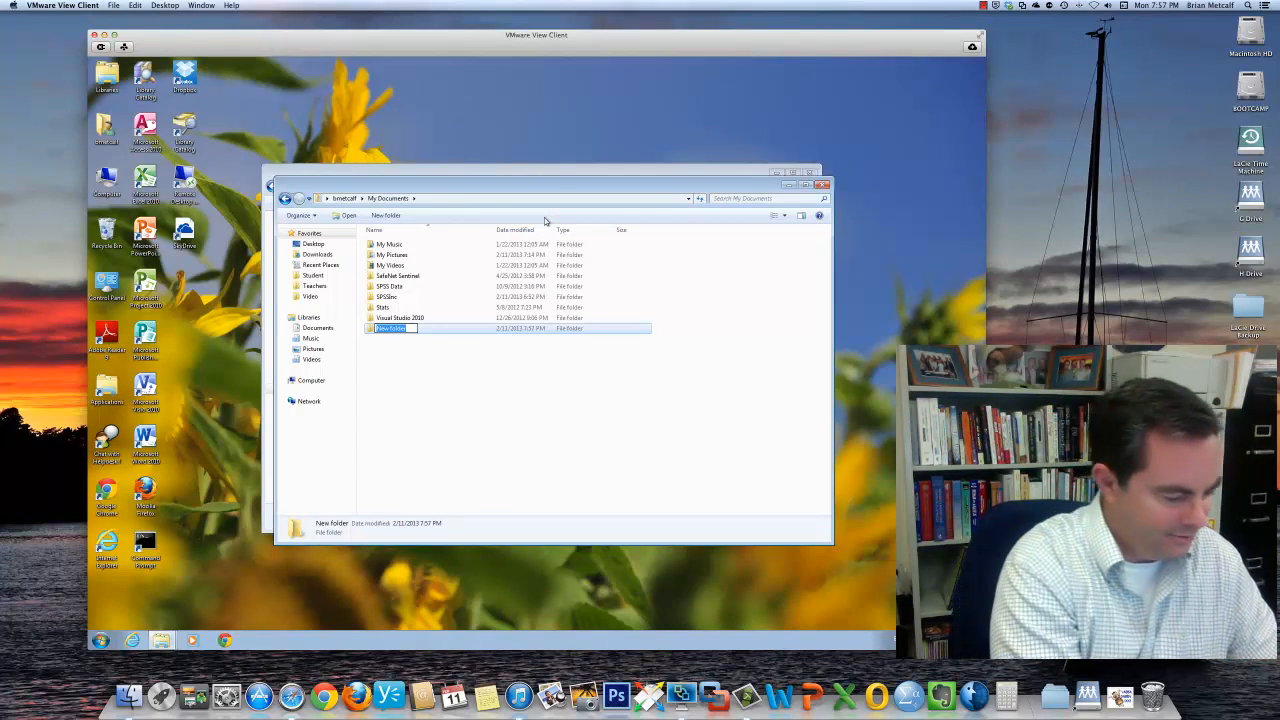
text(PSY)
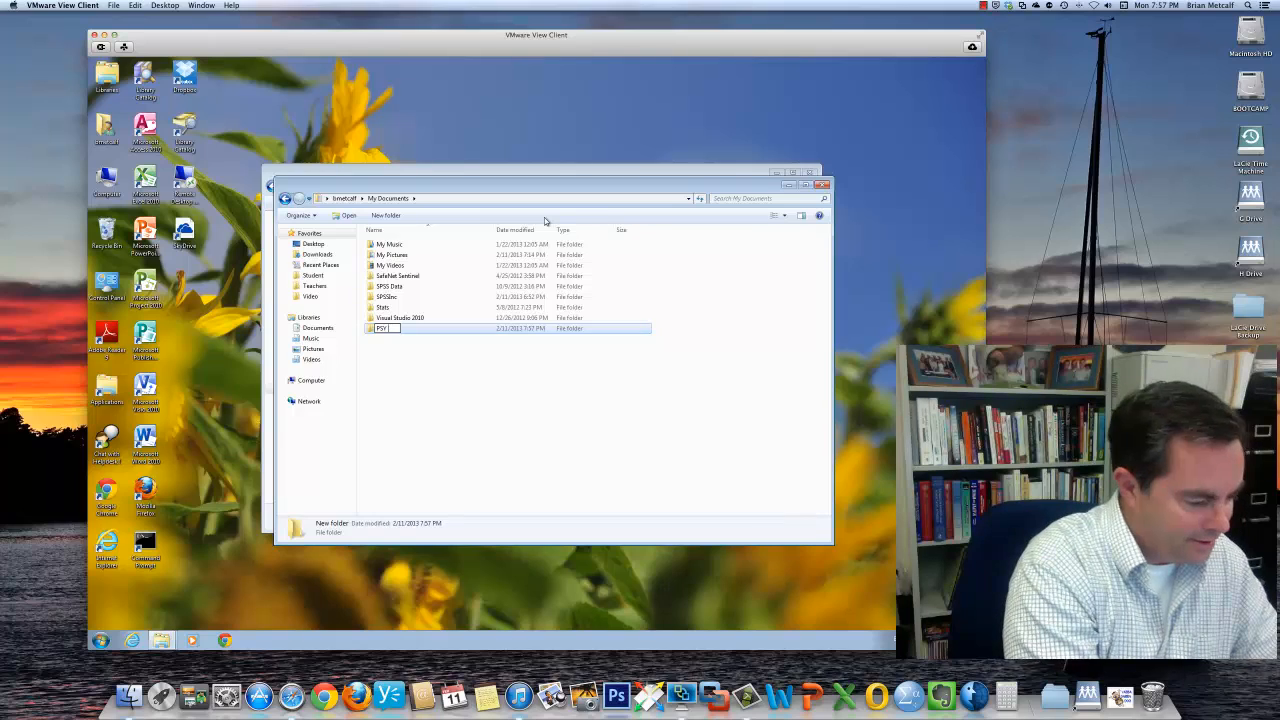
text( 2100)
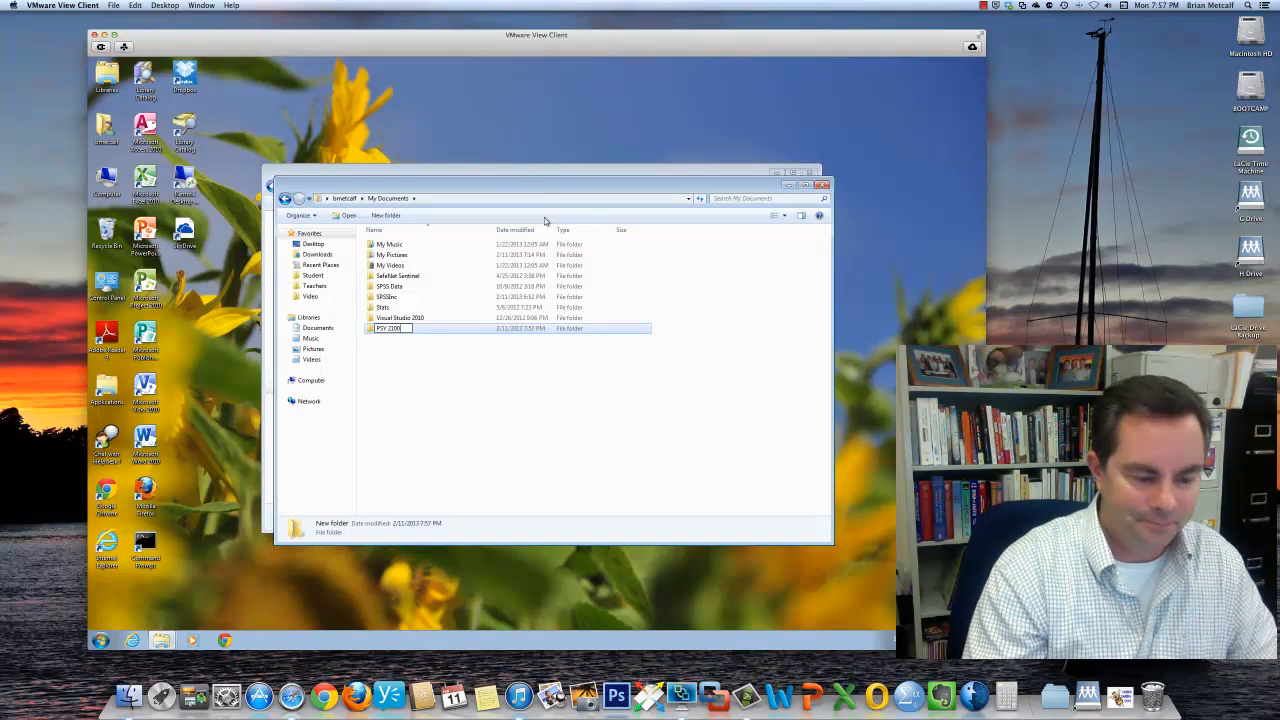
key(Return)
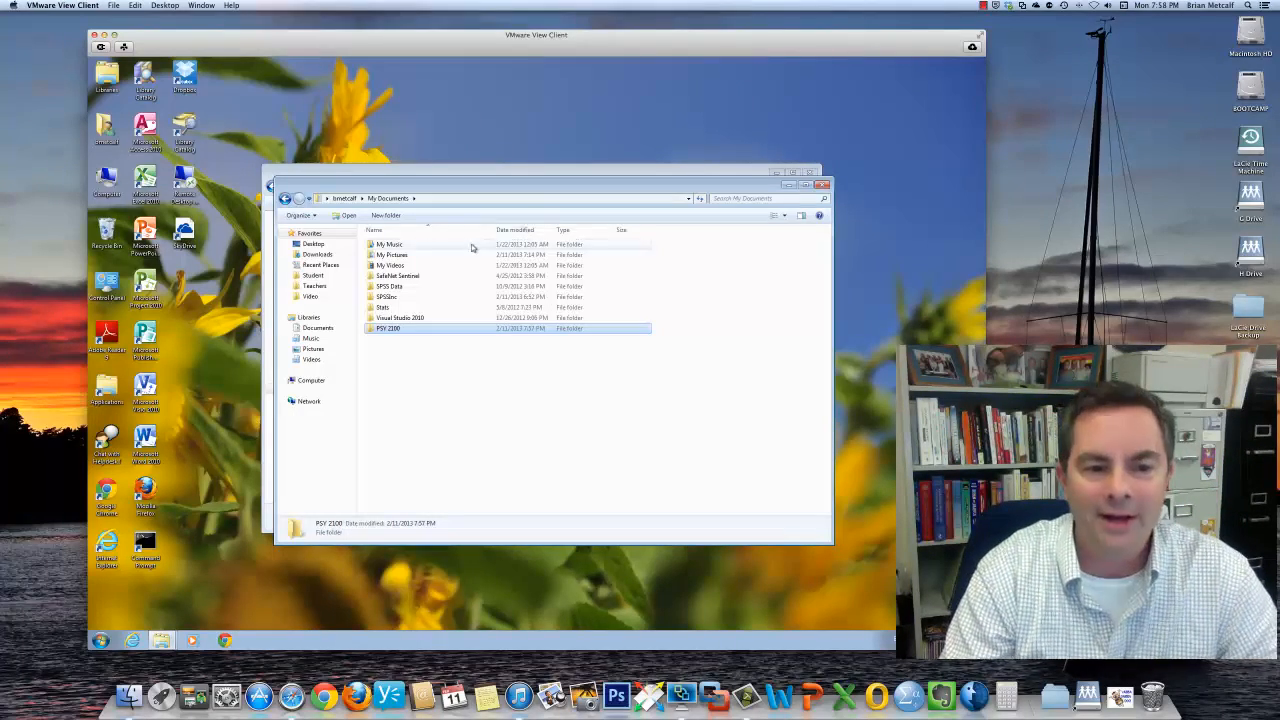
Create a subfolder named SPSS Files inside the PSY 2100 folder.
click(386, 330)
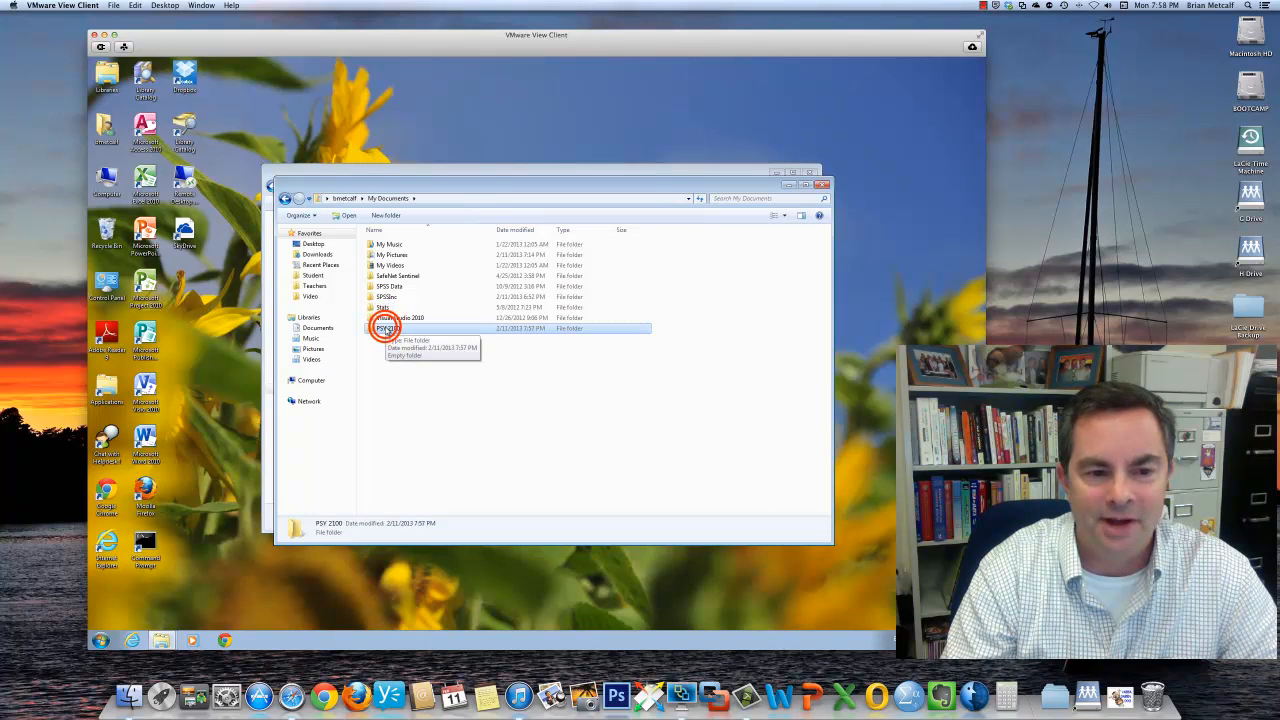
double_click(386, 330)
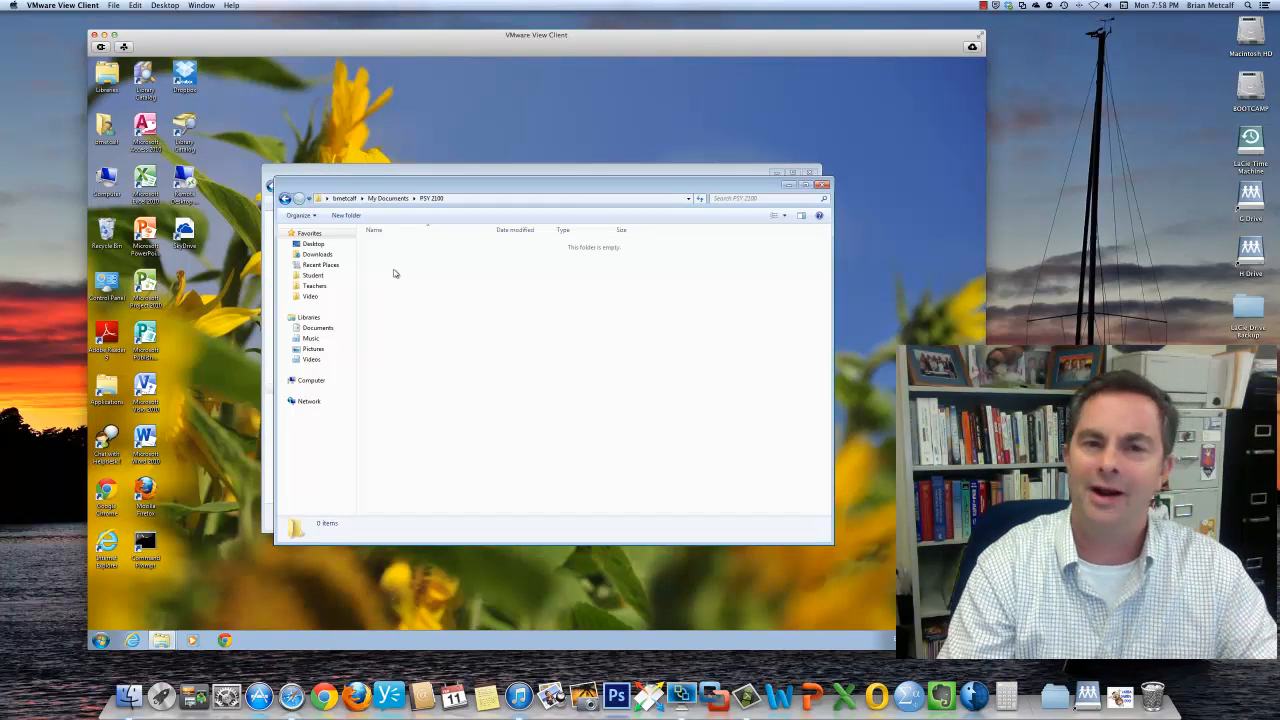
right_click(394, 273)
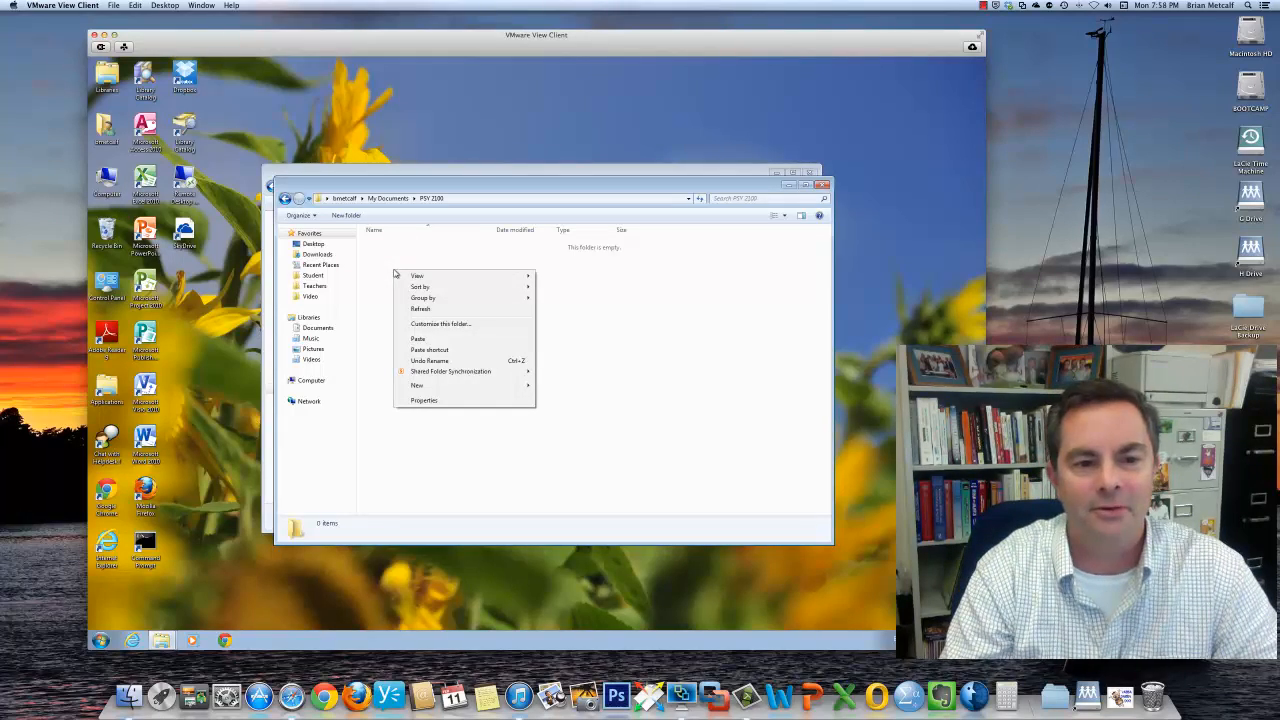
mouse_move(447, 385)
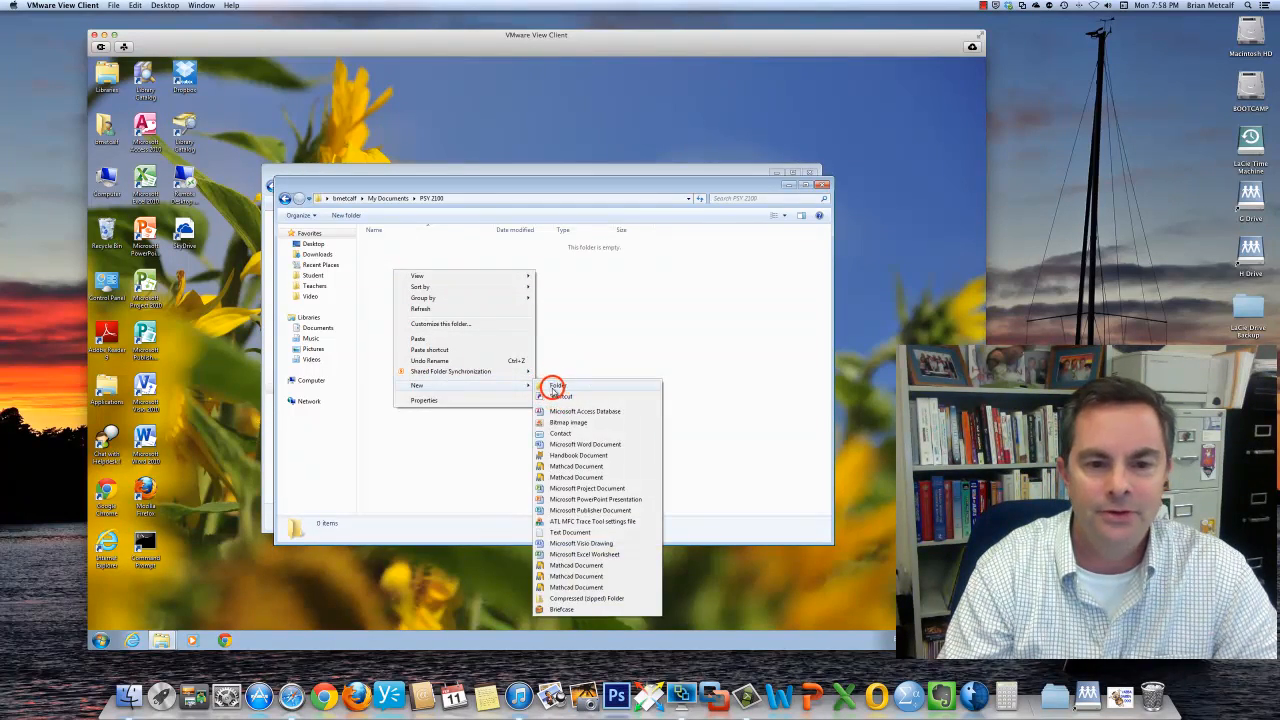
click(556, 386)
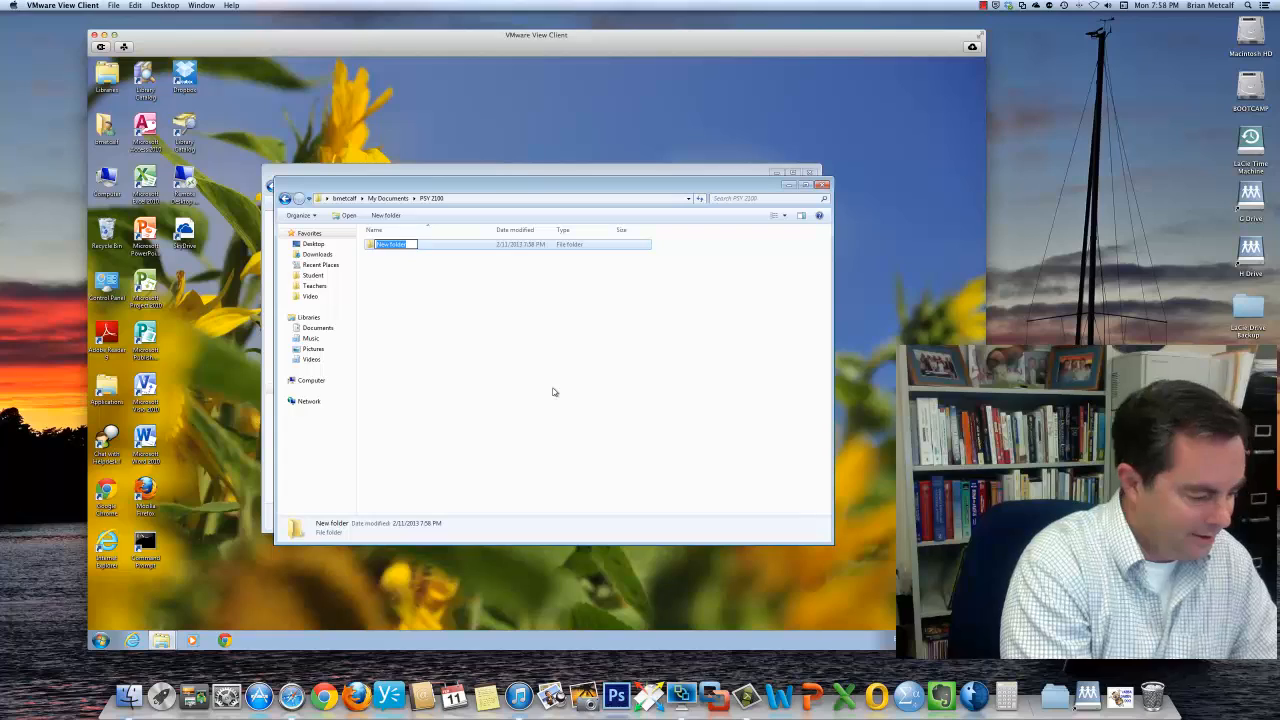
text(SPSS Files)
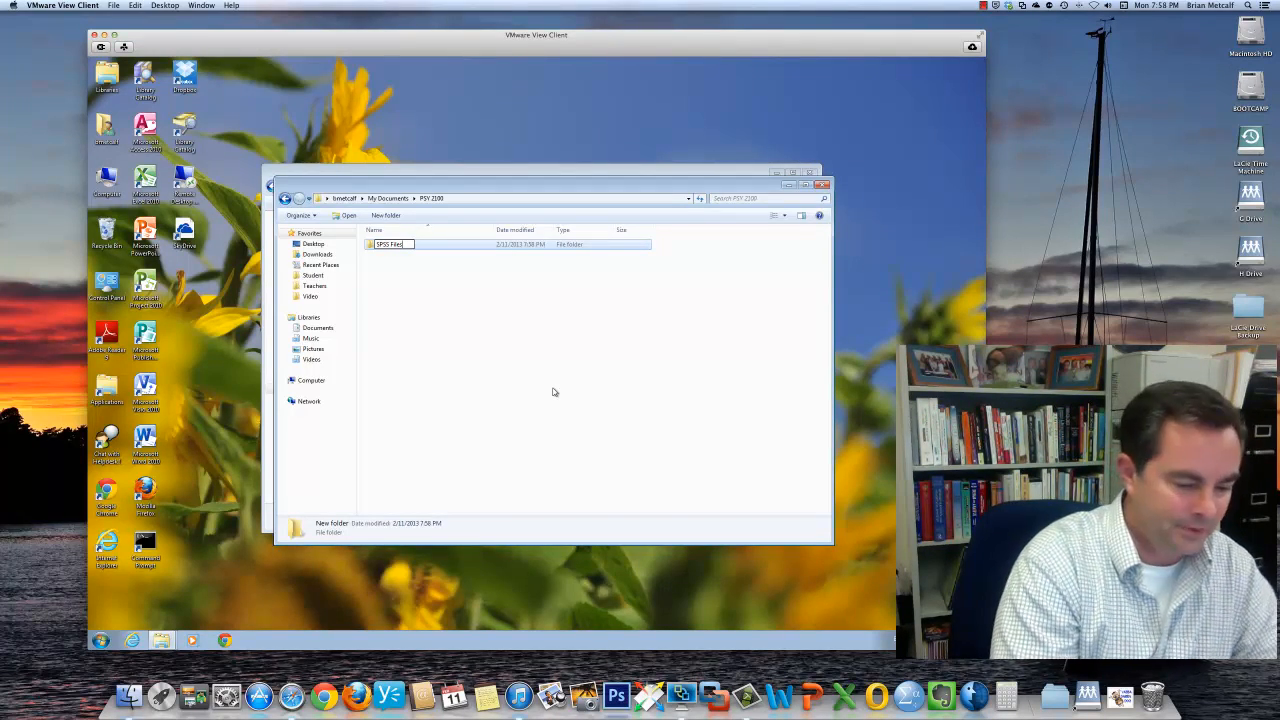
key(Return)
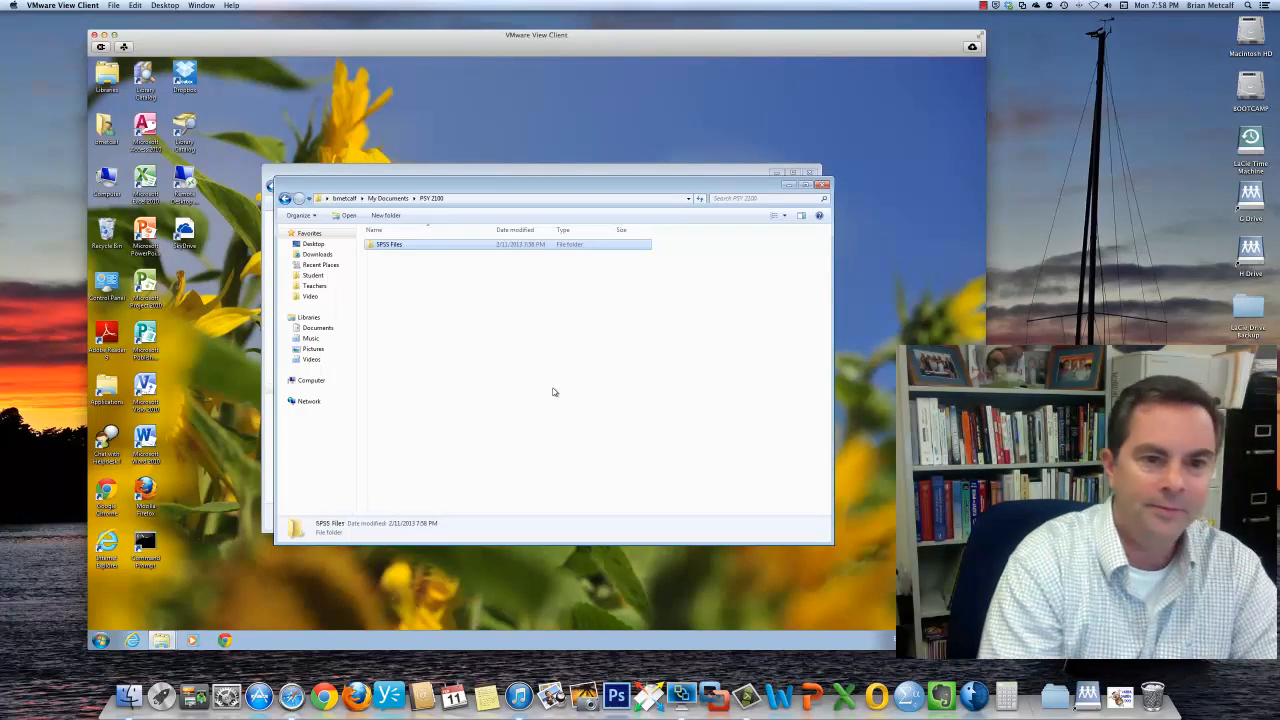
Paste the copied Meditation & Pain Example data file into the SPSS Files subfolder of PSY 2100.
double_click(387, 247)
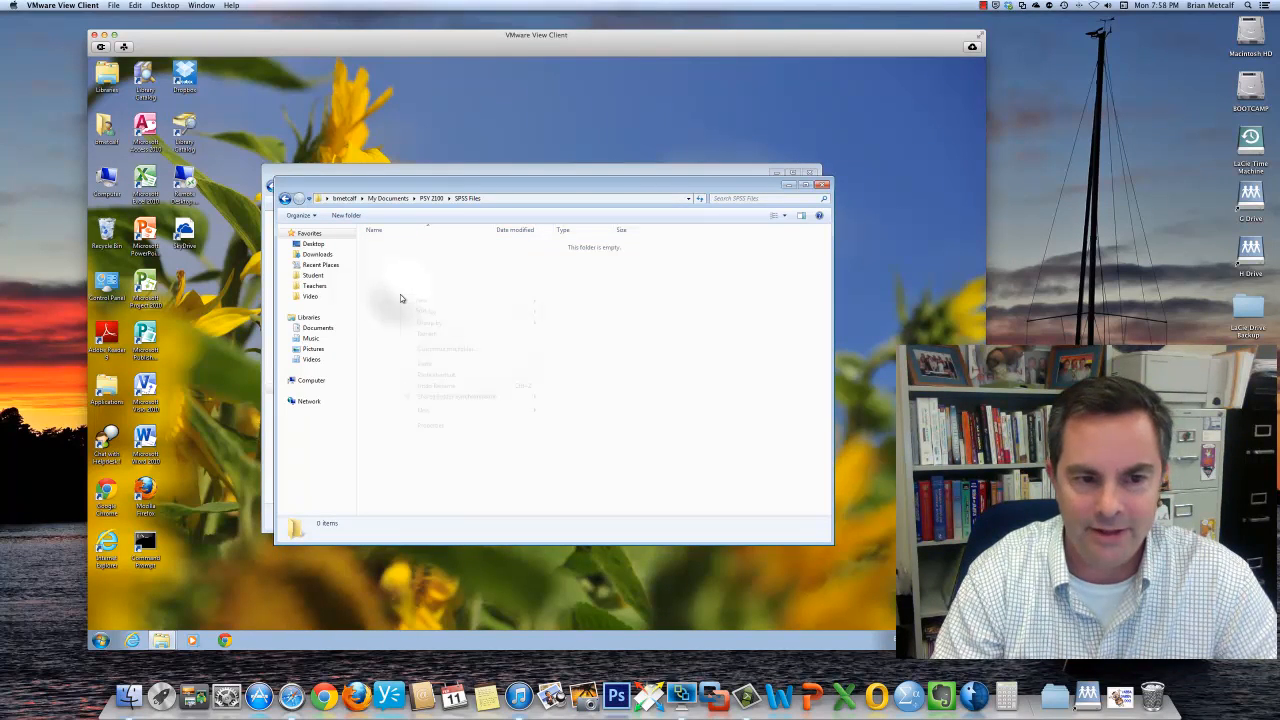
right_click(400, 297)
click(424, 364)
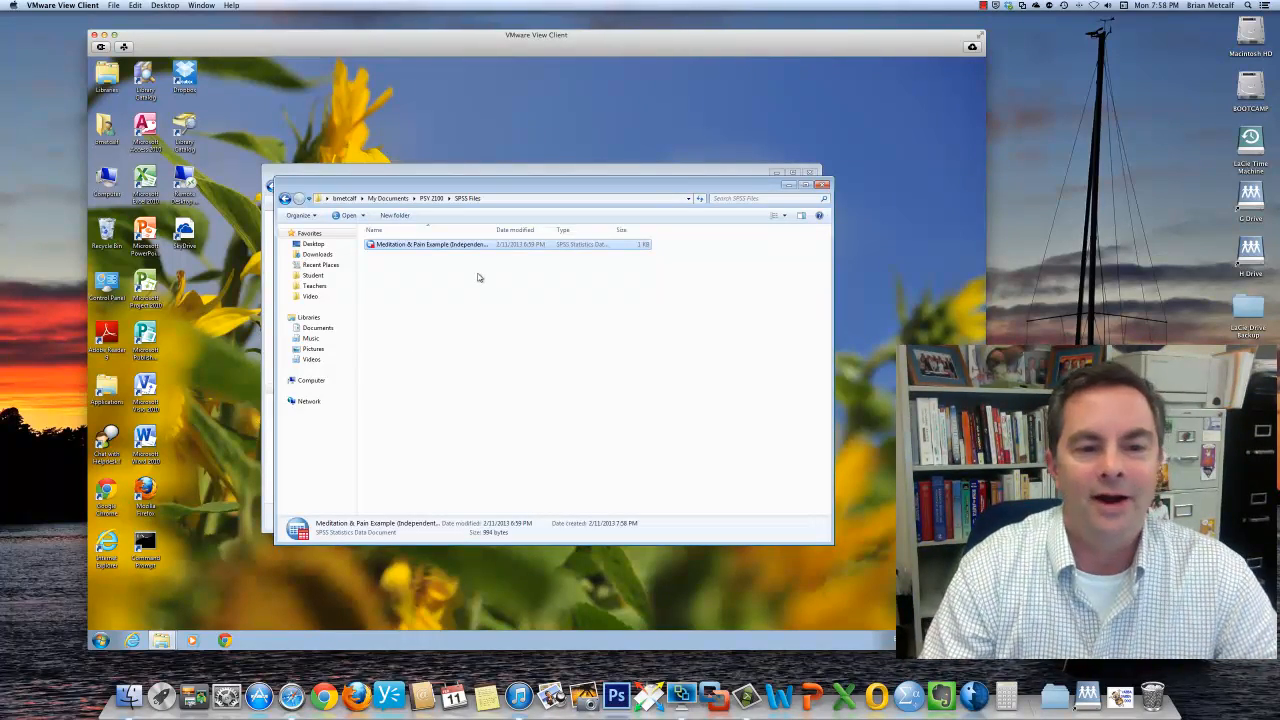
Close the instructor's network folder window and open the copied Meditation & Pain Example data file in SPSS.
click(563, 172)
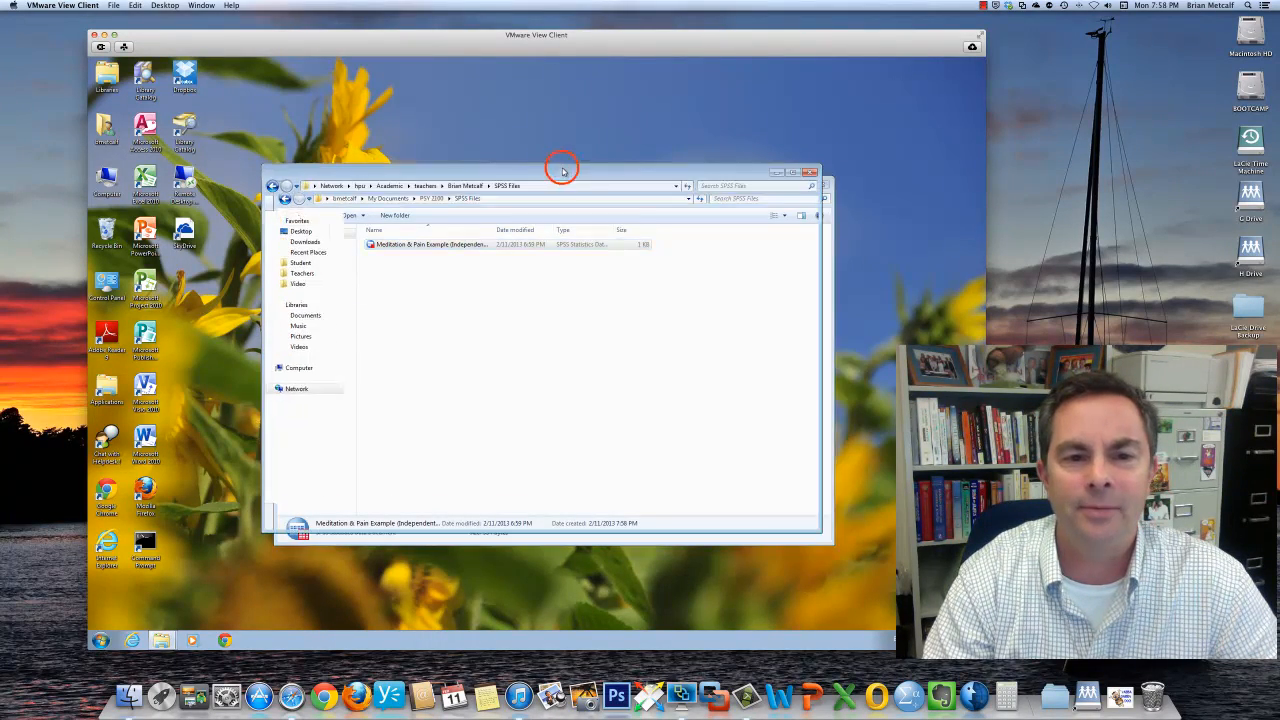
click(810, 172)
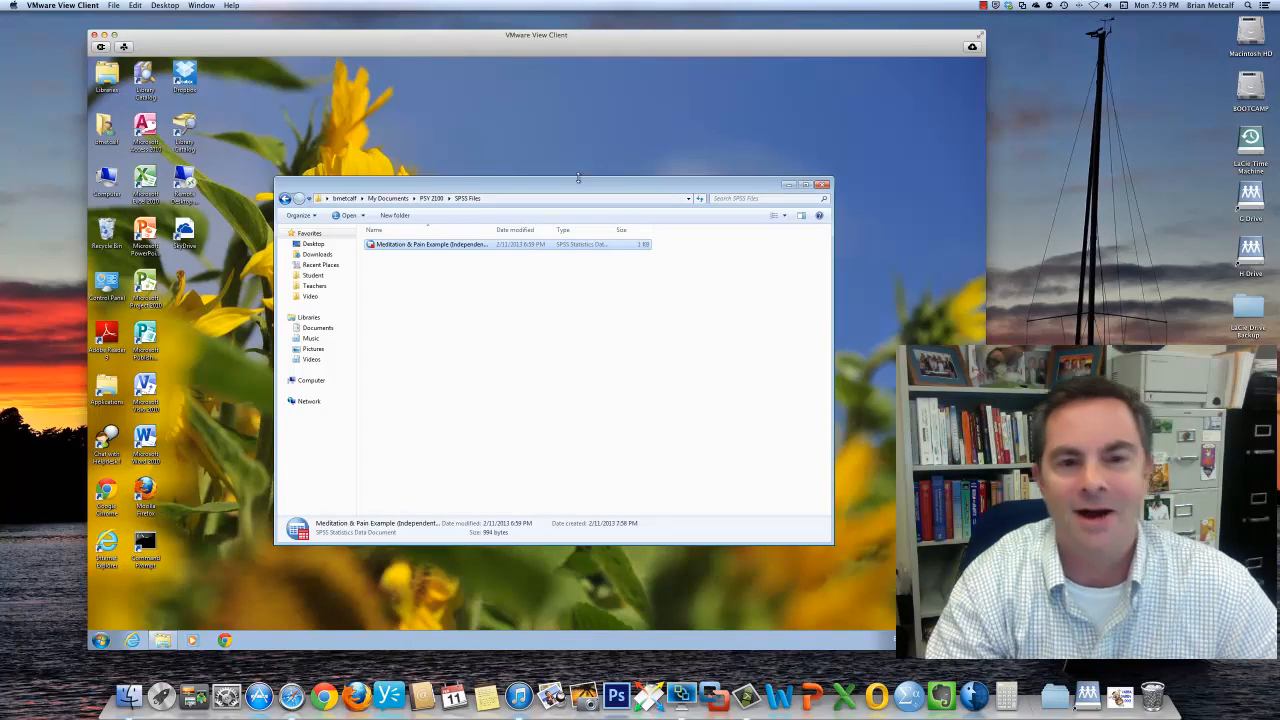
double_click(399, 245)
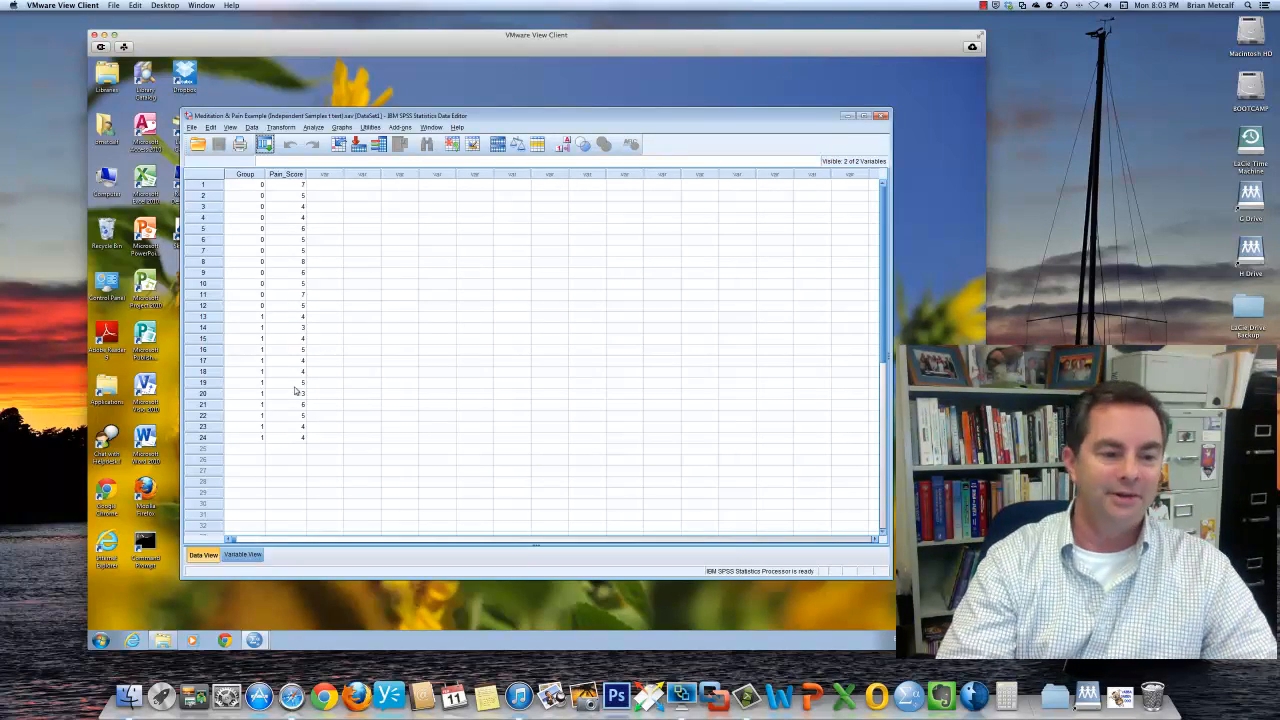
Compare the data with the variable definitions, and widen the Label column to fit the full variable labels.
click(244, 556)
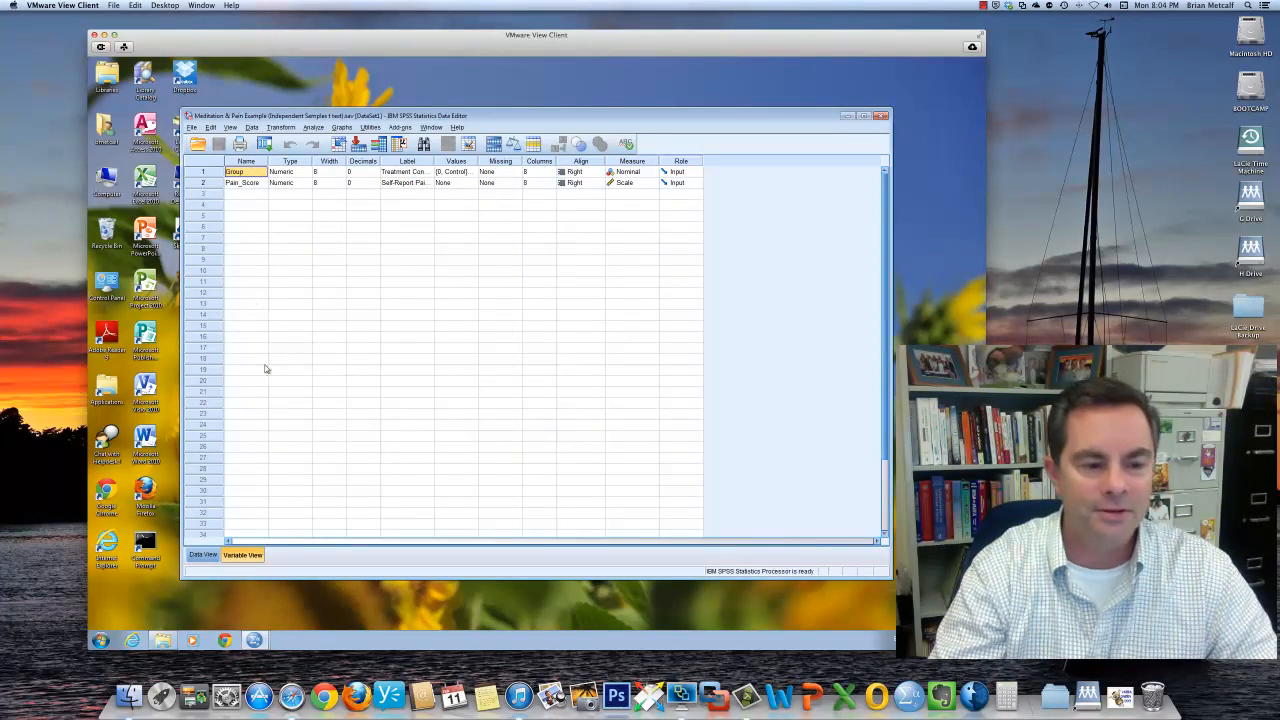
click(203, 554)
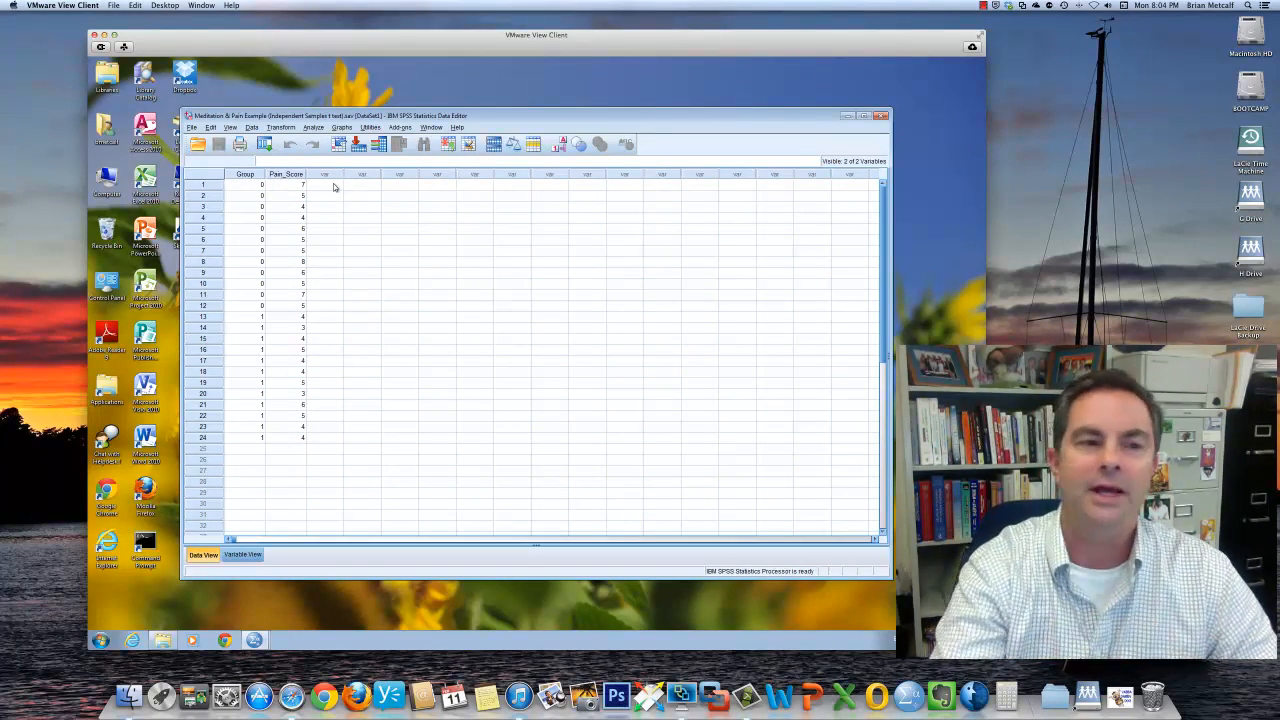
click(230, 557)
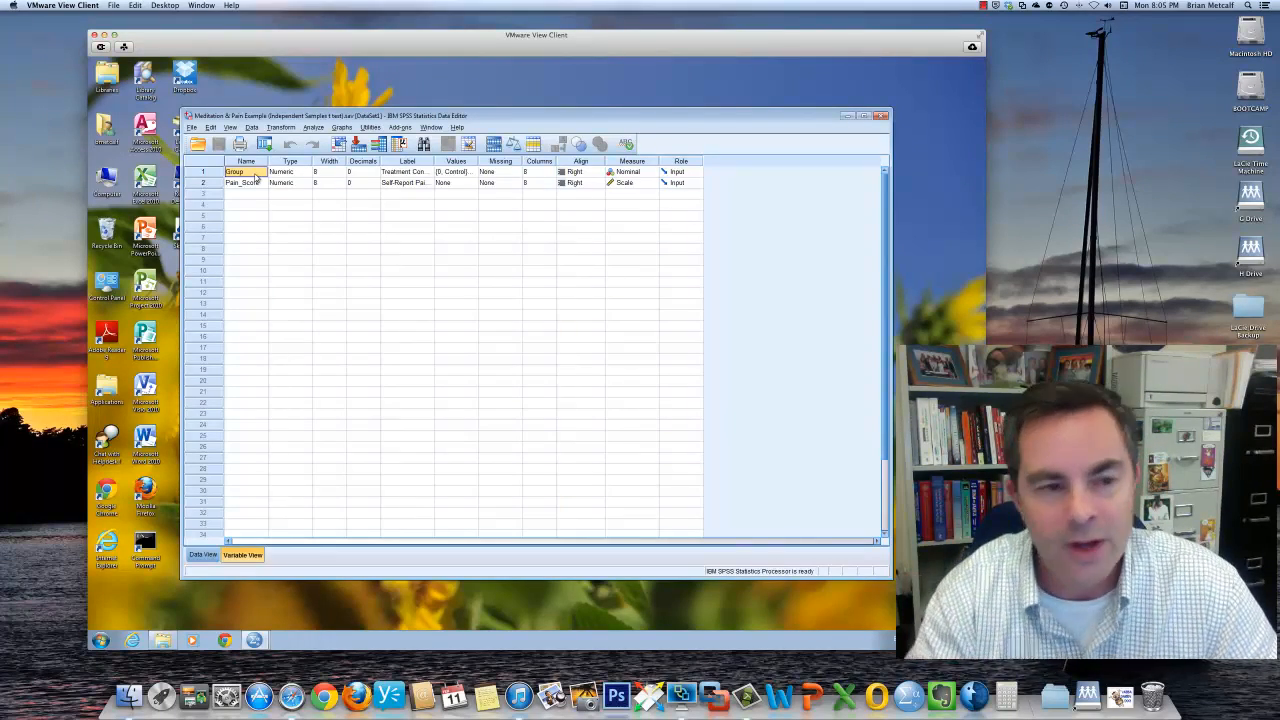
click(397, 175)
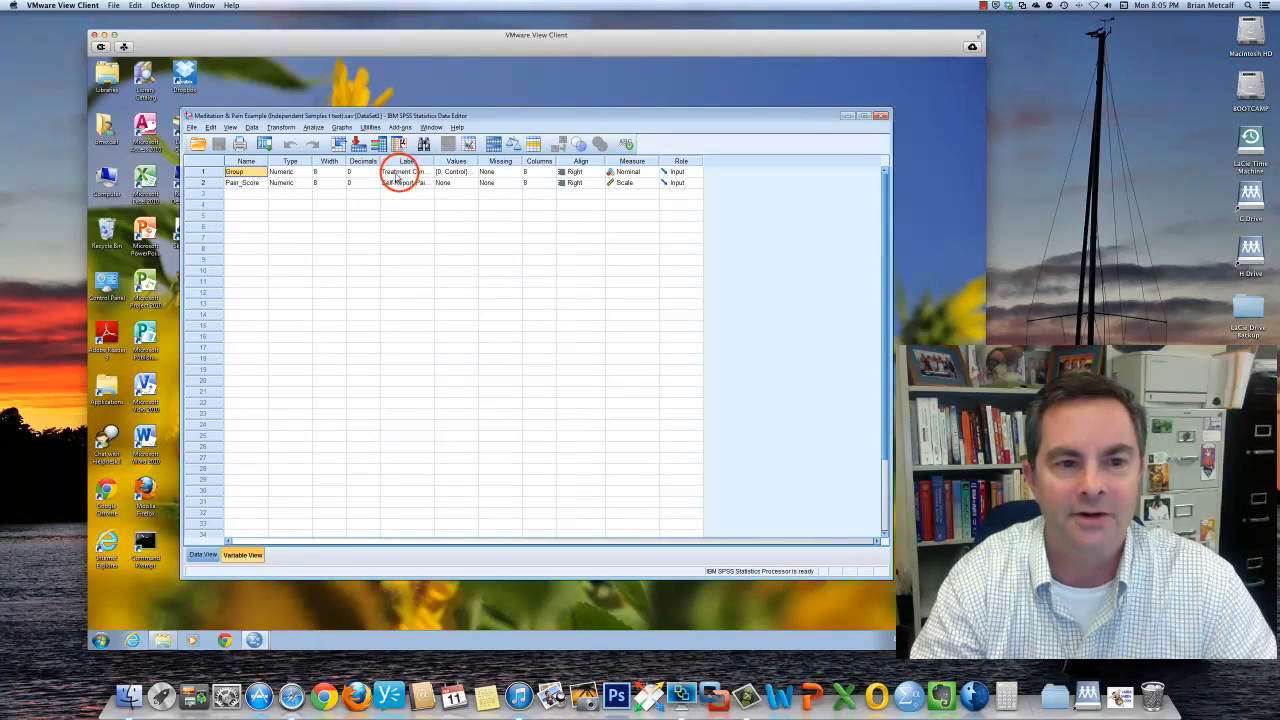
click(400, 173)
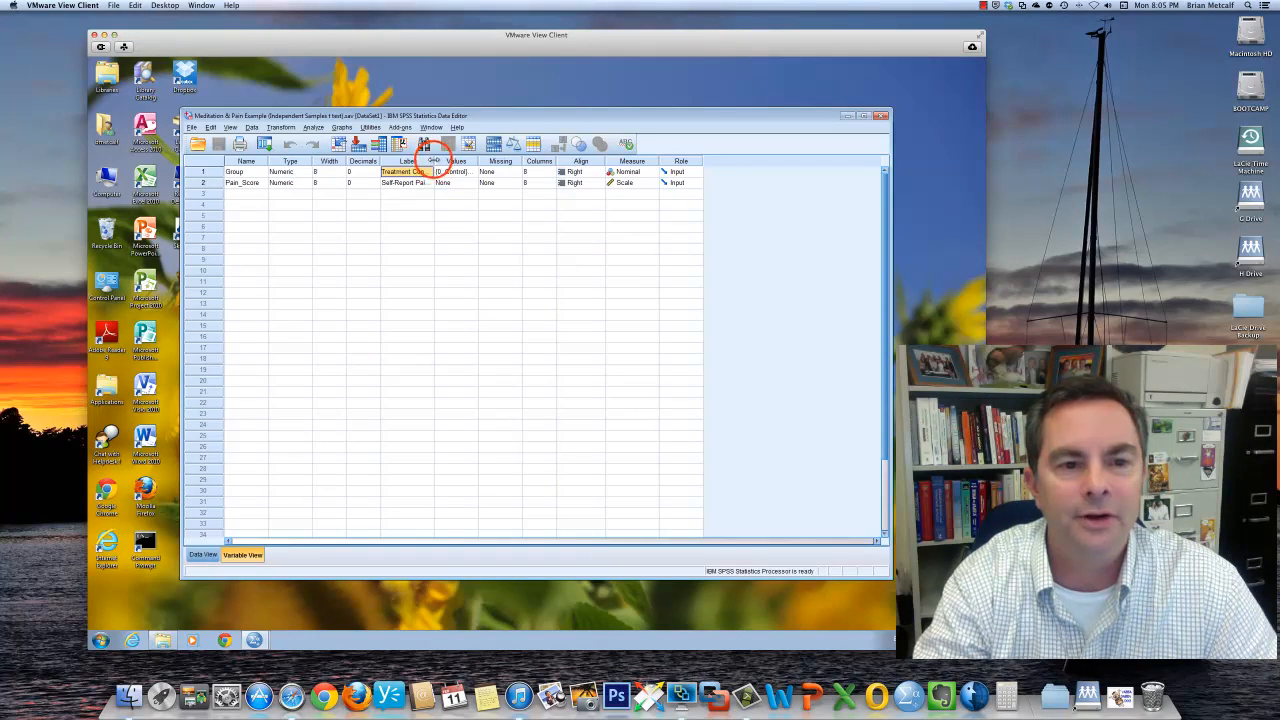
drag(433, 160, 461, 160)
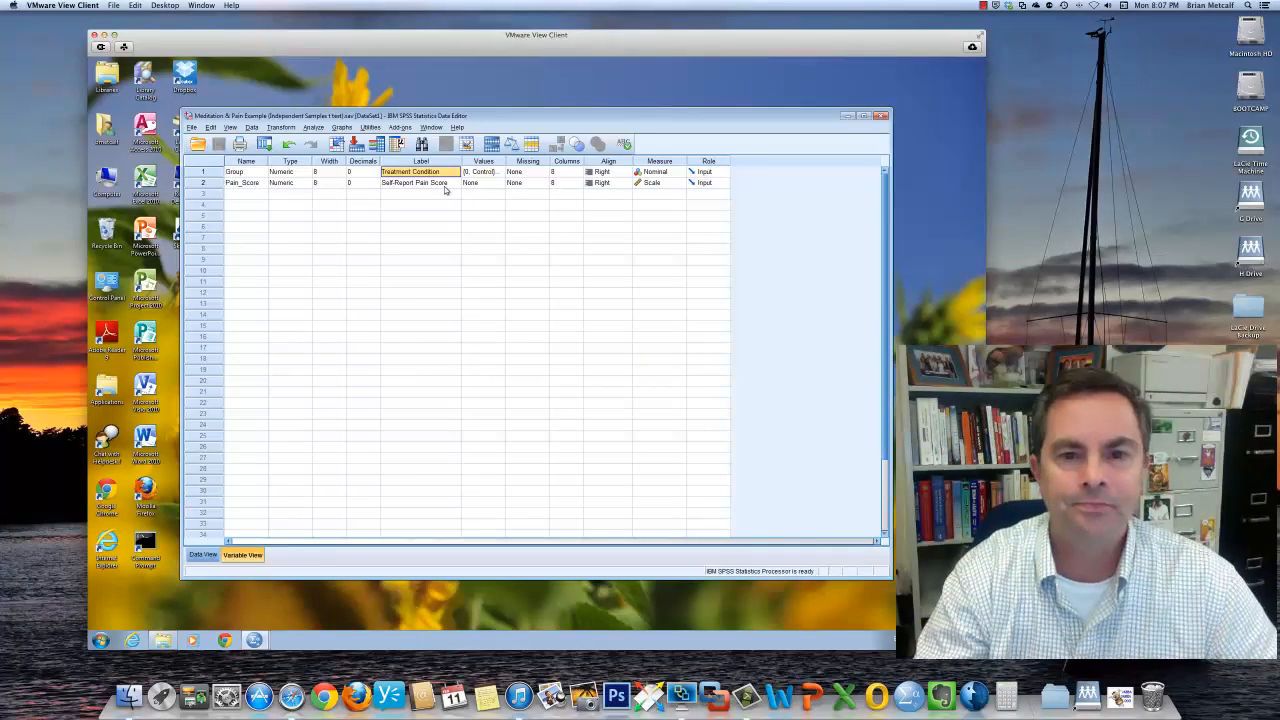
Check the measurement level options for the Group variable and how its values are coded in the data.
click(676, 172)
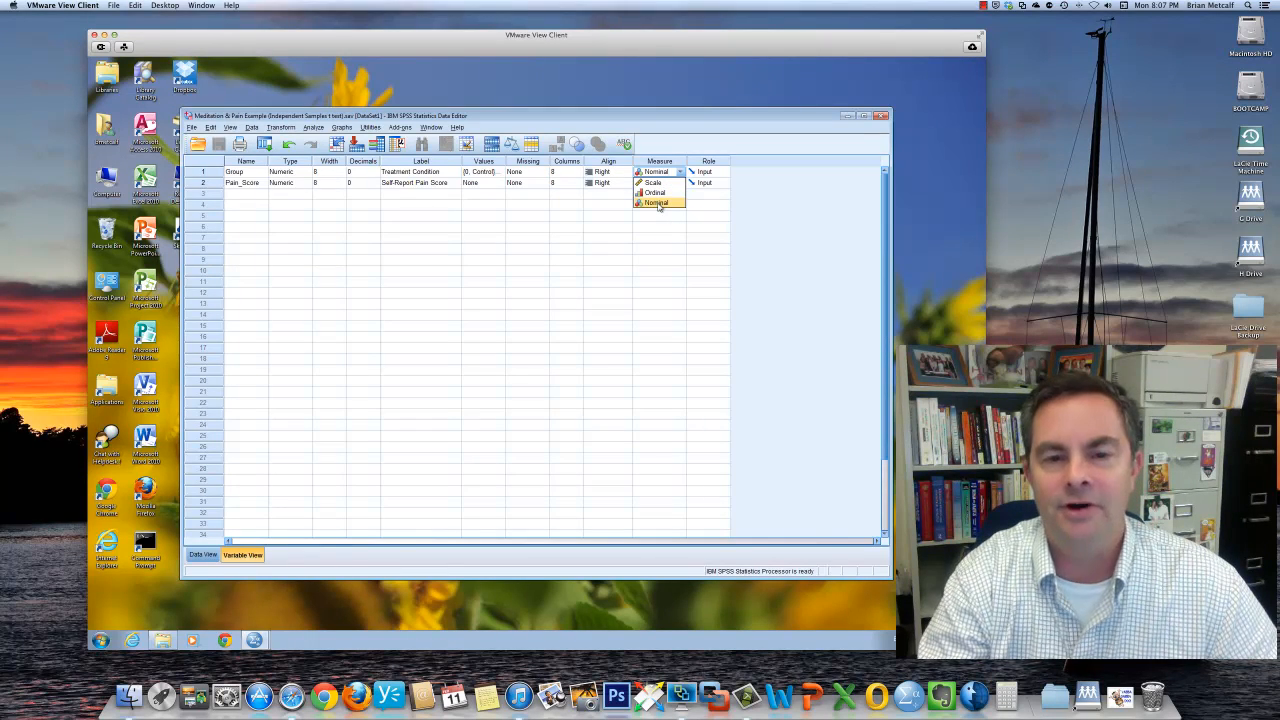
click(680, 172)
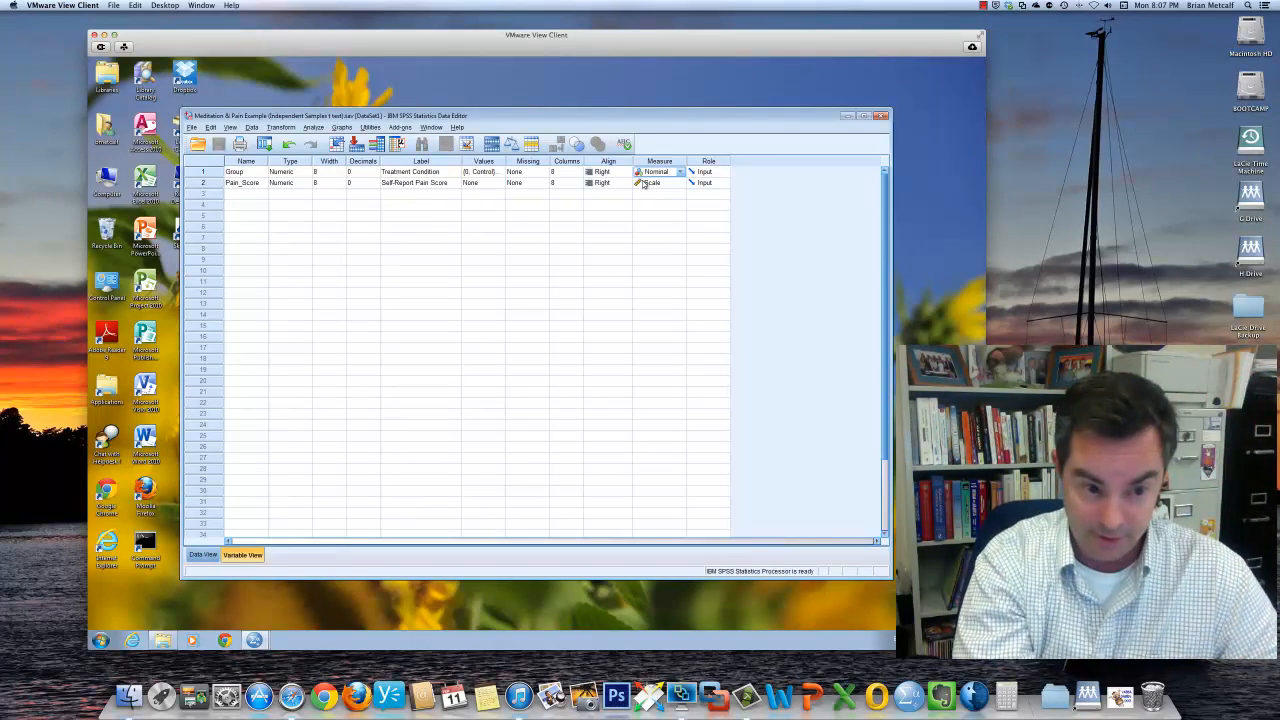
click(202, 552)
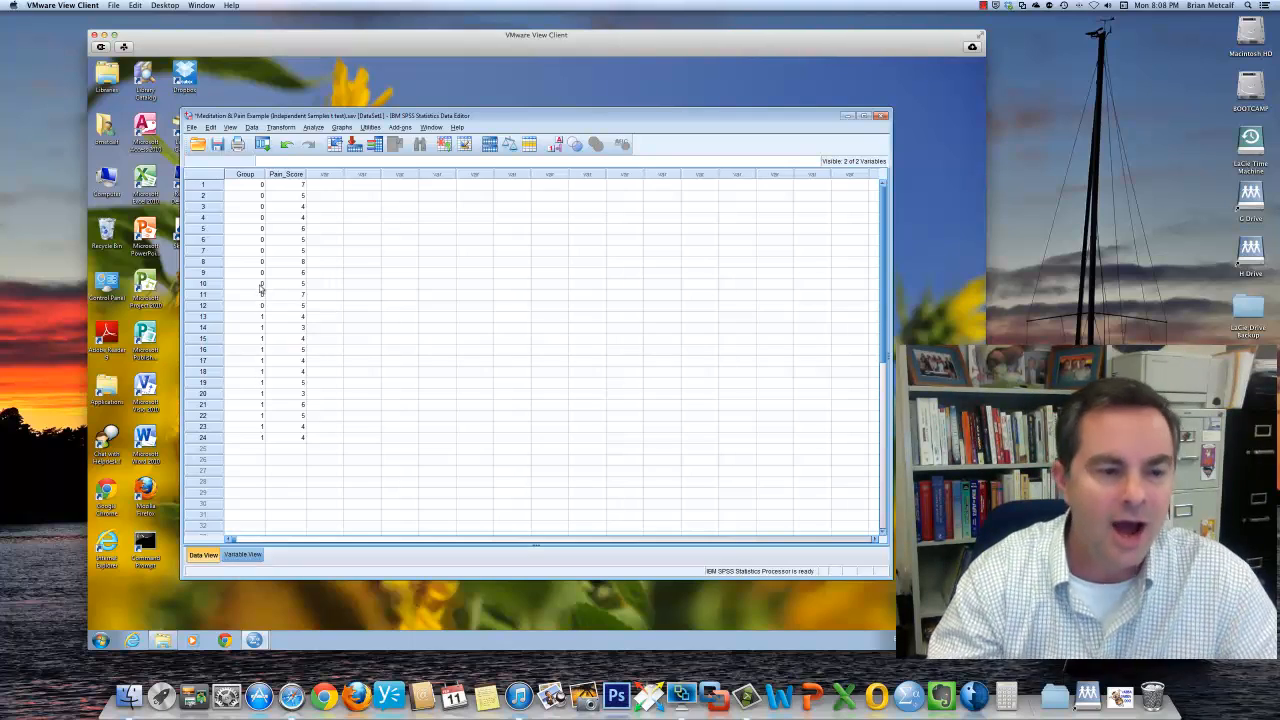
click(258, 555)
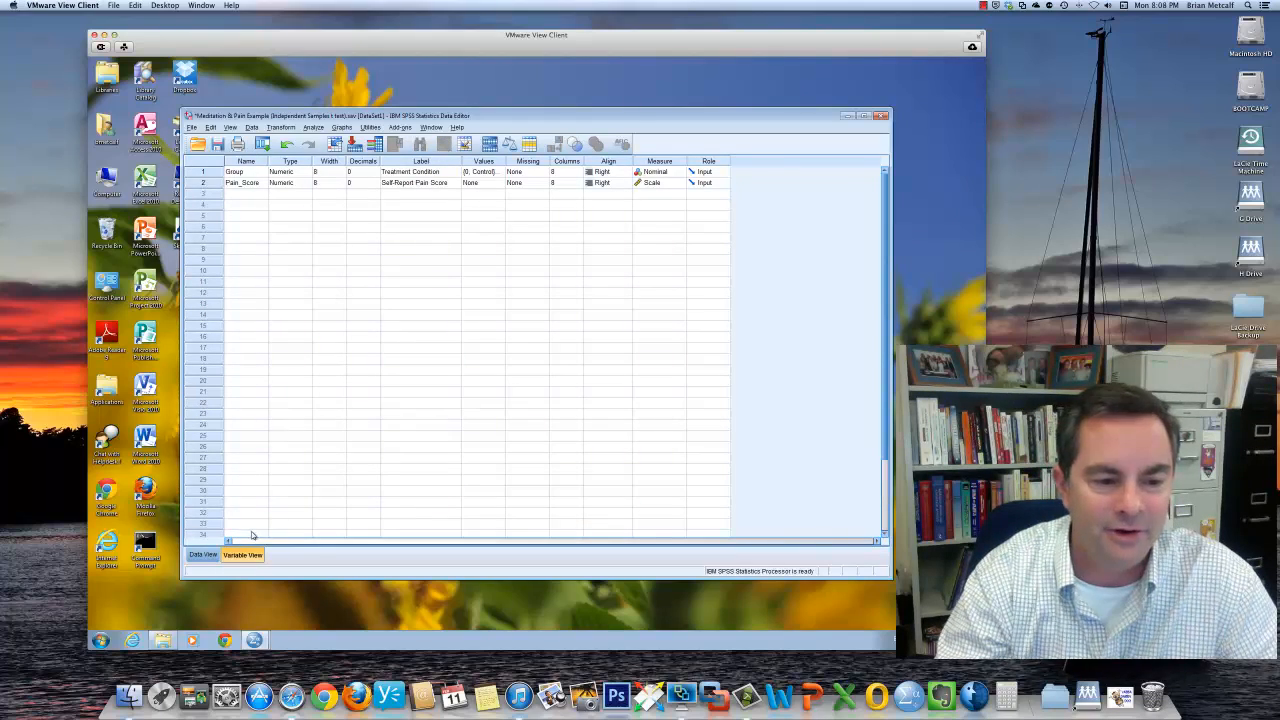
Try entering value 0 with the label Control in the value labels of the Group variable.
click(494, 172)
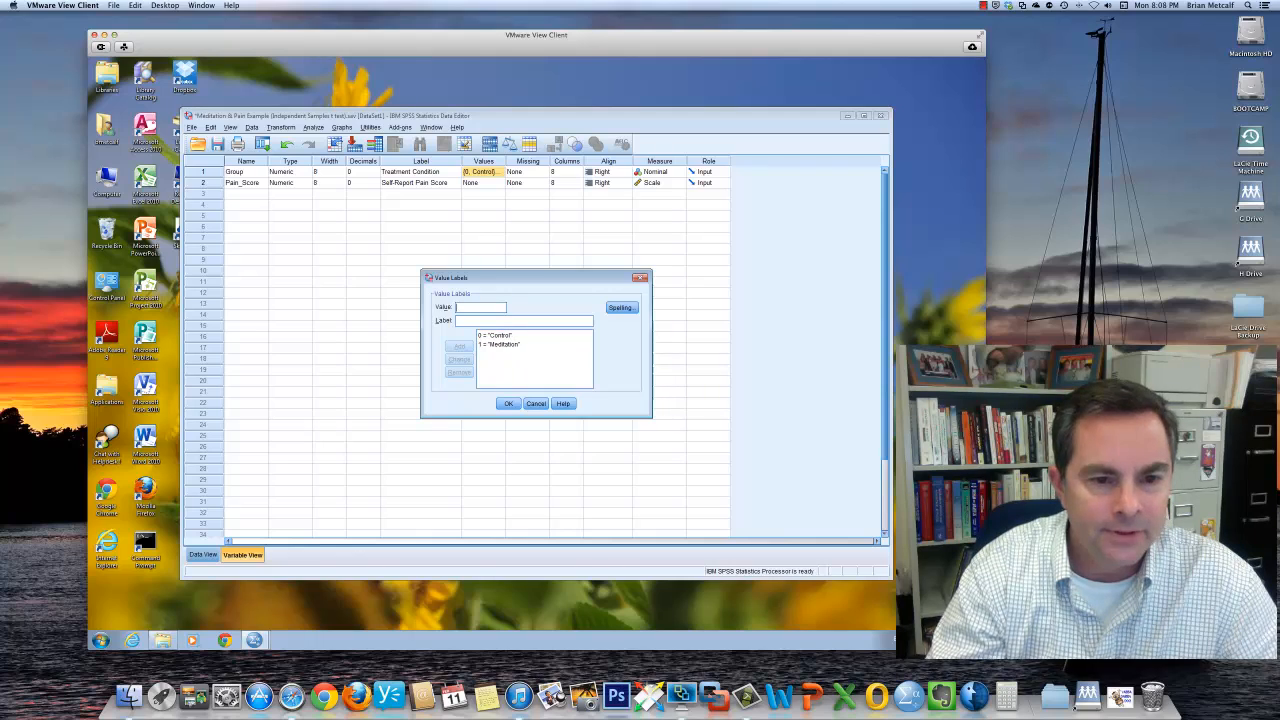
click(462, 306)
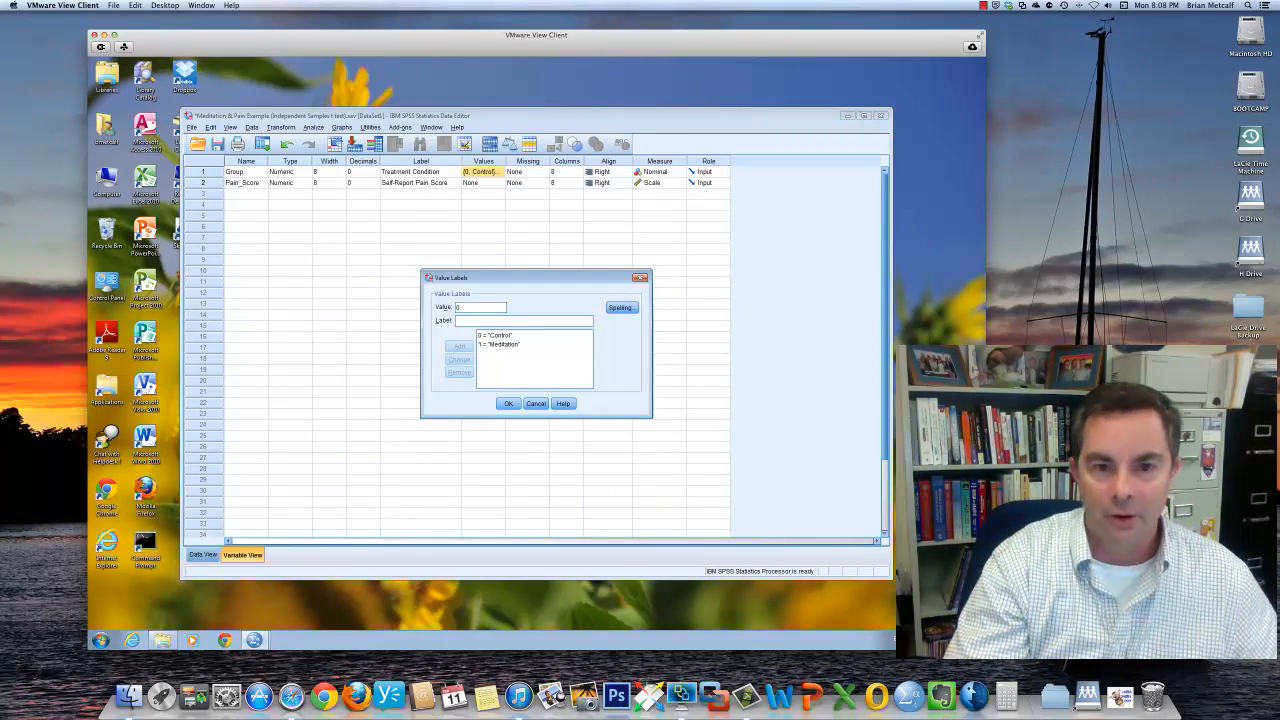
click(467, 319)
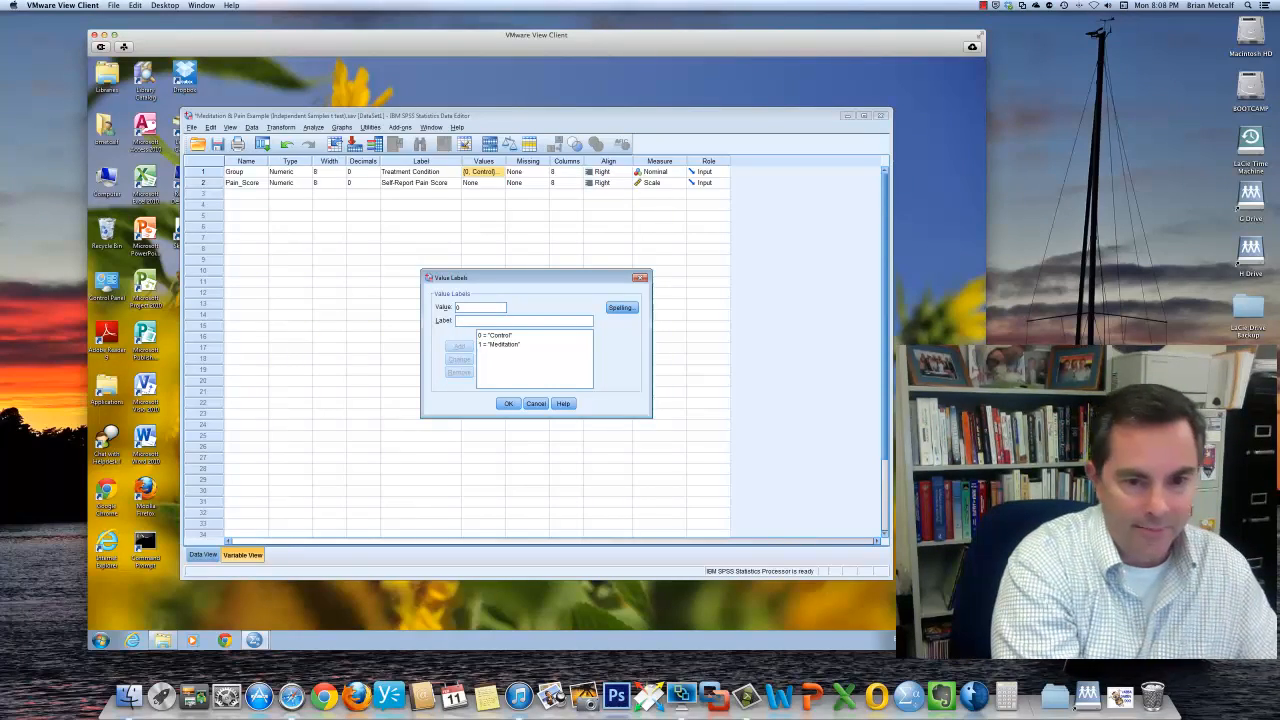
text(Con)
text(trol)
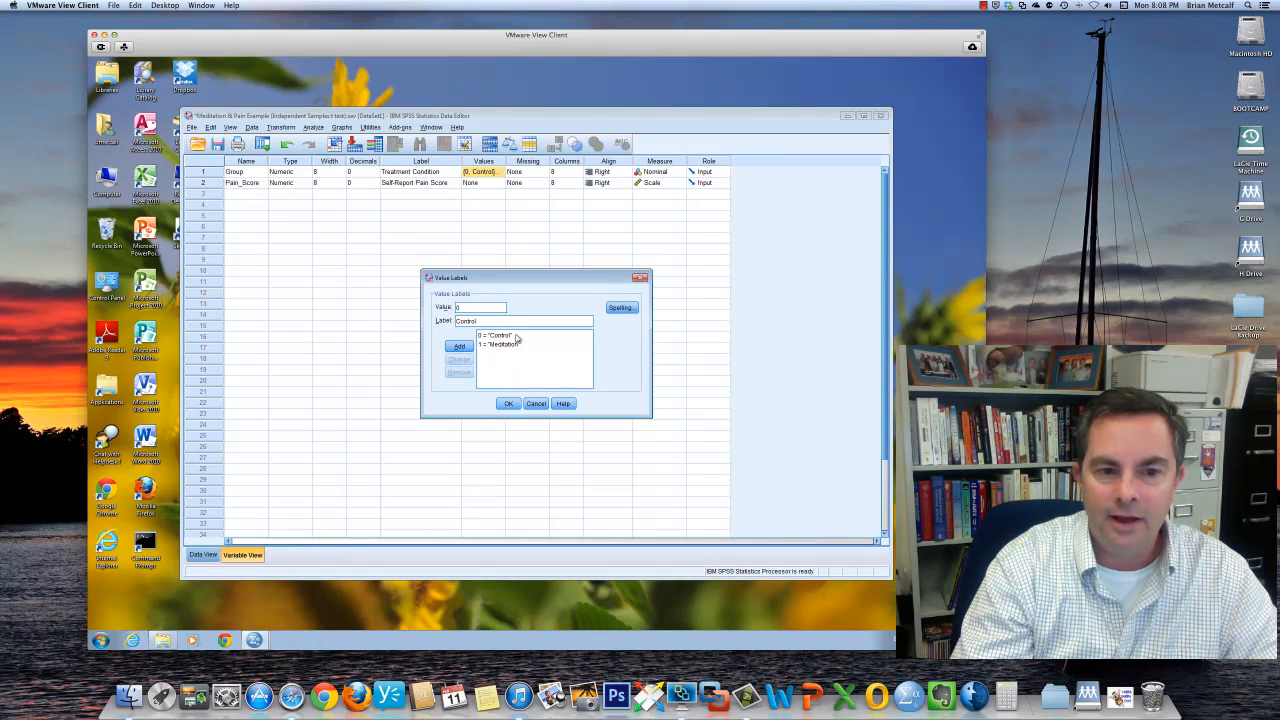
double_click(458, 307)
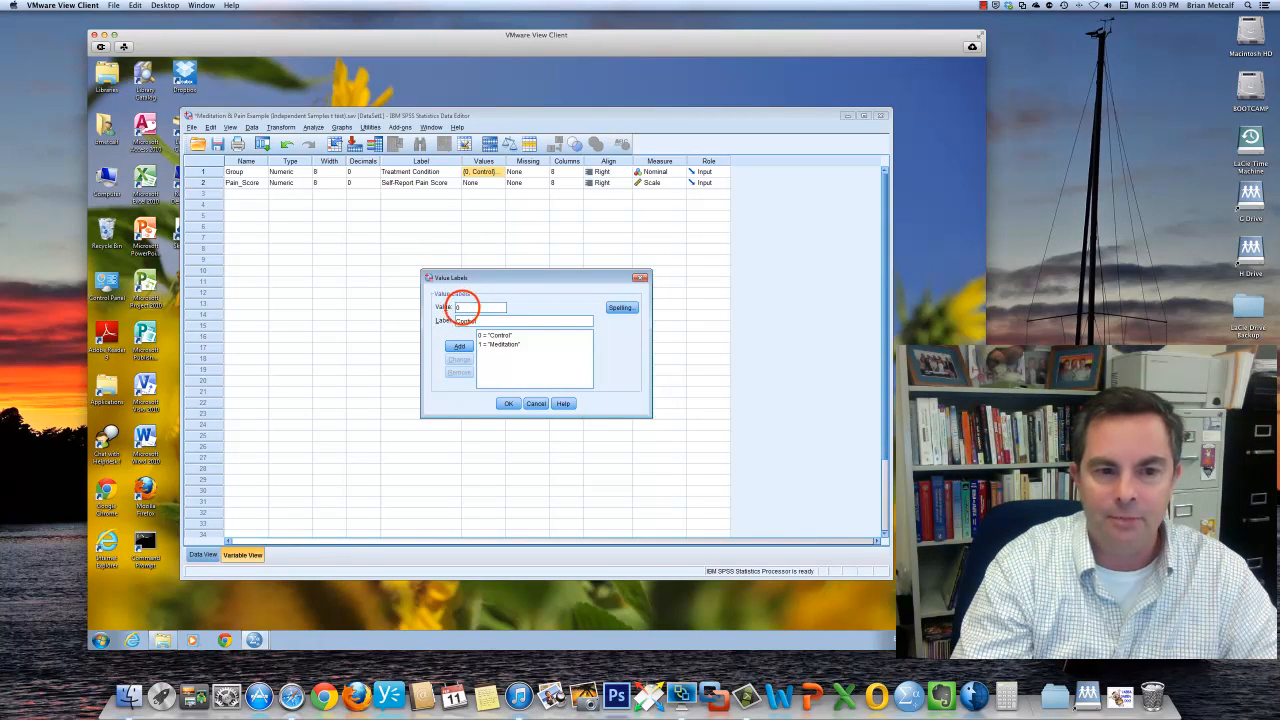
double_click(474, 320)
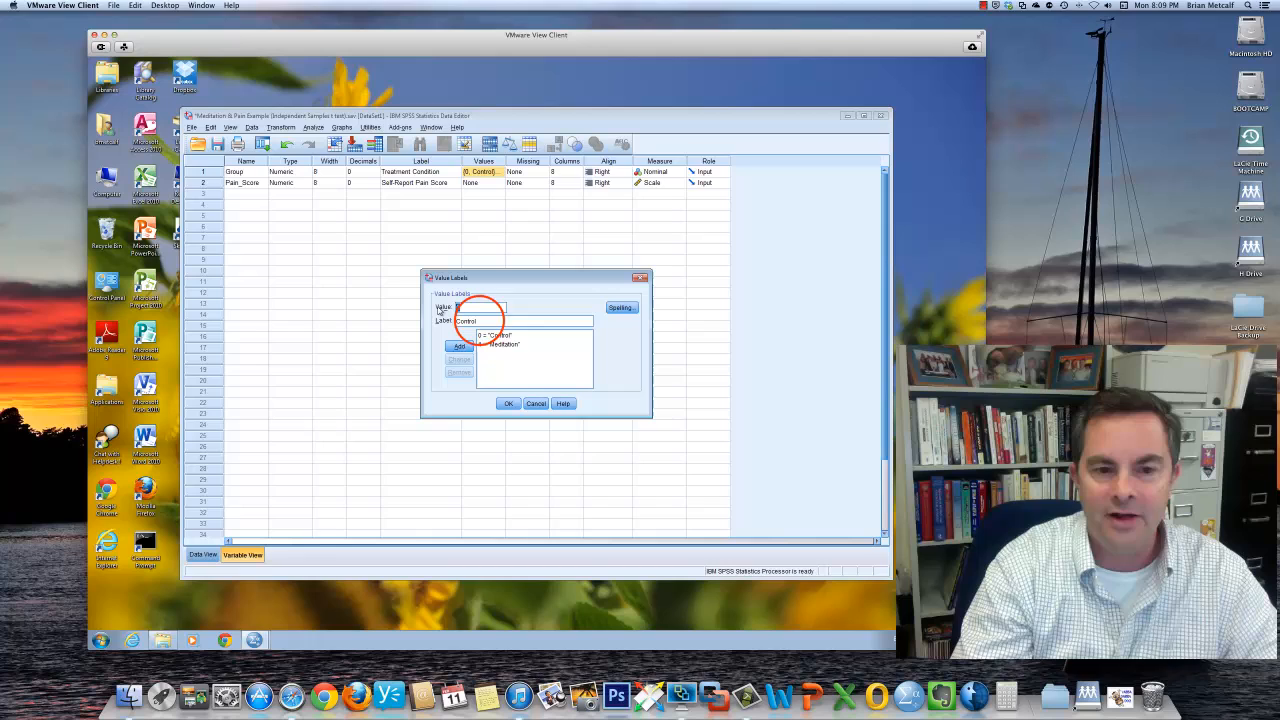
Examine the Meditation entry for value 1 in Group's value labels and accept the dialog.
click(535, 345)
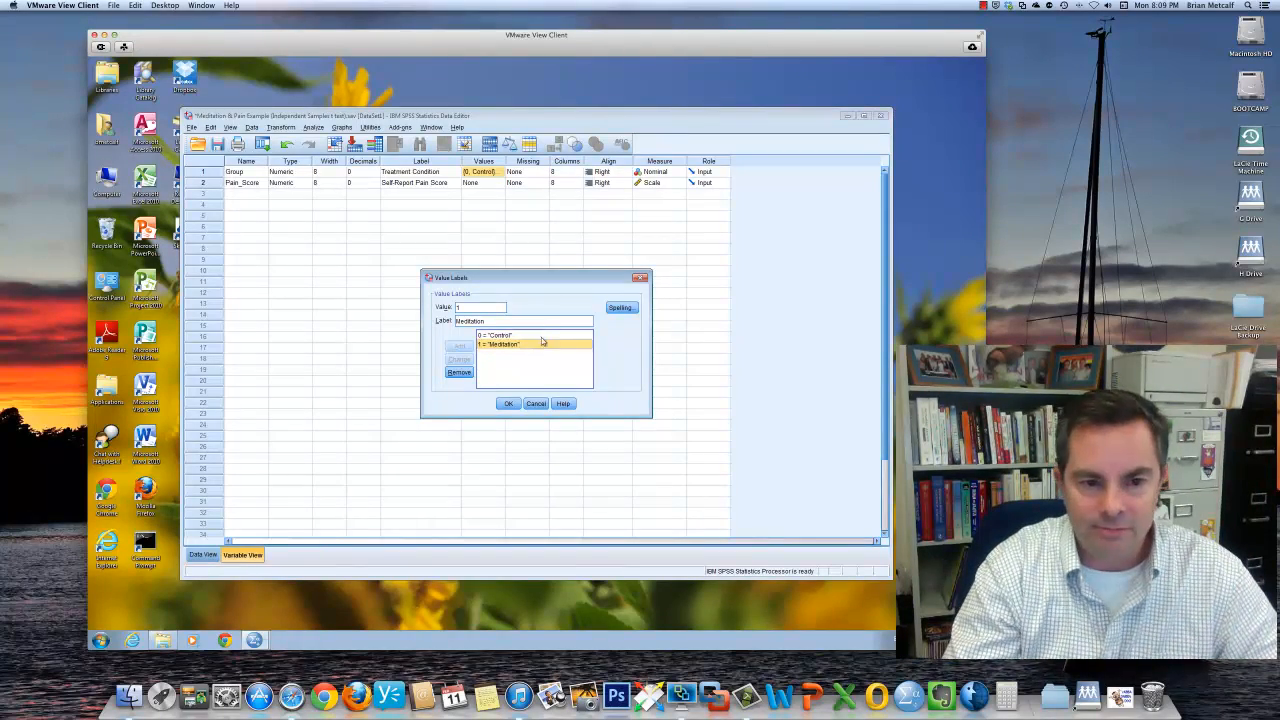
click(507, 343)
click(508, 362)
click(508, 362)
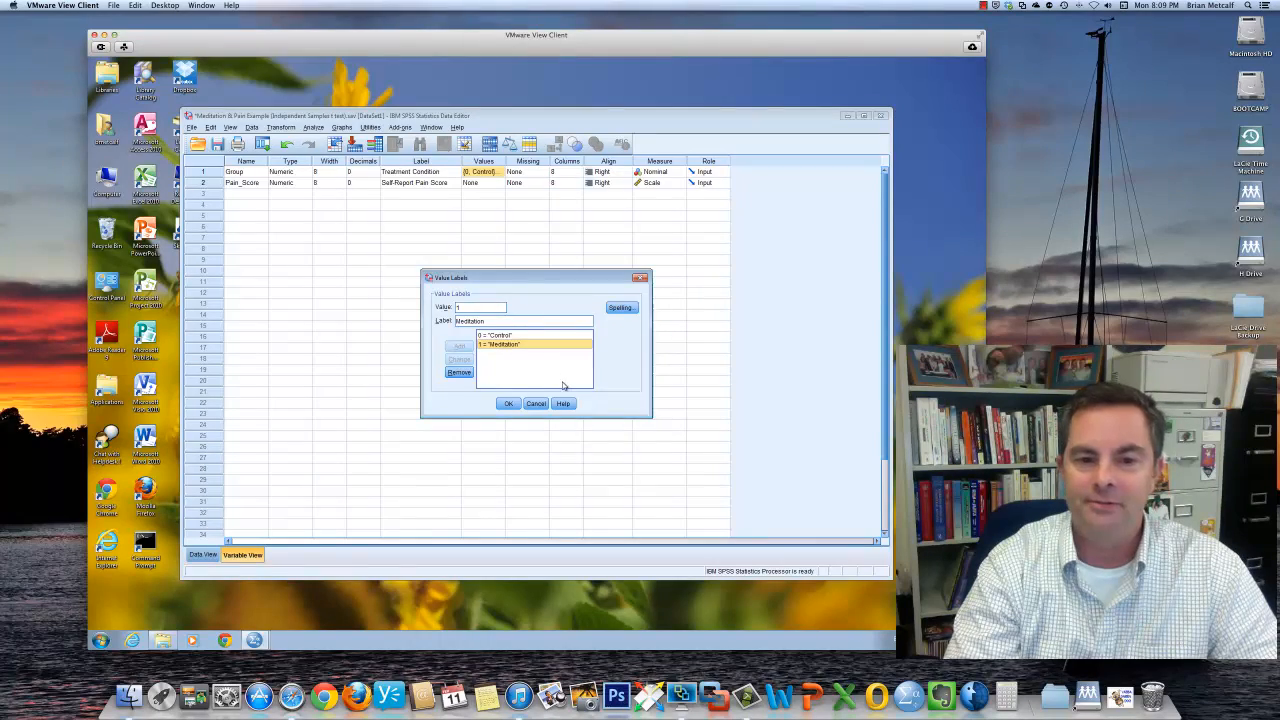
click(508, 403)
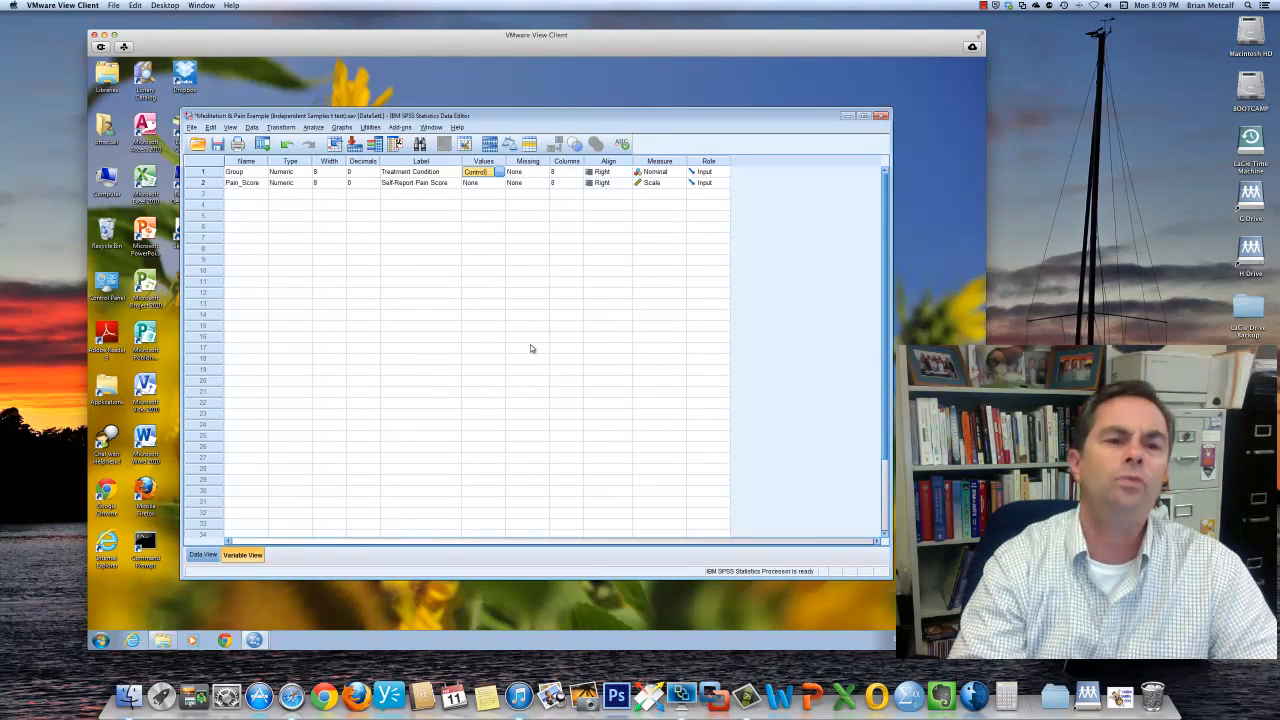
Review the decimals, label and value label settings of the Group variable.
click(355, 175)
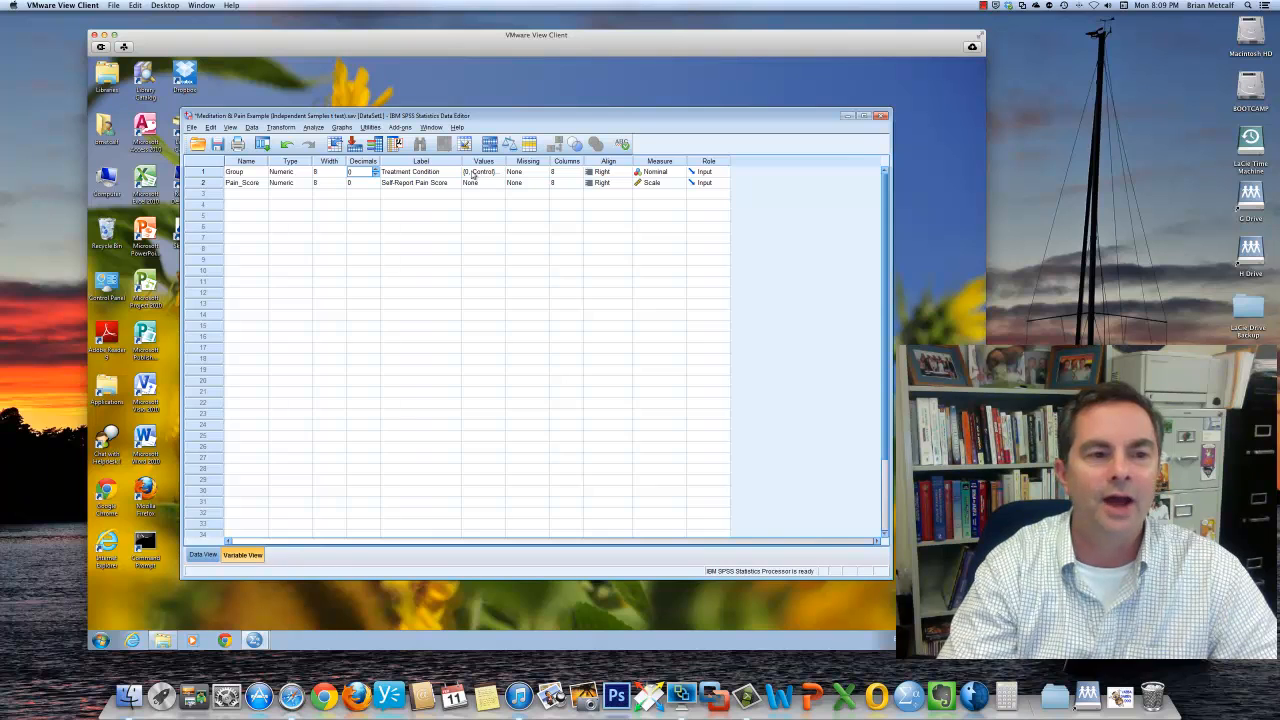
click(414, 177)
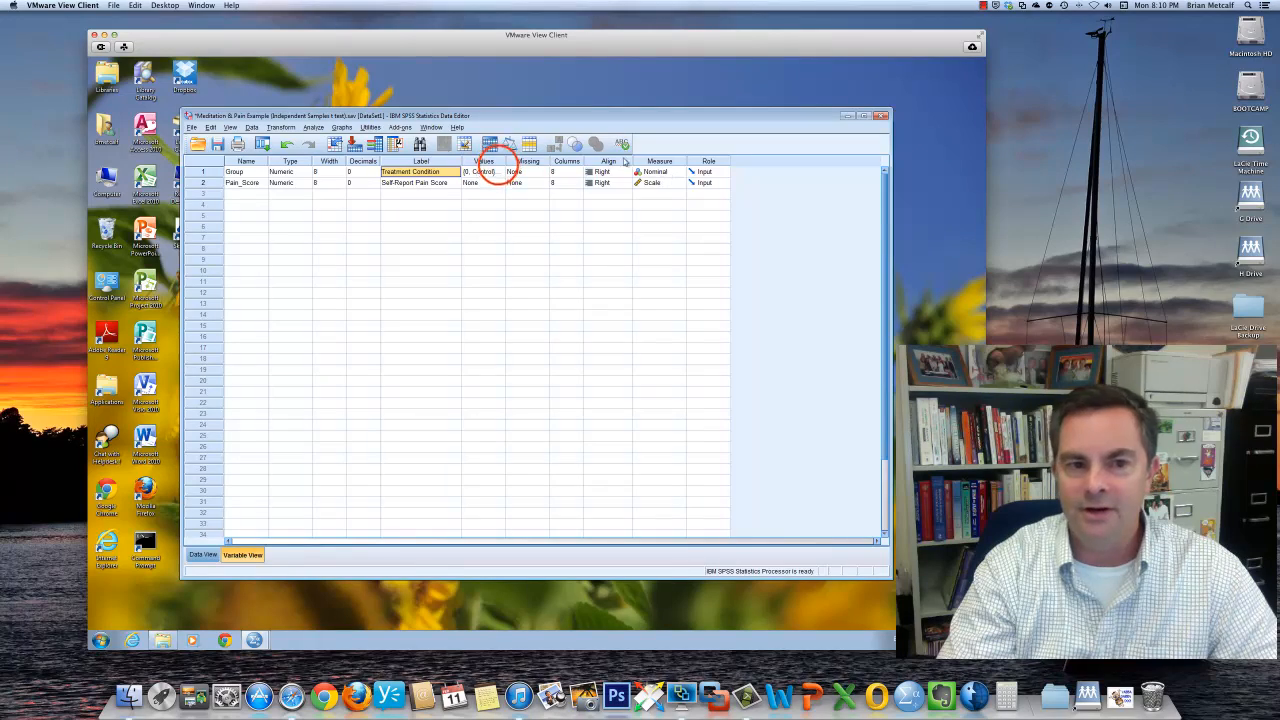
click(484, 161)
click(490, 172)
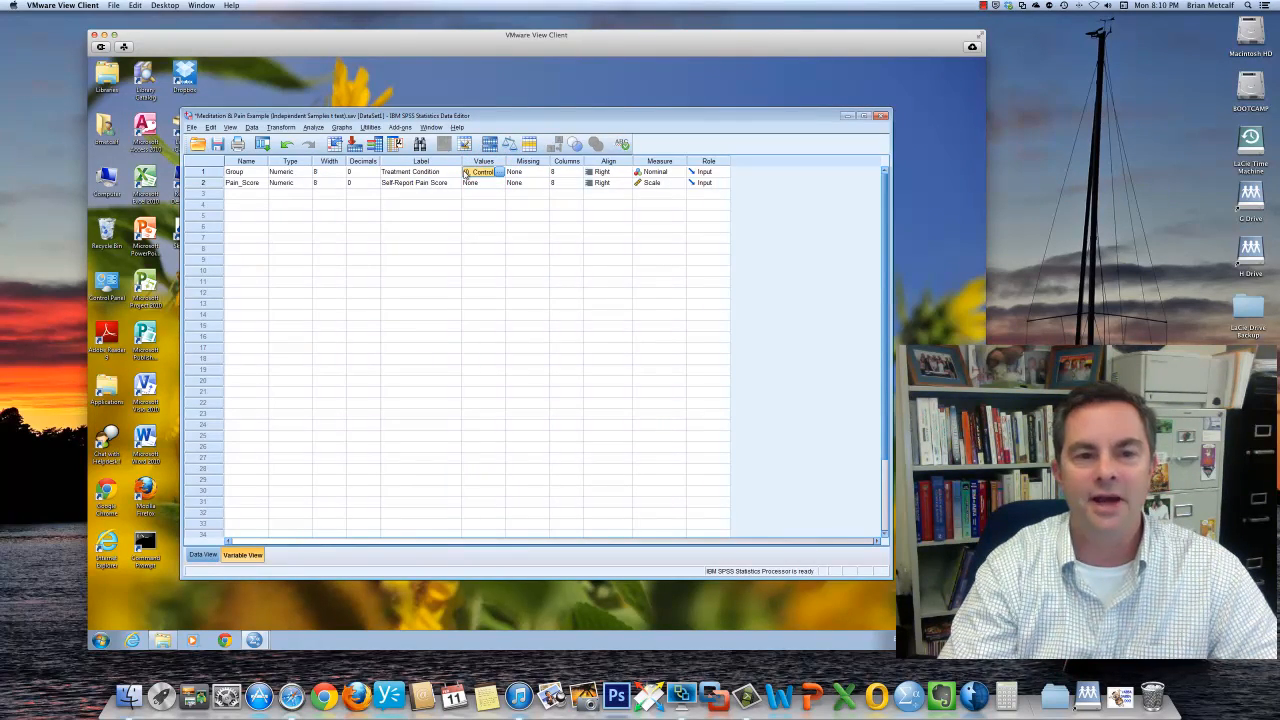
Choose Scale as the measurement level of Pain_Score while reviewing its name, label, values and decimals.
click(256, 184)
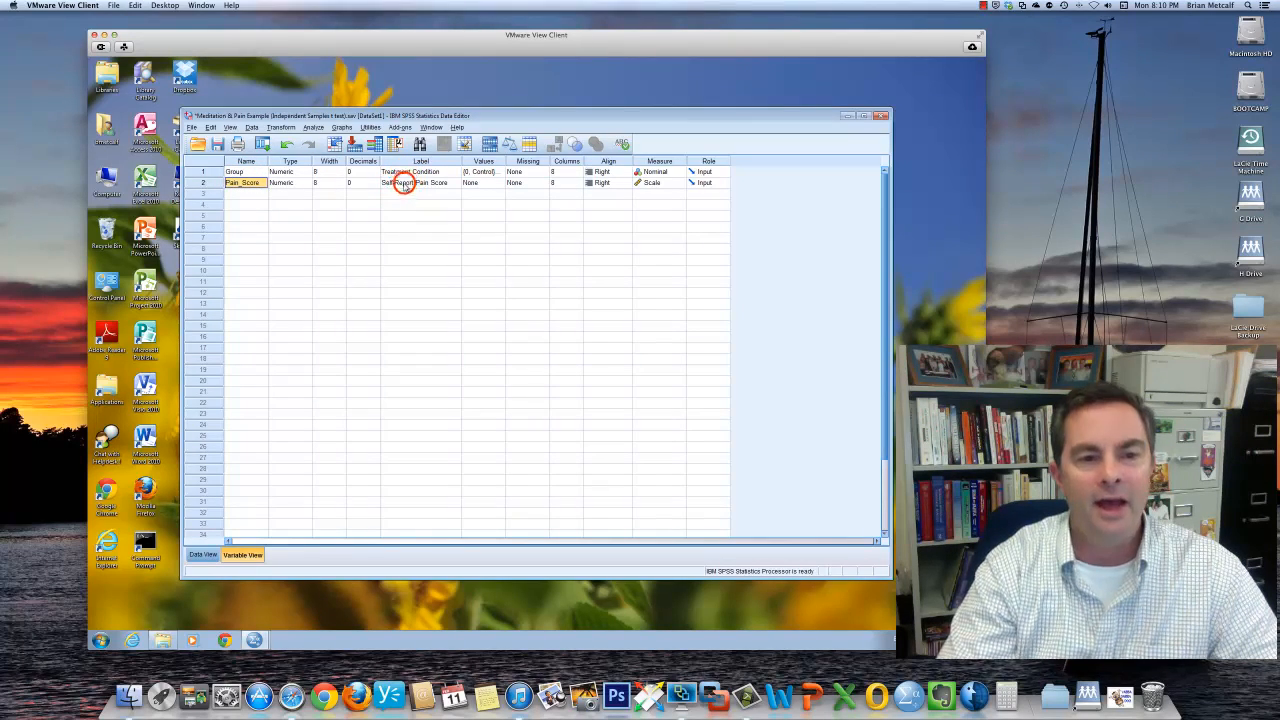
click(400, 184)
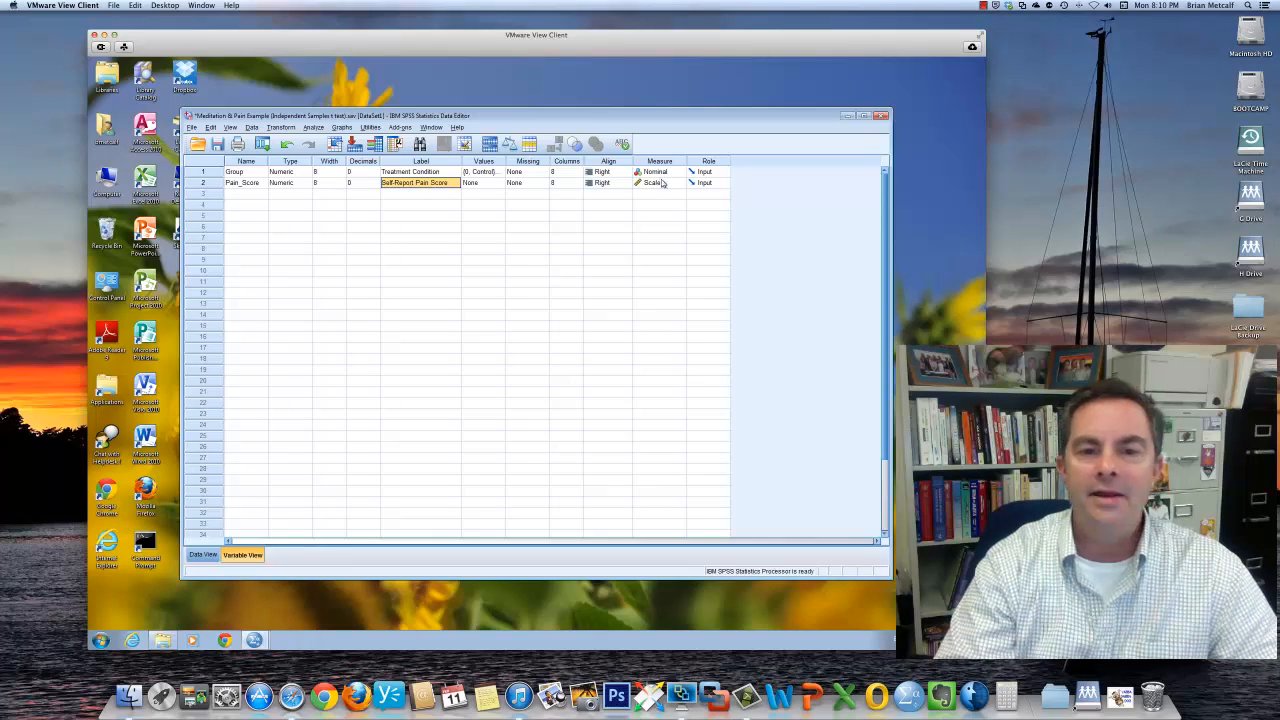
click(664, 182)
click(668, 183)
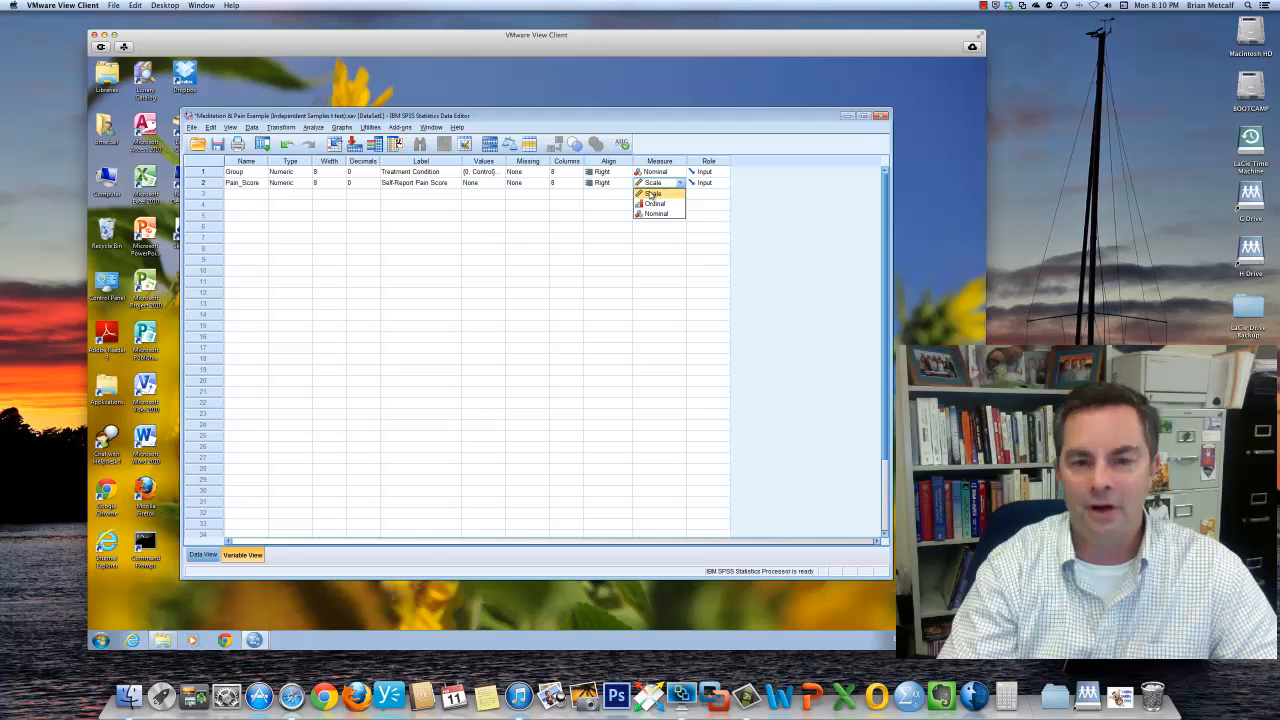
click(659, 195)
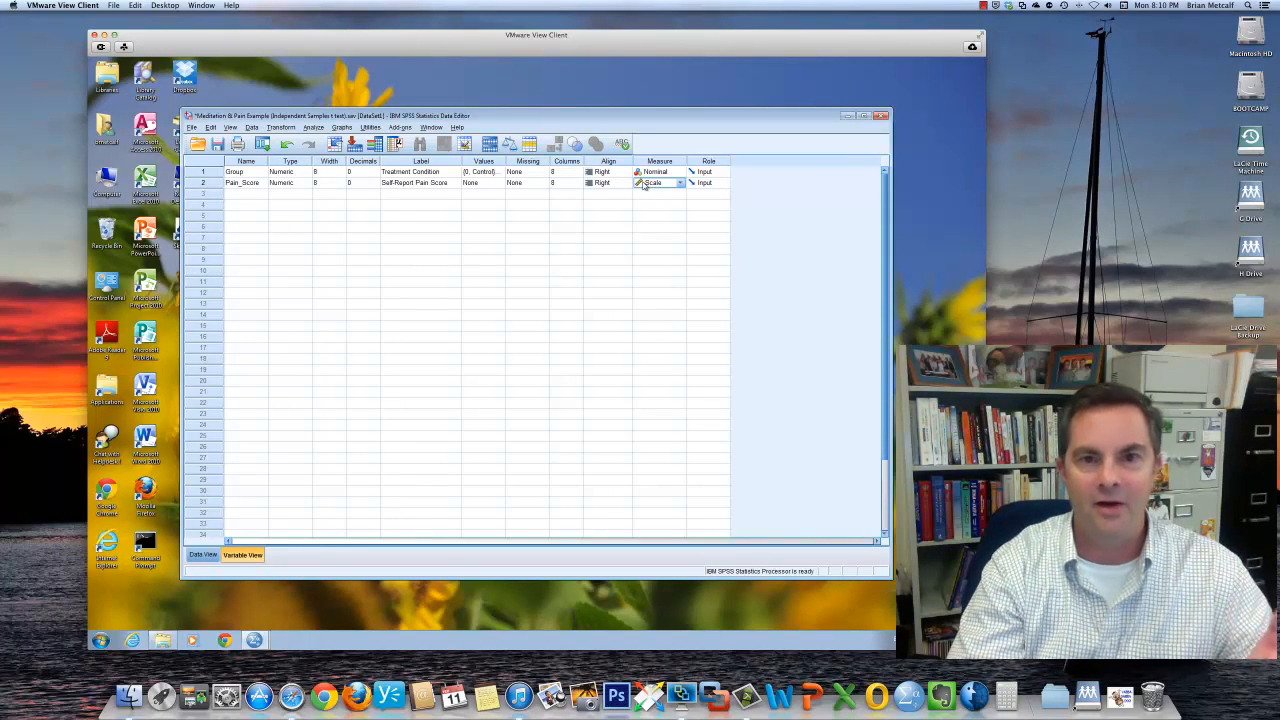
click(487, 186)
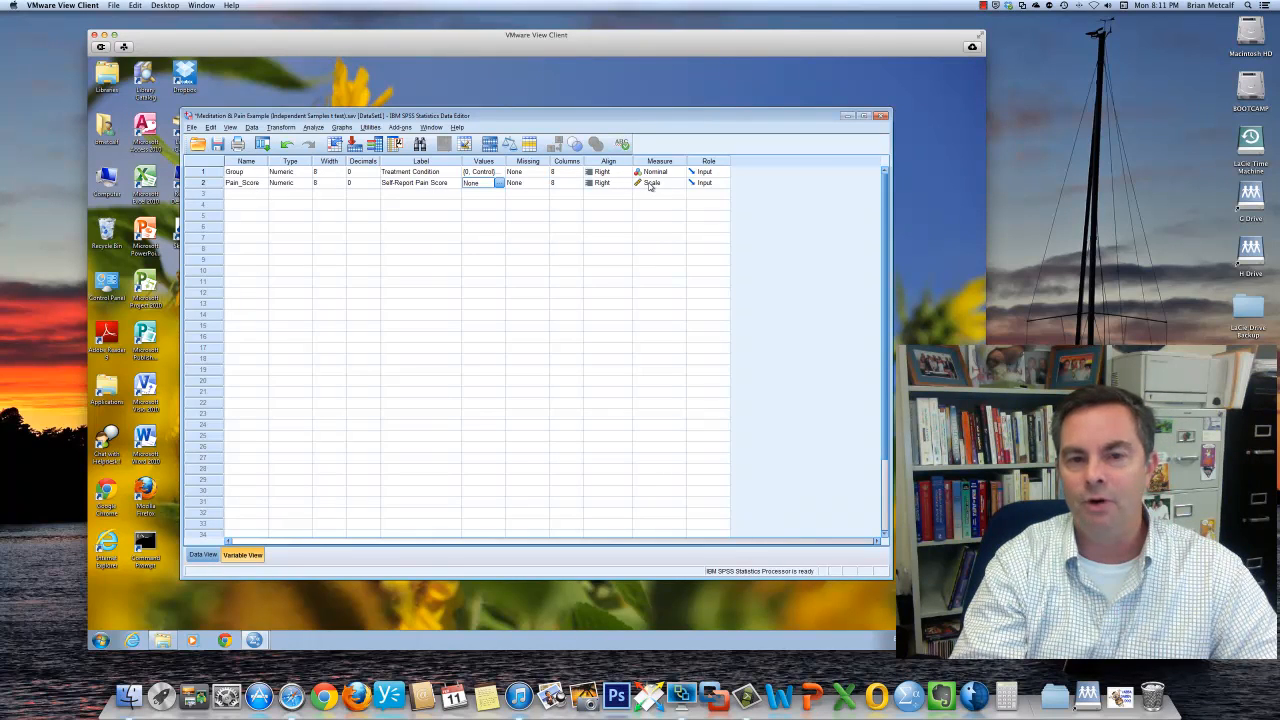
click(362, 184)
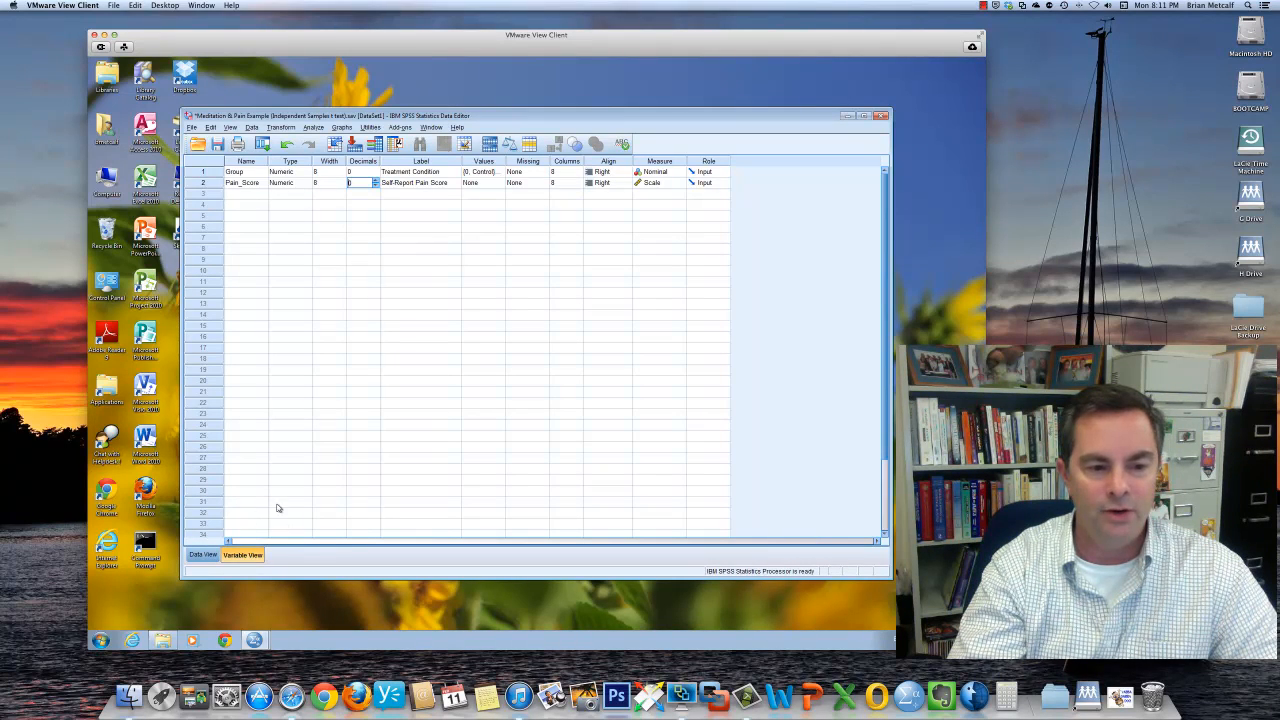
Return to the data rows and toggle the Group column between numeric codes and its Control and Meditation value labels.
click(200, 554)
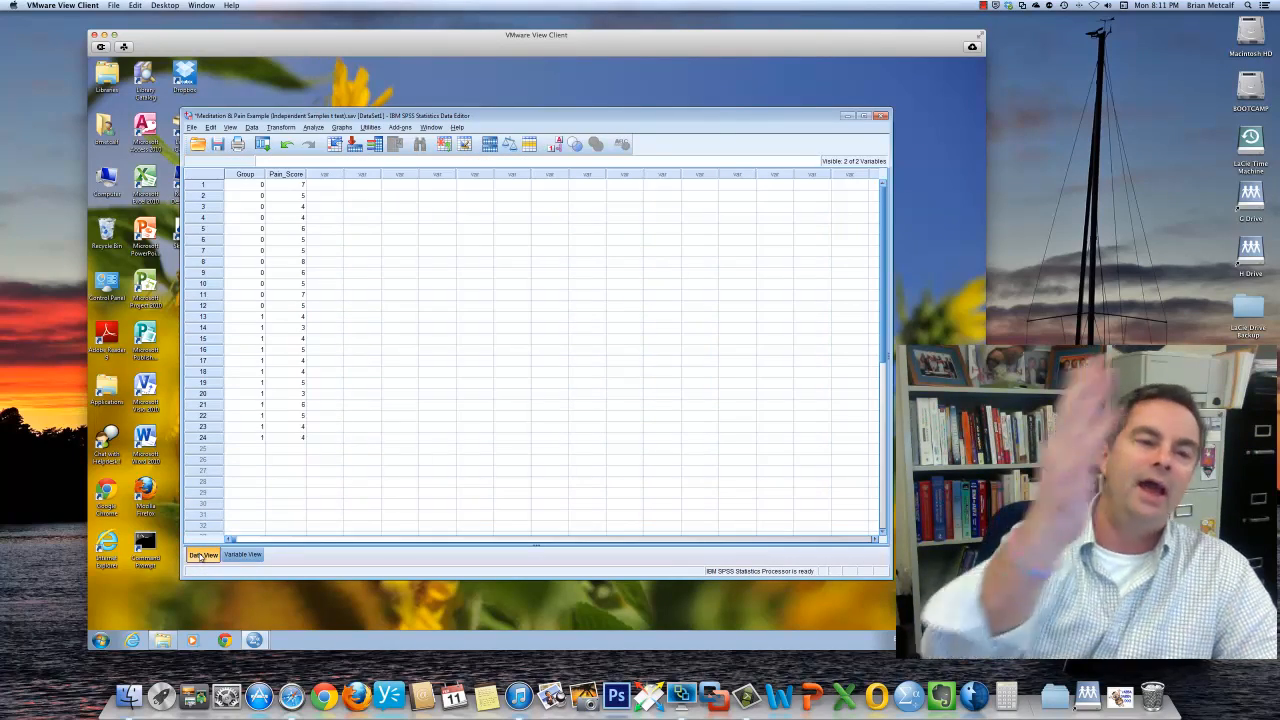
click(256, 187)
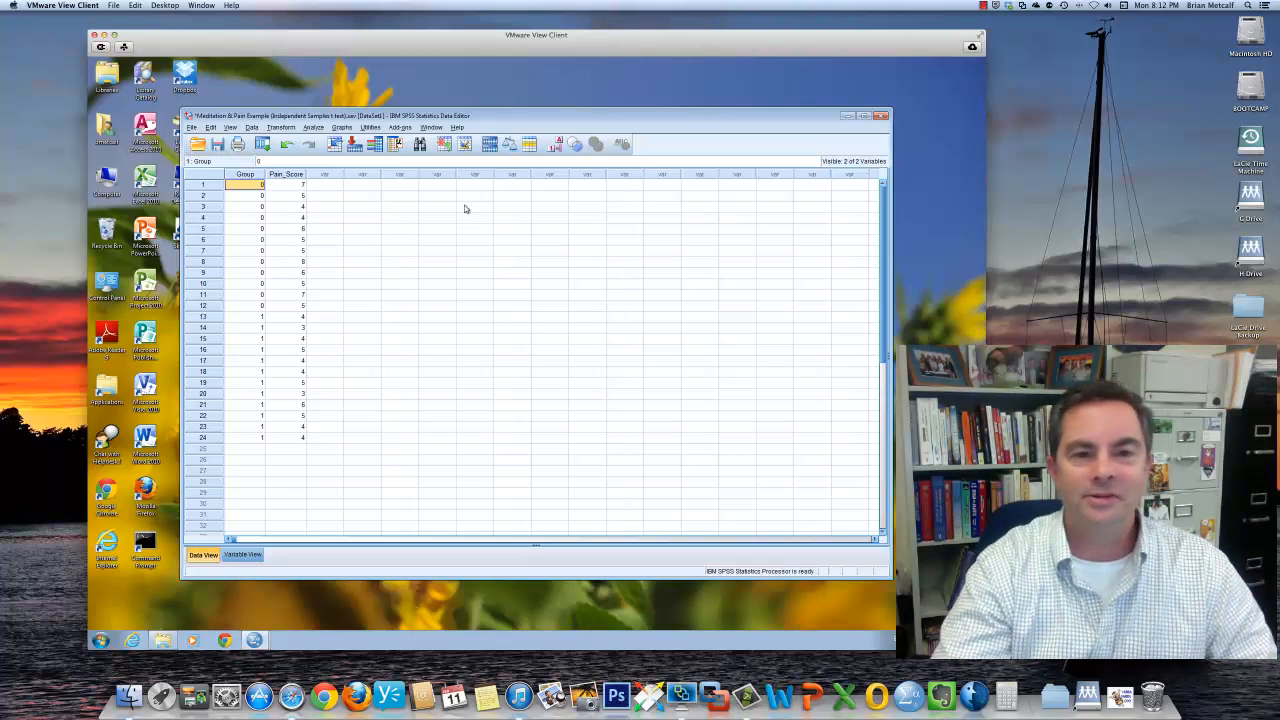
click(556, 147)
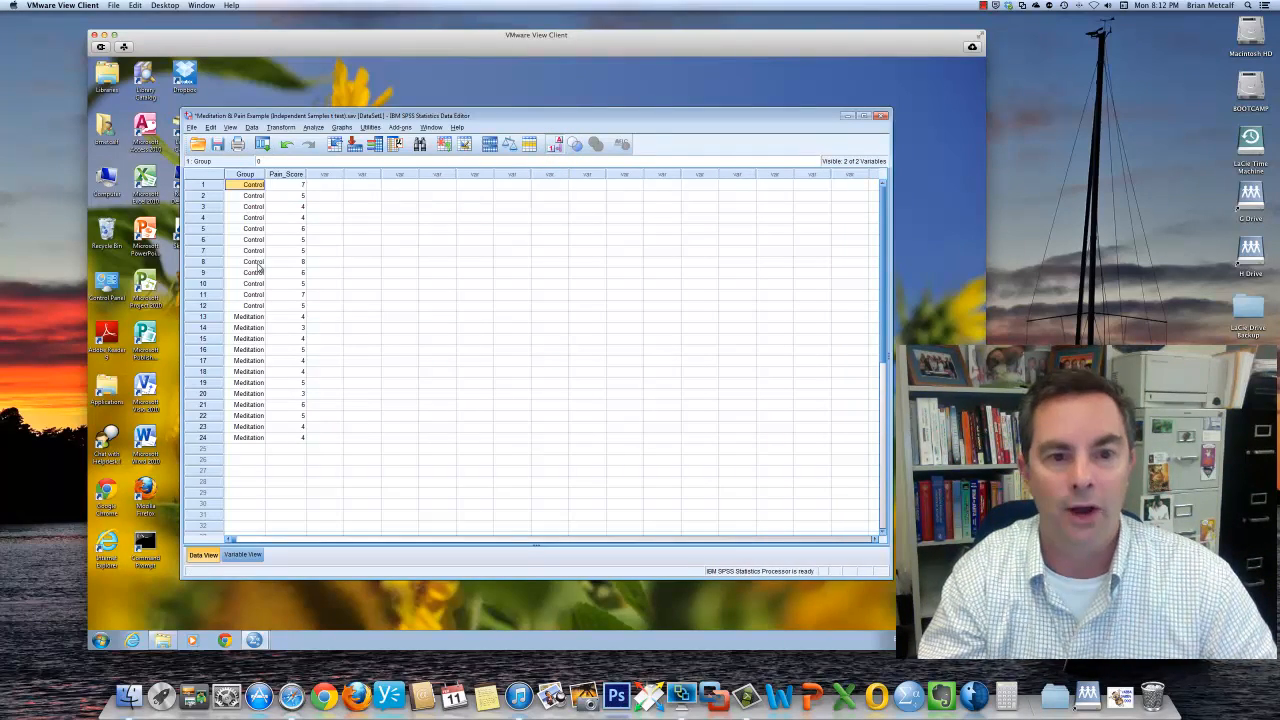
click(556, 147)
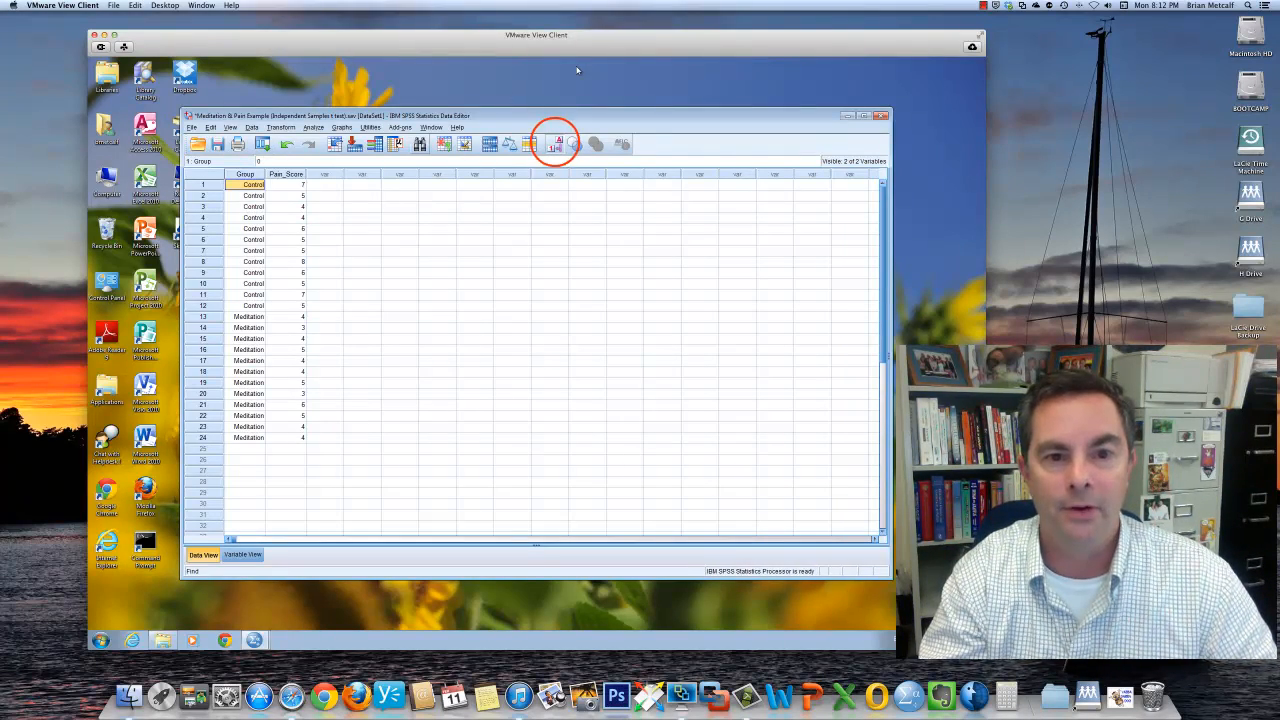
Compare the Group column's 0 and 1 codes with their value labels, ending with the Control and Meditation labels displayed.
click(556, 145)
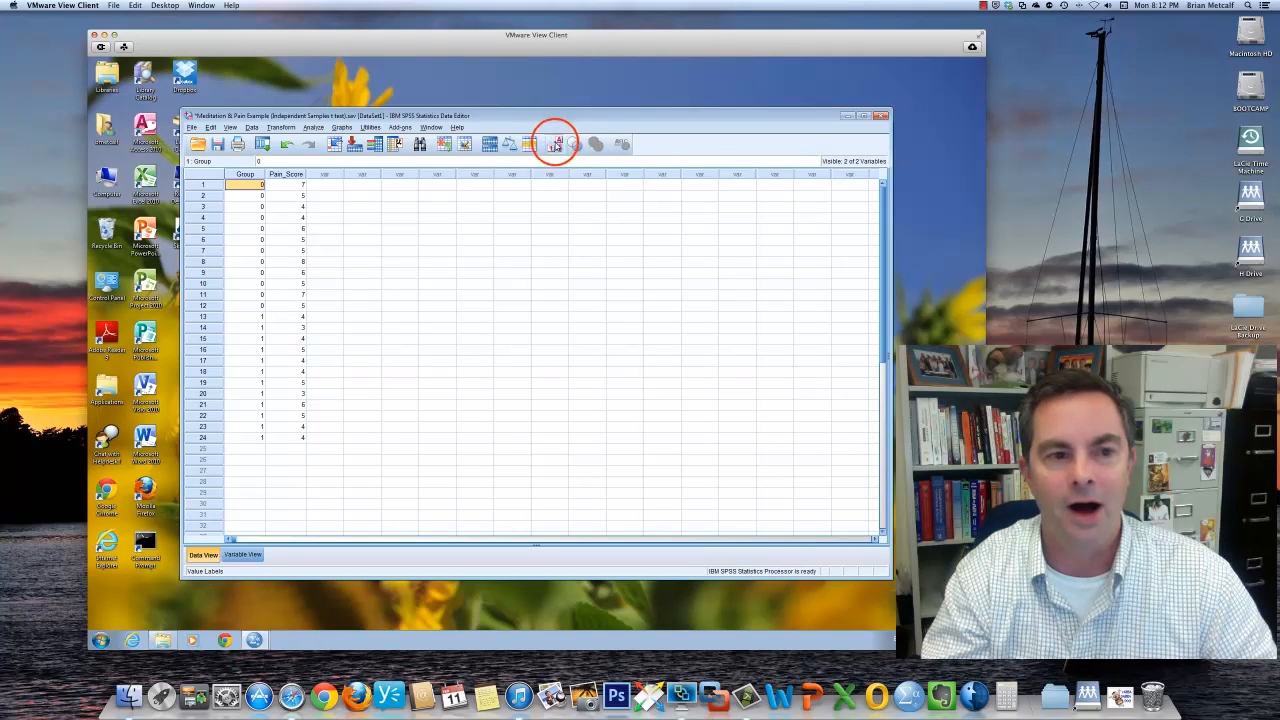
click(556, 145)
click(556, 145)
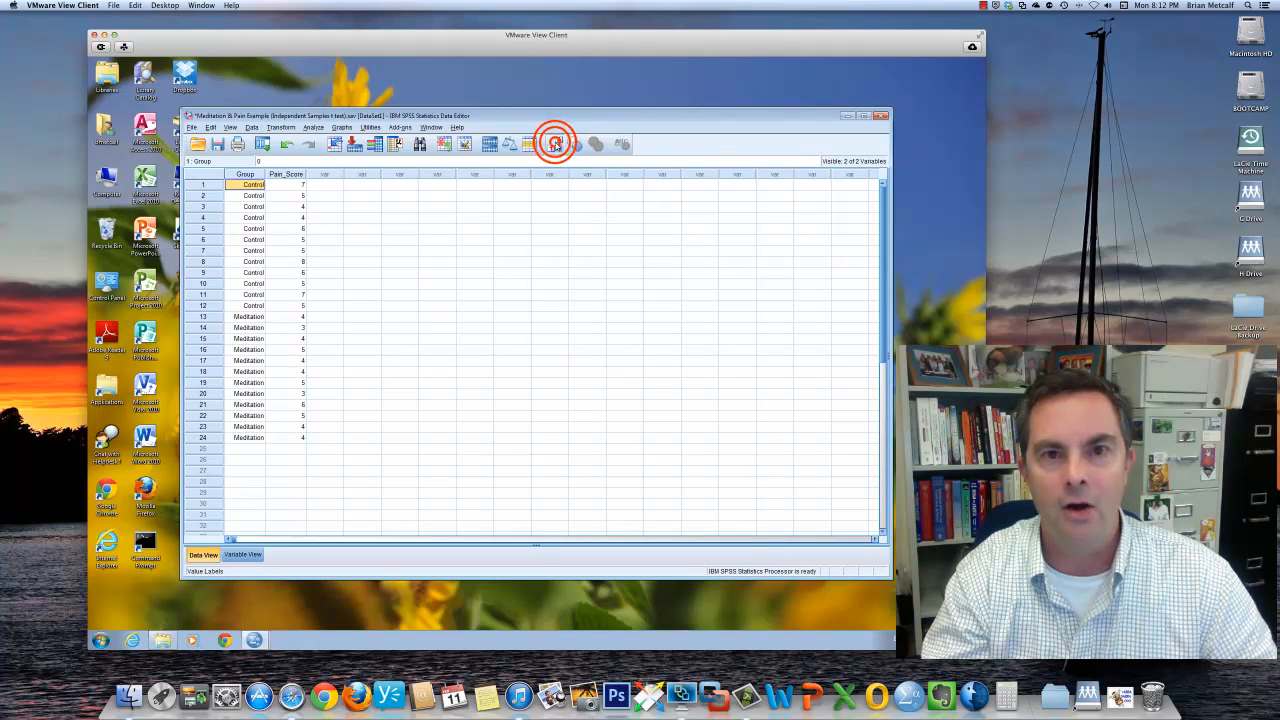
click(556, 145)
click(555, 145)
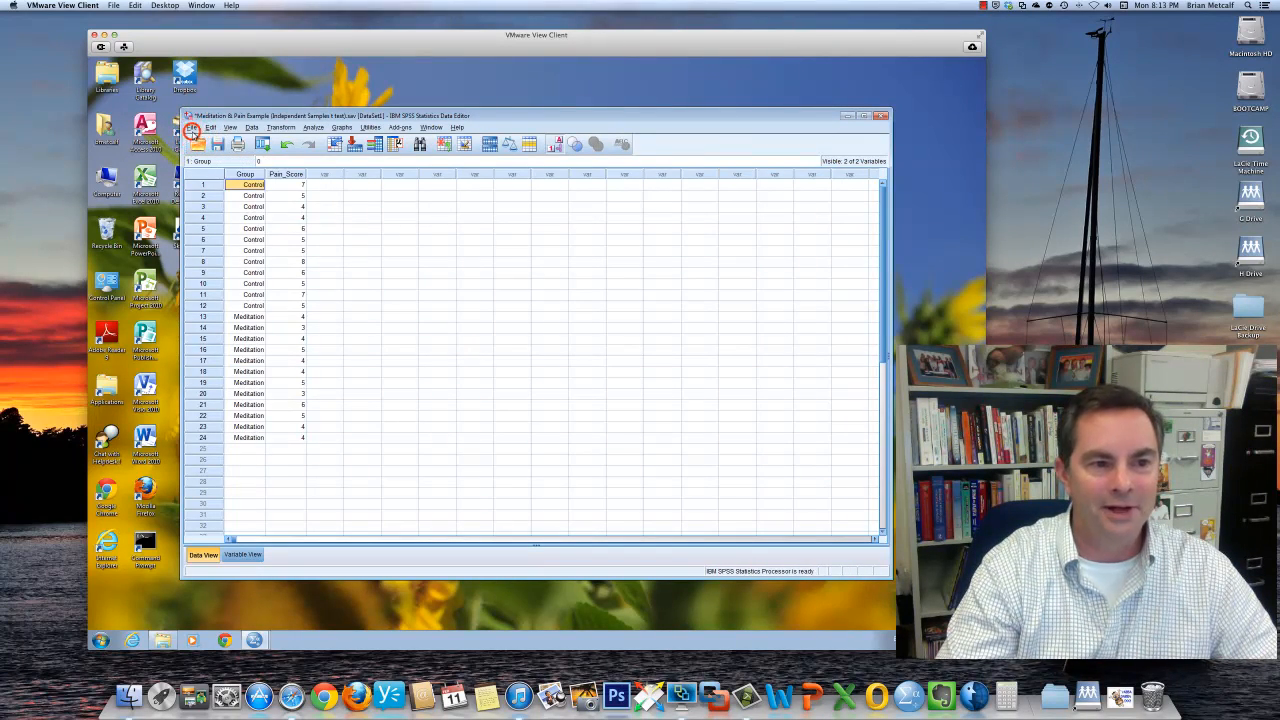
click(191, 127)
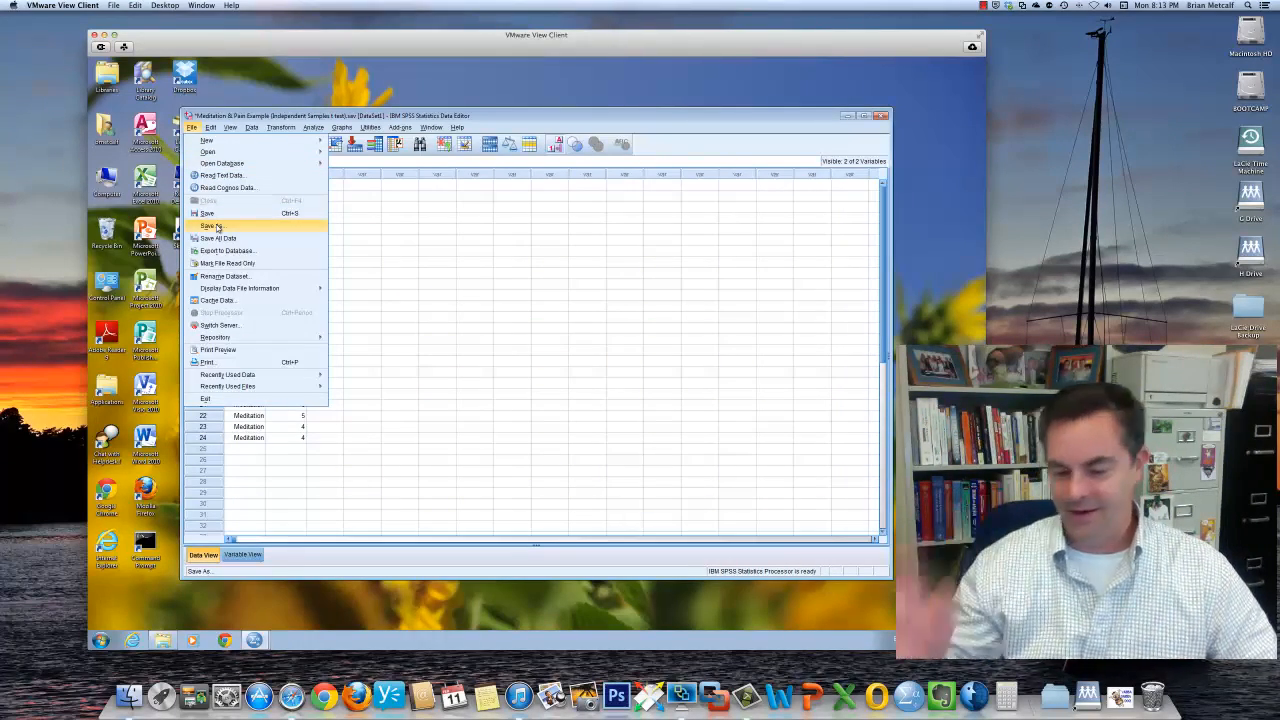
click(523, 128)
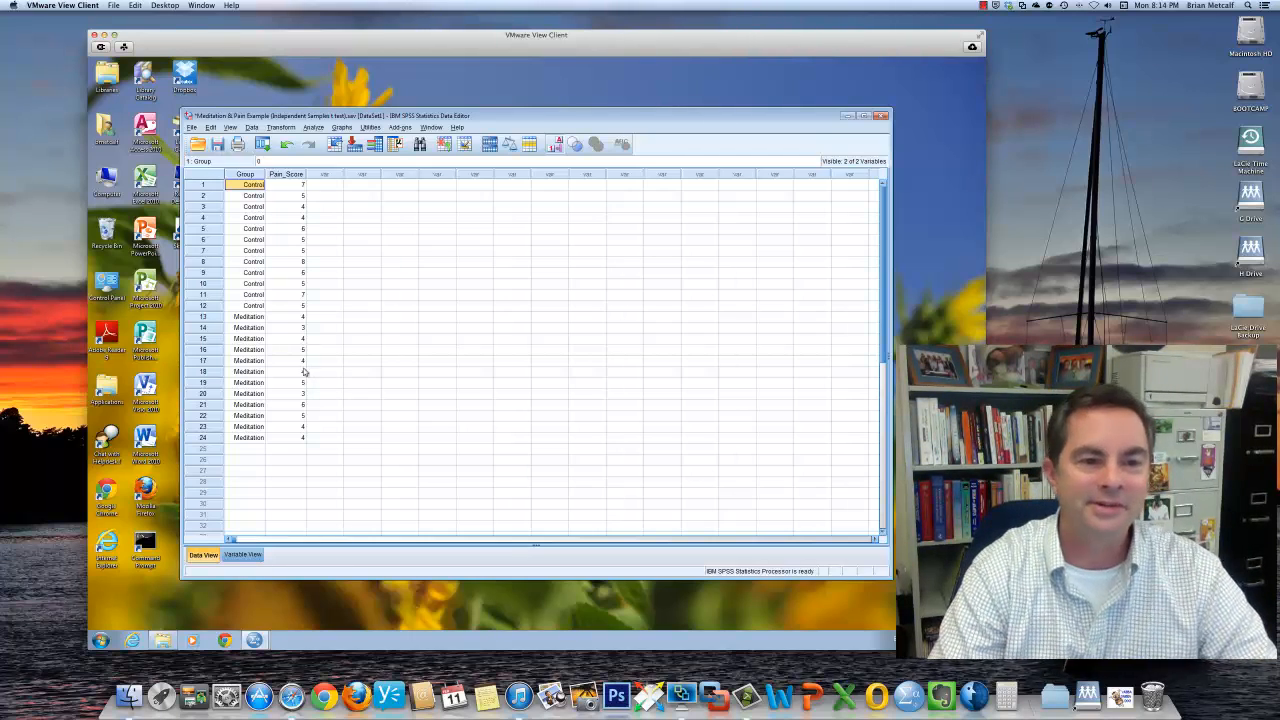
Open the Chart Builder, accepting its measurement-level notice without suppressing it in future, and reposition the dialog lower over the data.
click(342, 128)
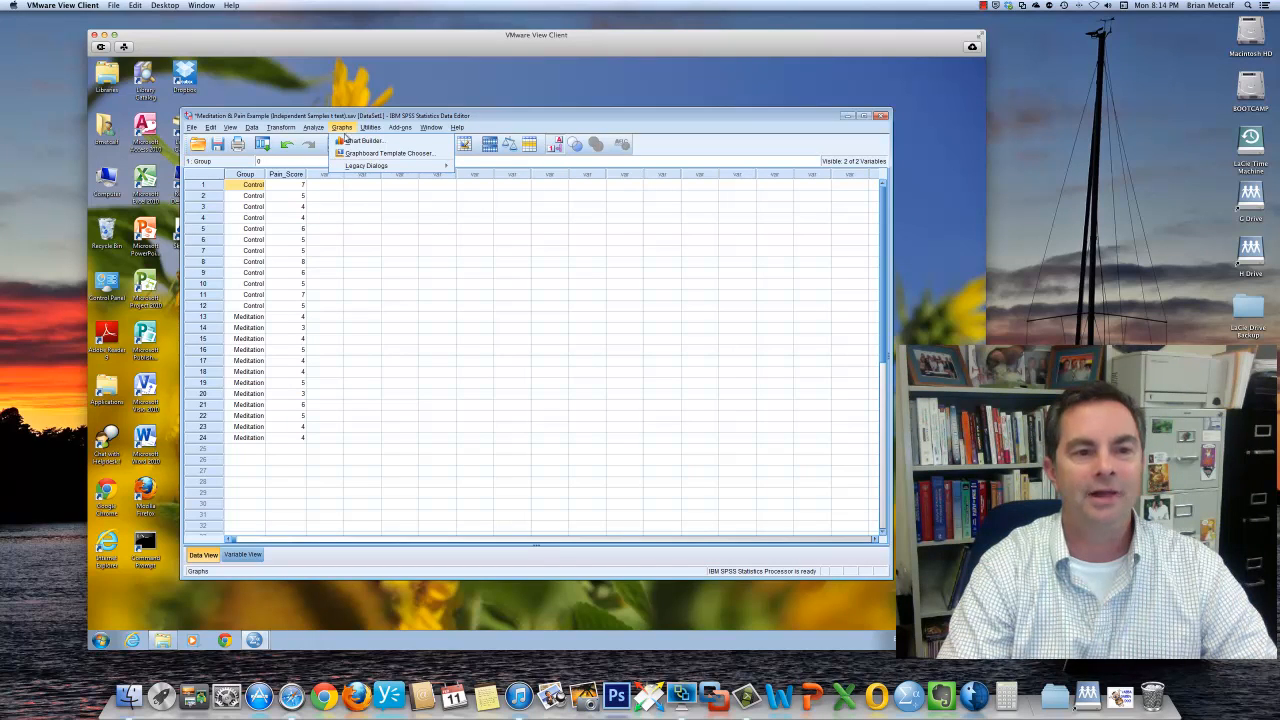
click(359, 141)
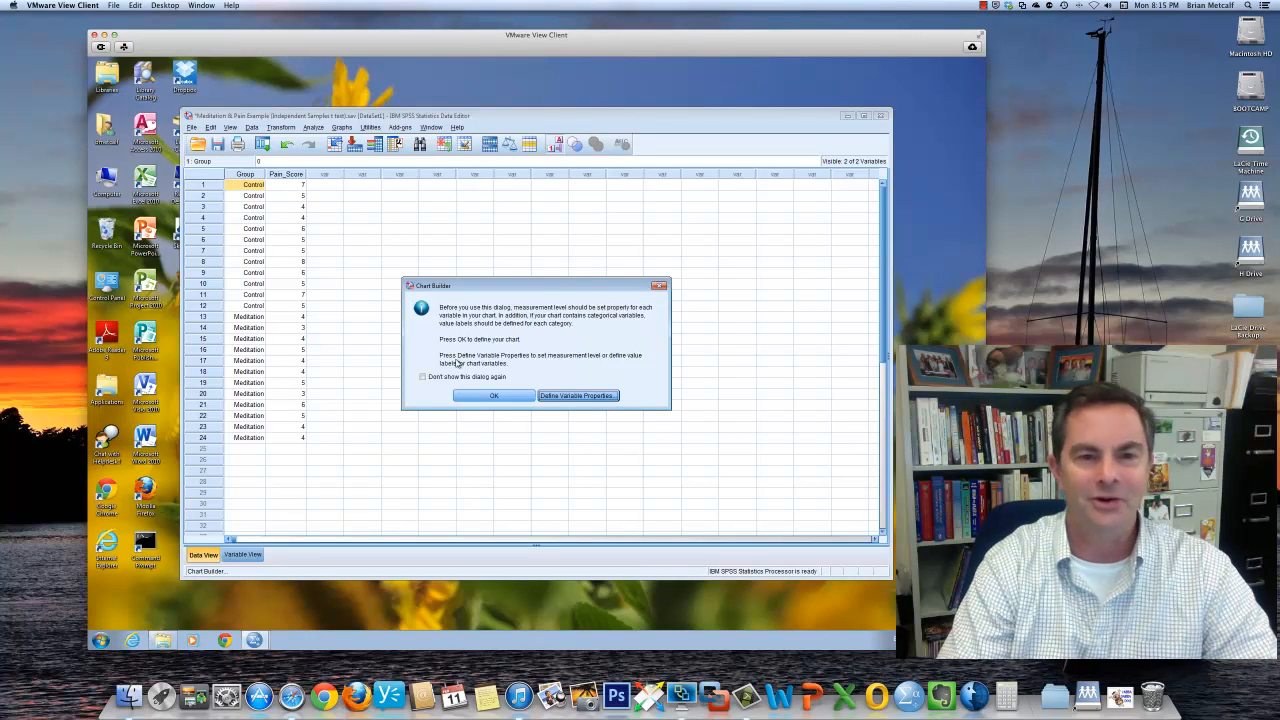
click(423, 377)
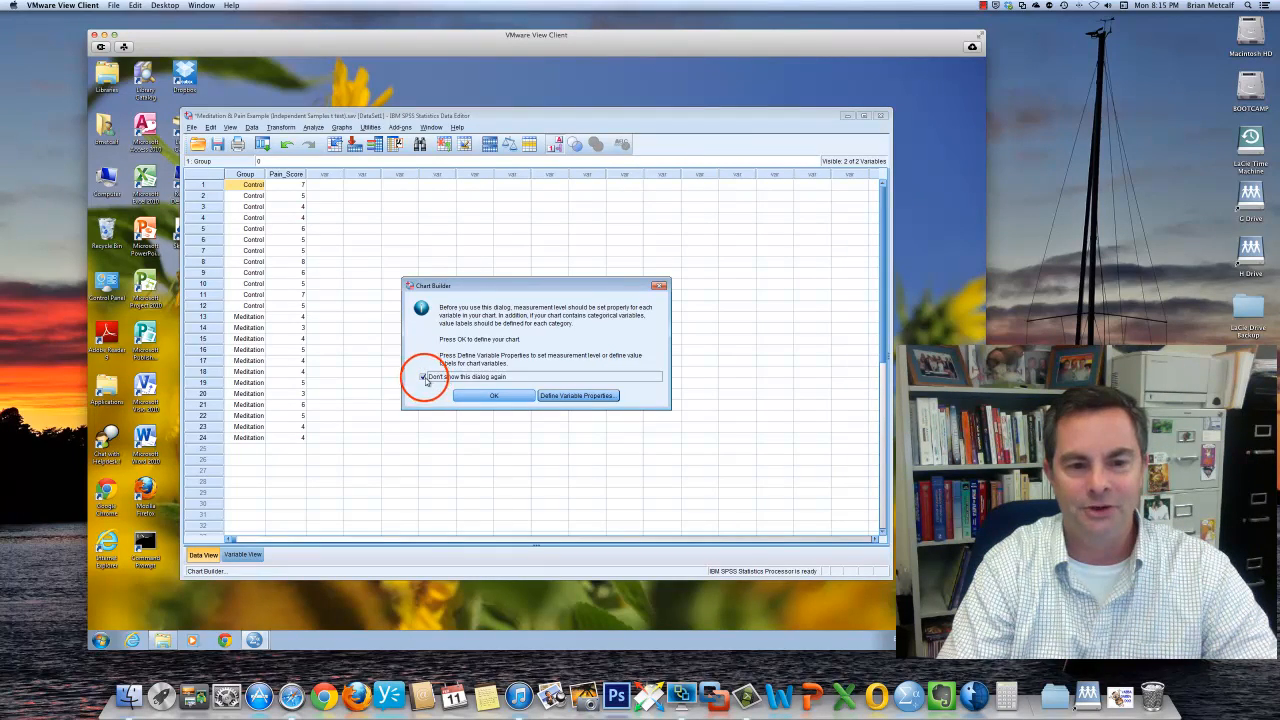
click(423, 377)
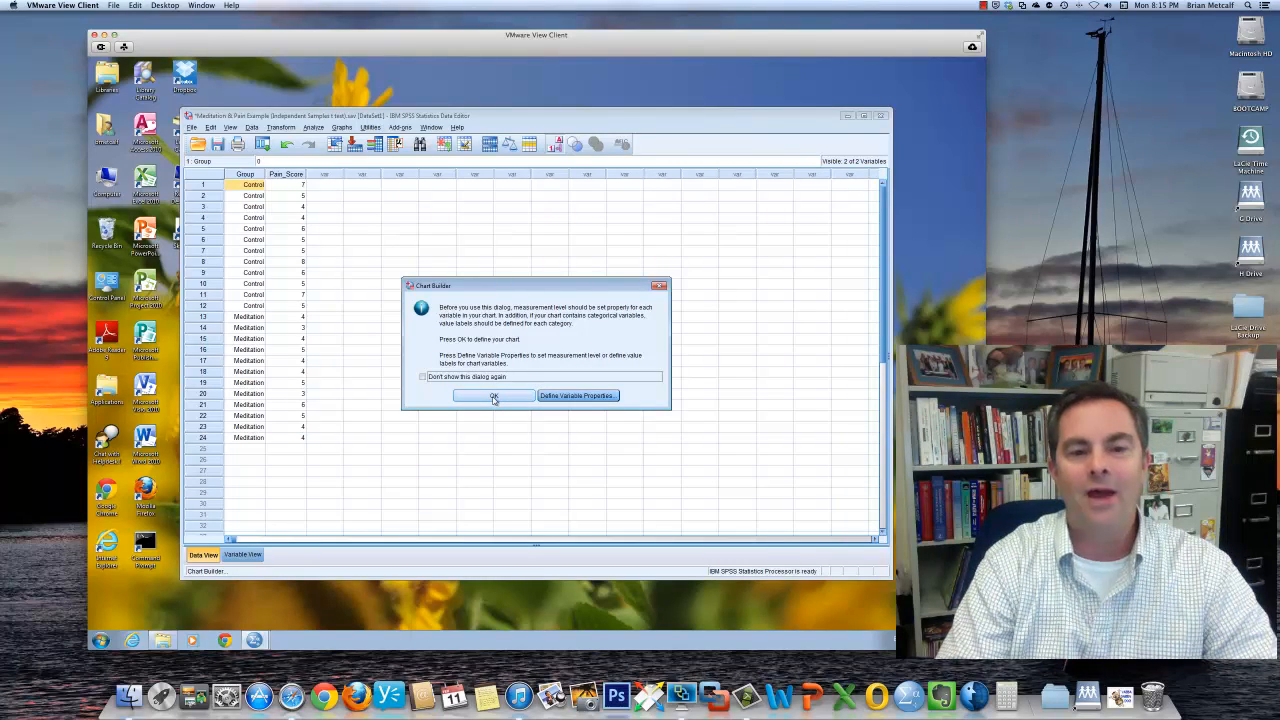
click(493, 397)
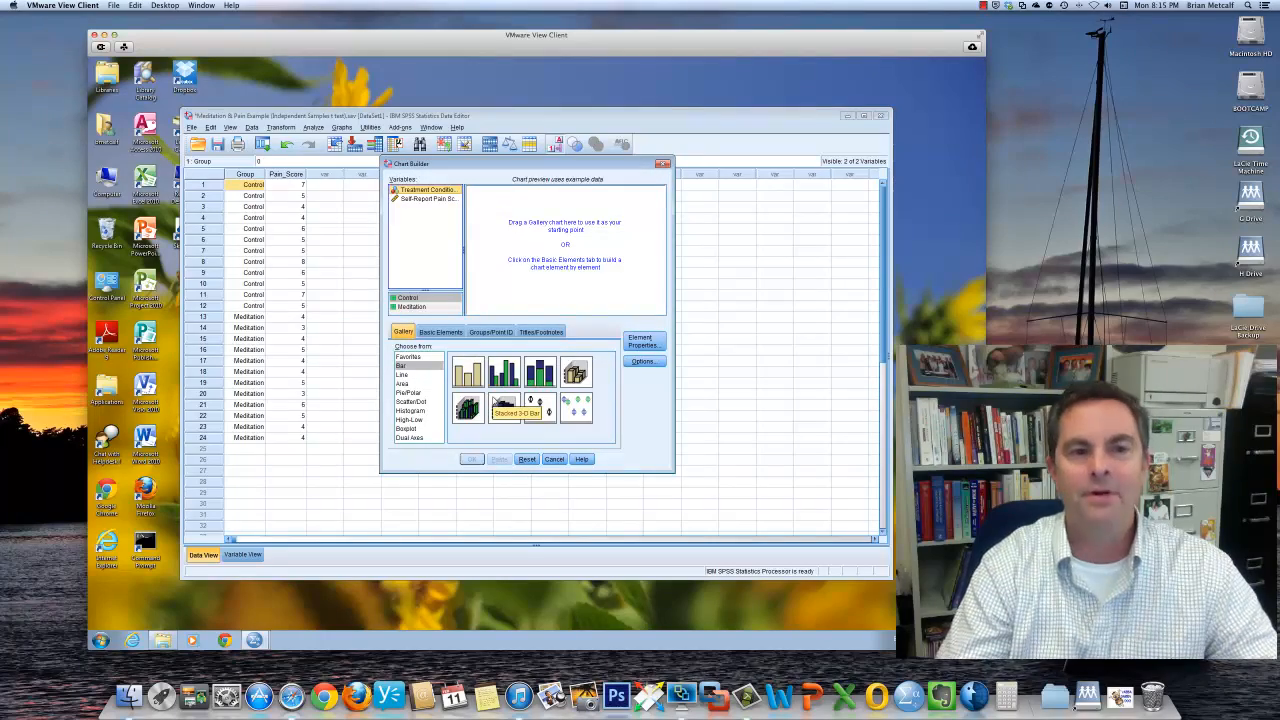
click(587, 168)
drag(587, 168, 582, 203)
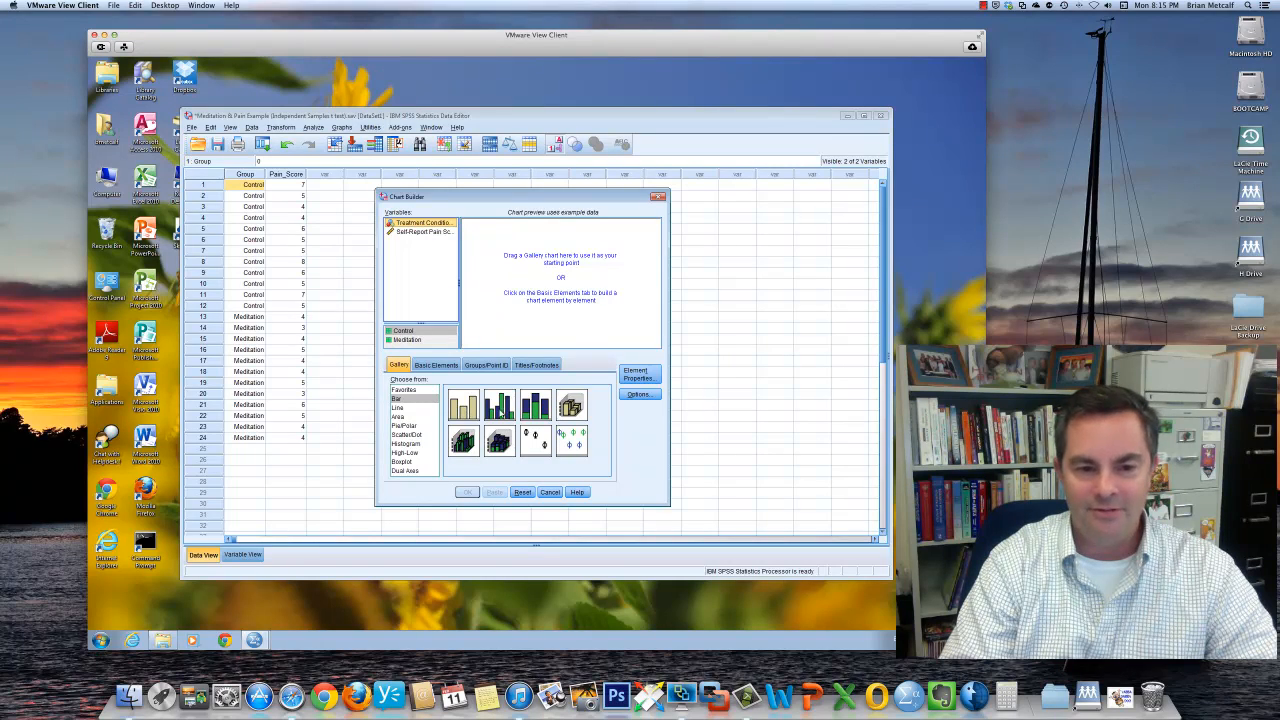
Place the simple bar chart from the Bar gallery on the chart preview canvas.
drag(470, 414, 465, 412)
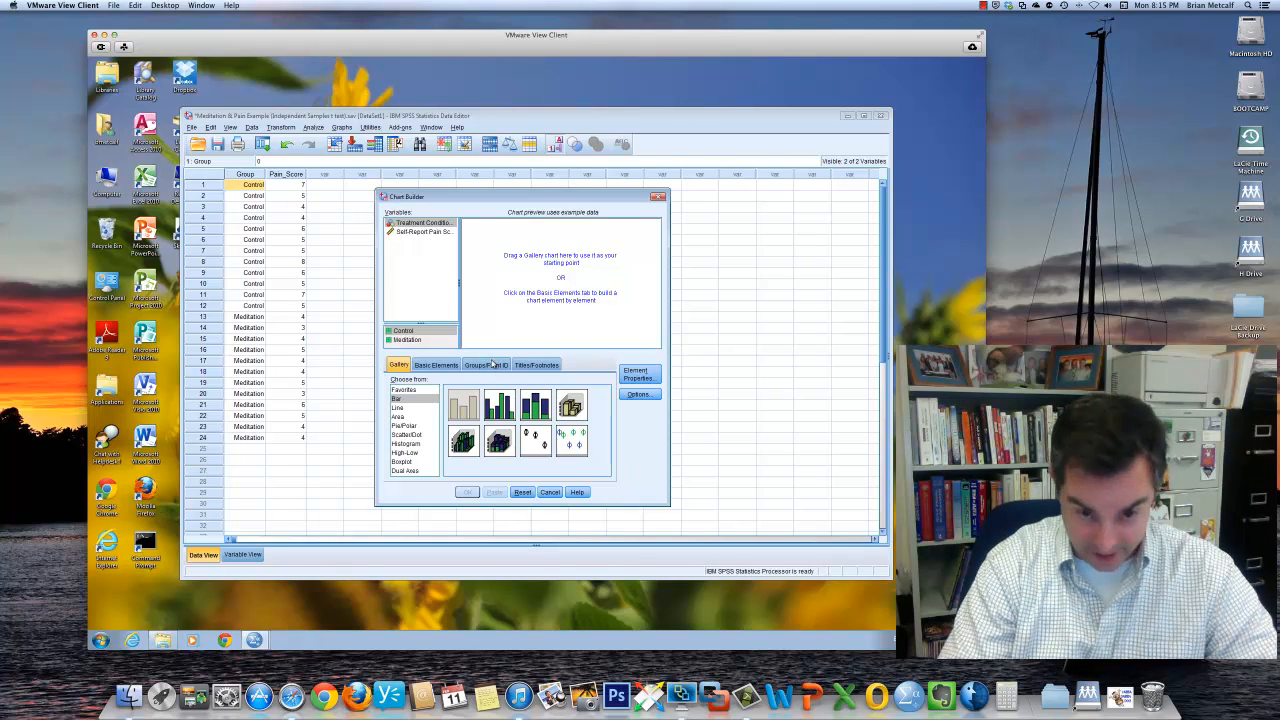
click(466, 405)
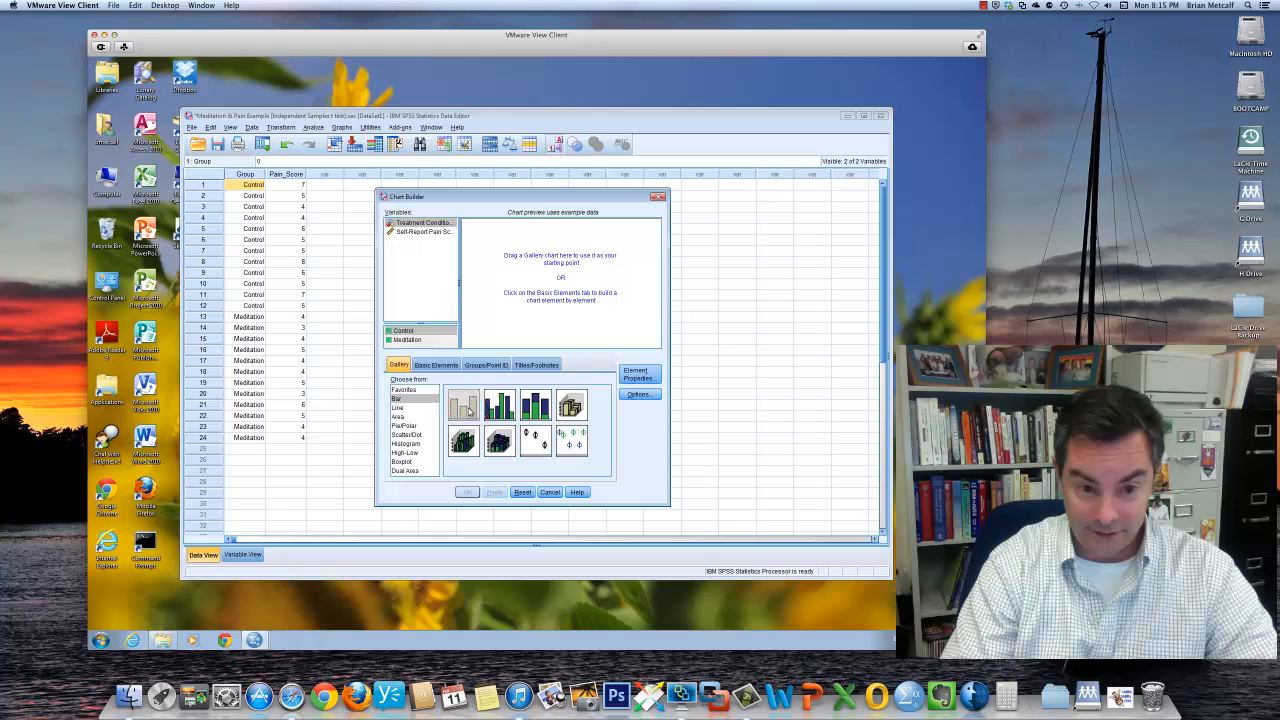
drag(466, 405, 534, 301)
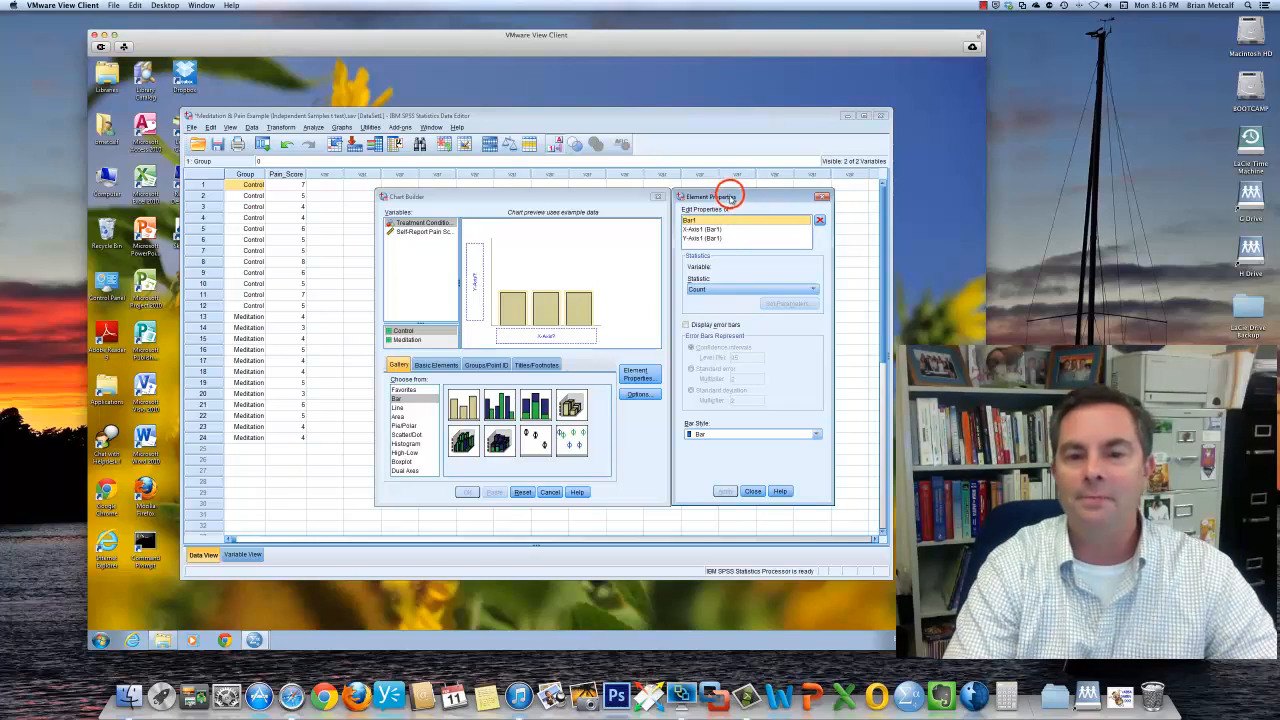
mouse_move(730, 197)
mouse_down()
mouse_move(689, 219)
mouse_move(345, 188)
mouse_move(400, 140)
mouse_move(505, 202)
mouse_move(738, 217)
mouse_move(731, 198)
mouse_up()
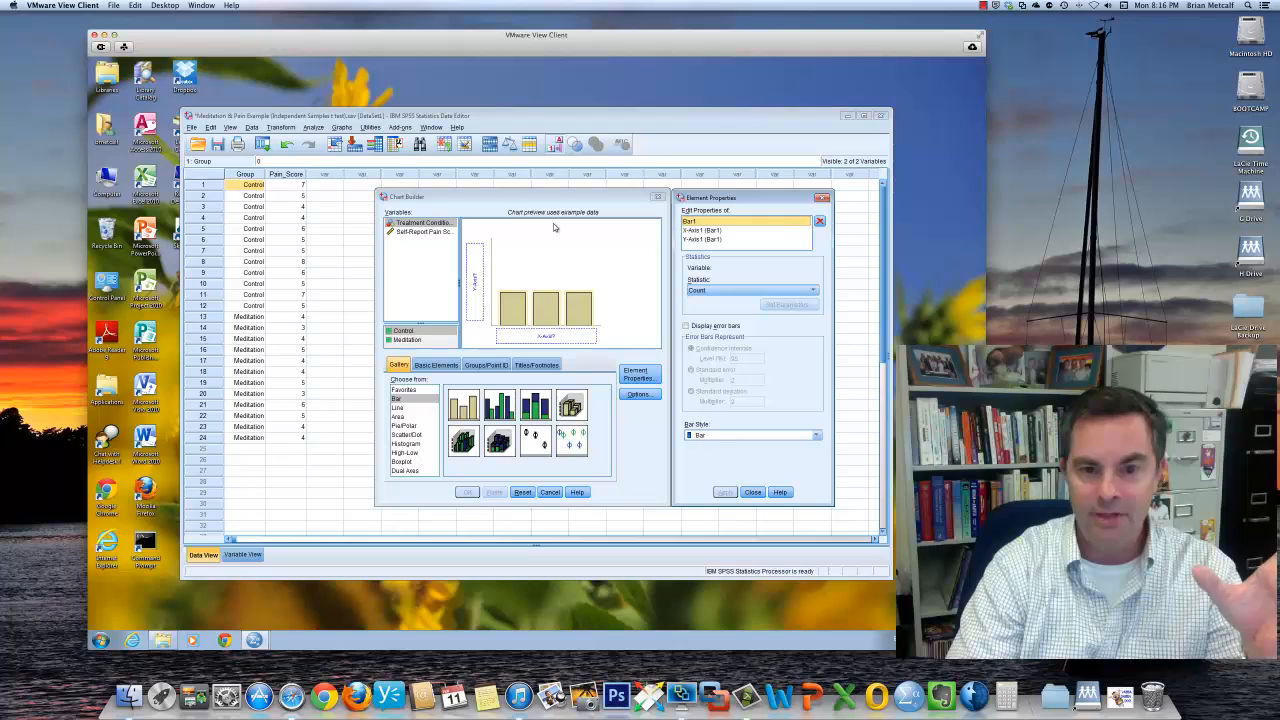
Close the bar chart's Element Properties window and bring it back beside the Chart Builder.
click(820, 198)
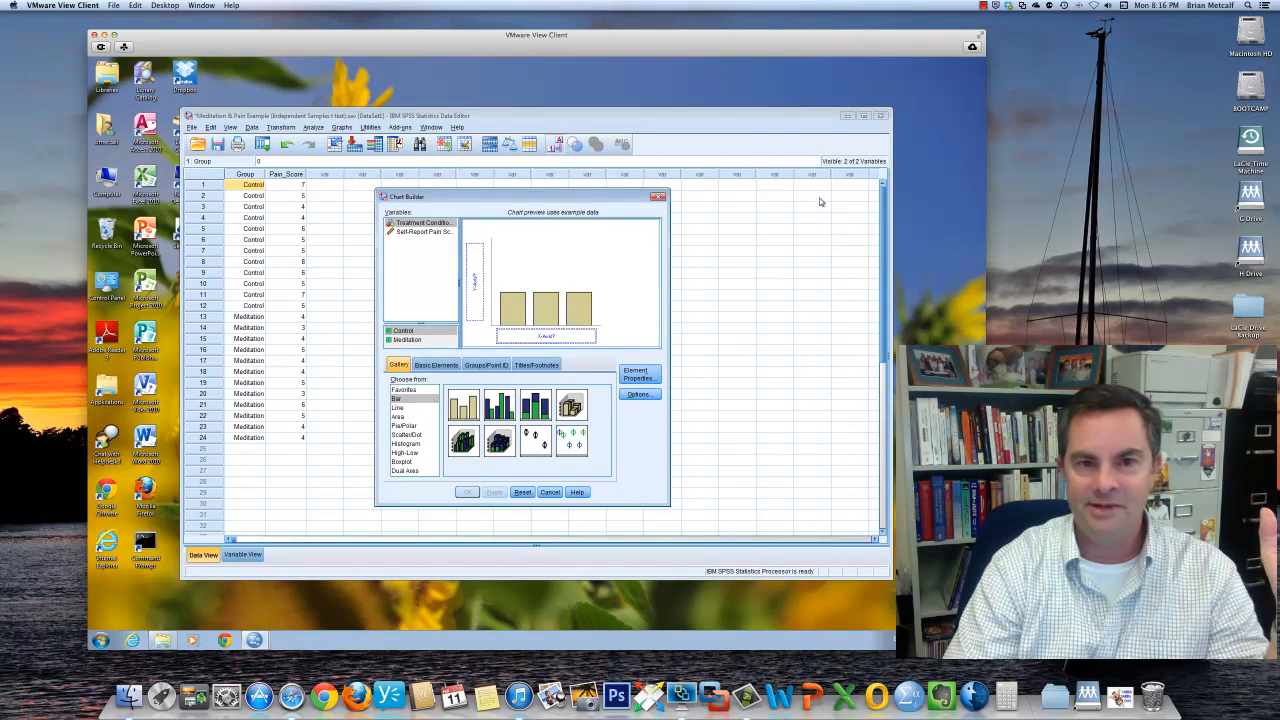
click(638, 376)
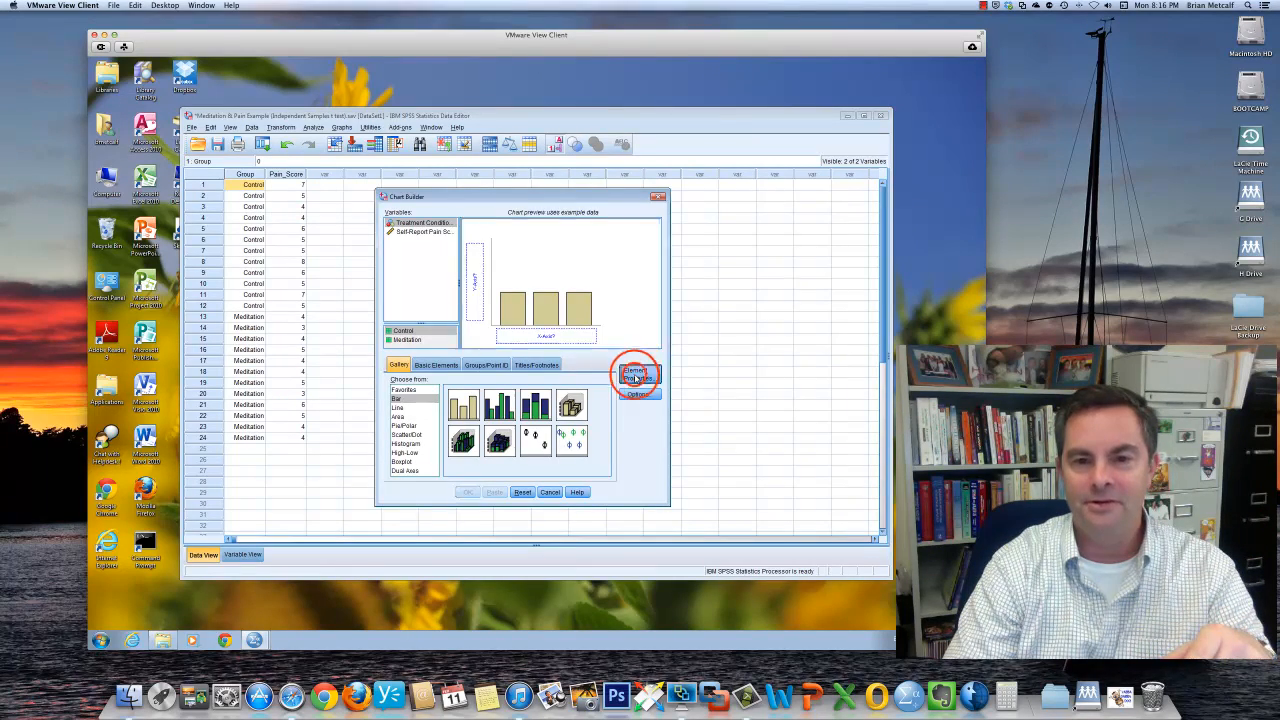
click(635, 376)
click(635, 376)
click(635, 375)
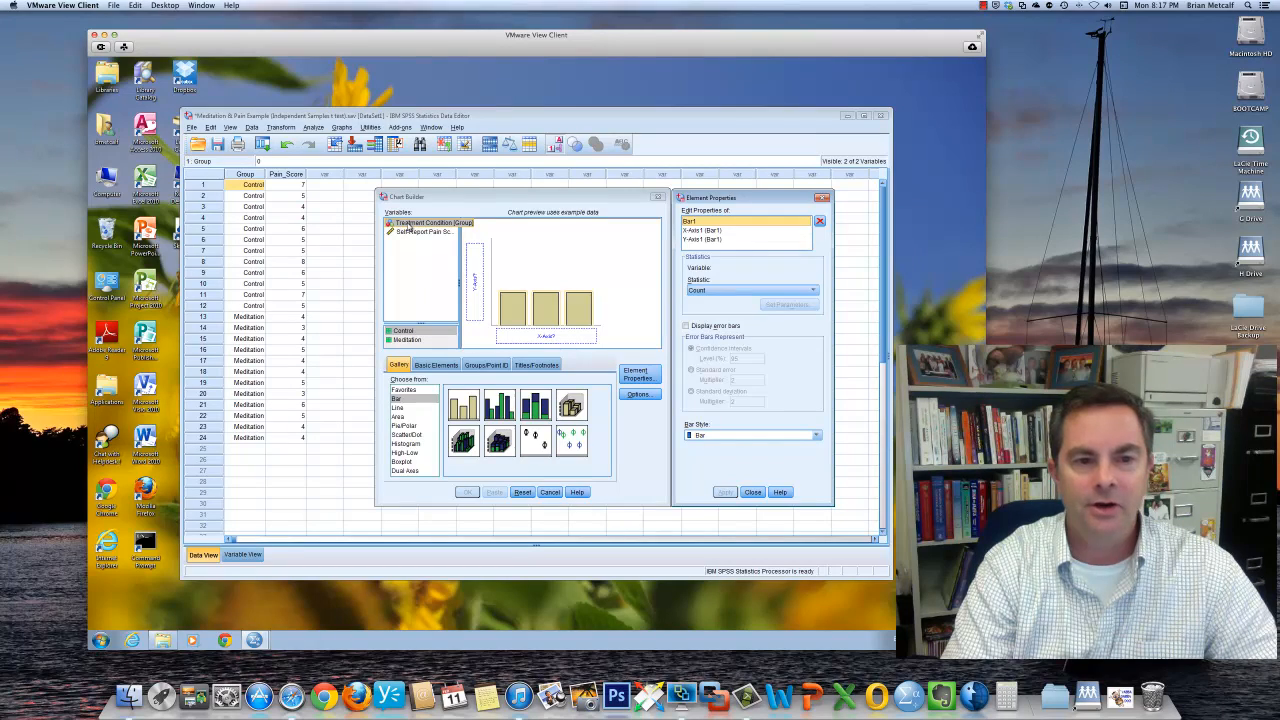
Assign Treatment Condition to the bar chart's x-axis and Self-Report Pain Score to its y-axis.
drag(409, 227, 559, 336)
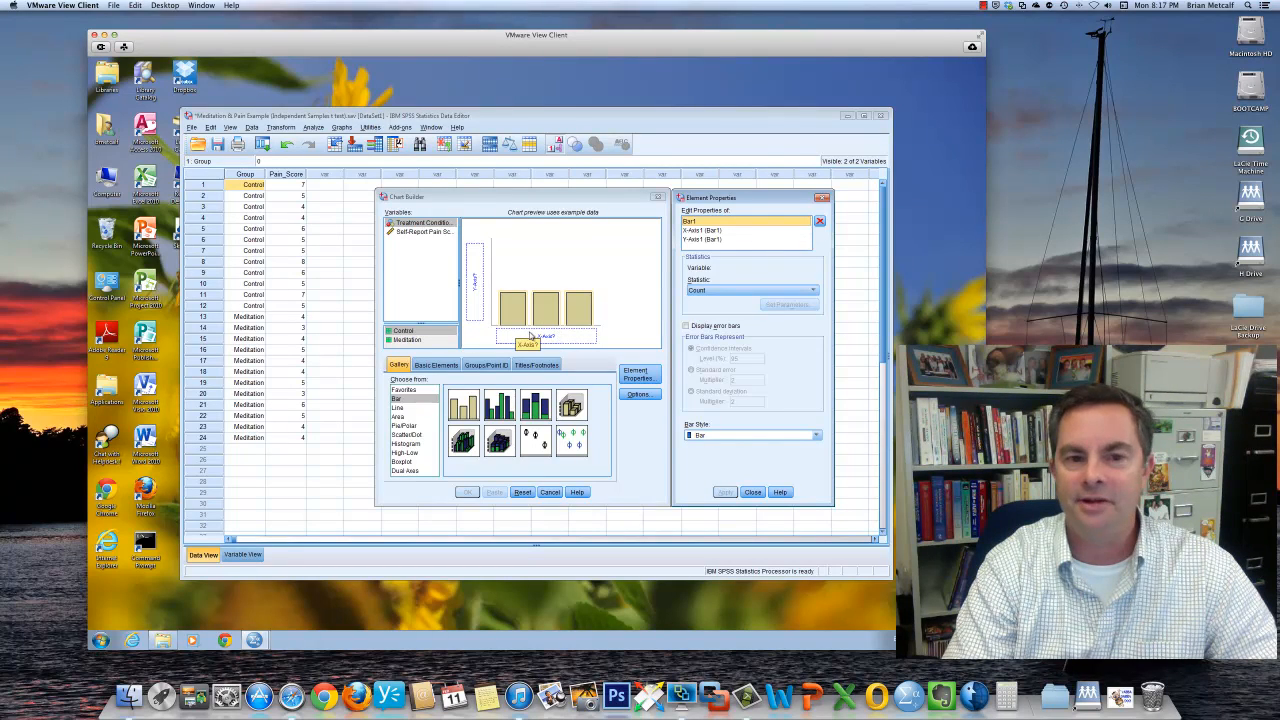
click(412, 222)
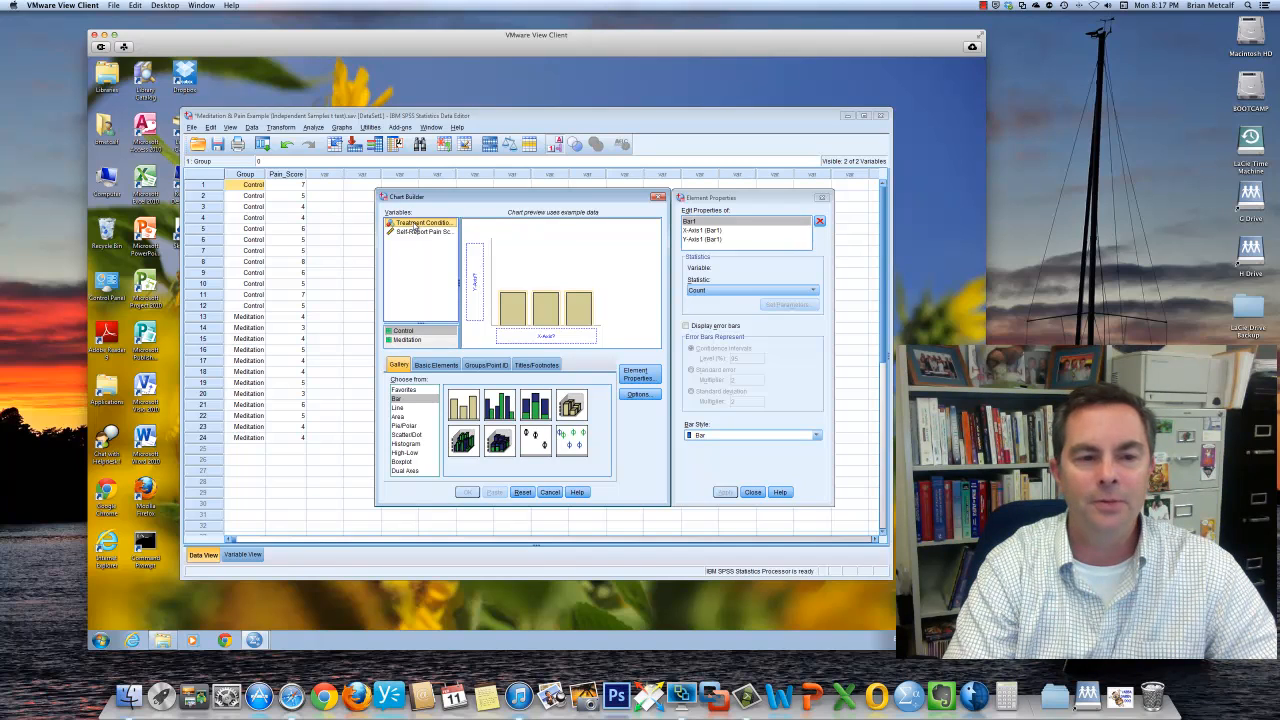
click(412, 225)
click(412, 225)
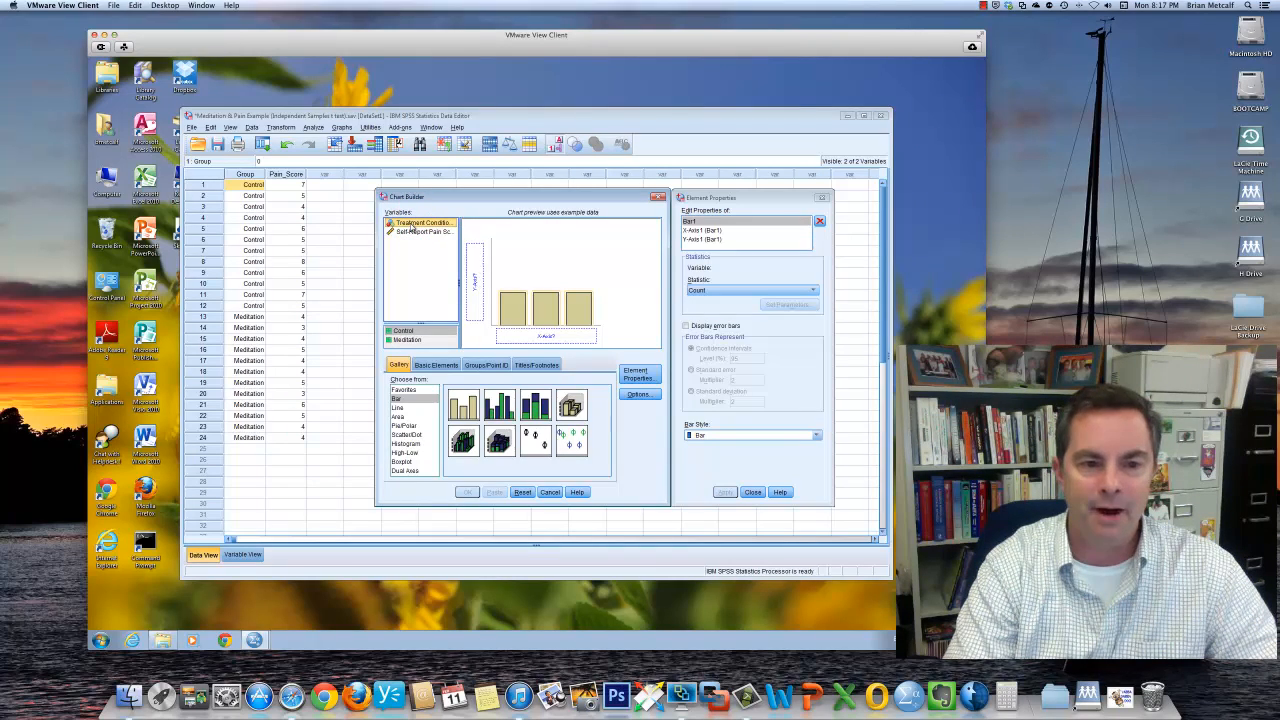
drag(410, 228, 512, 337)
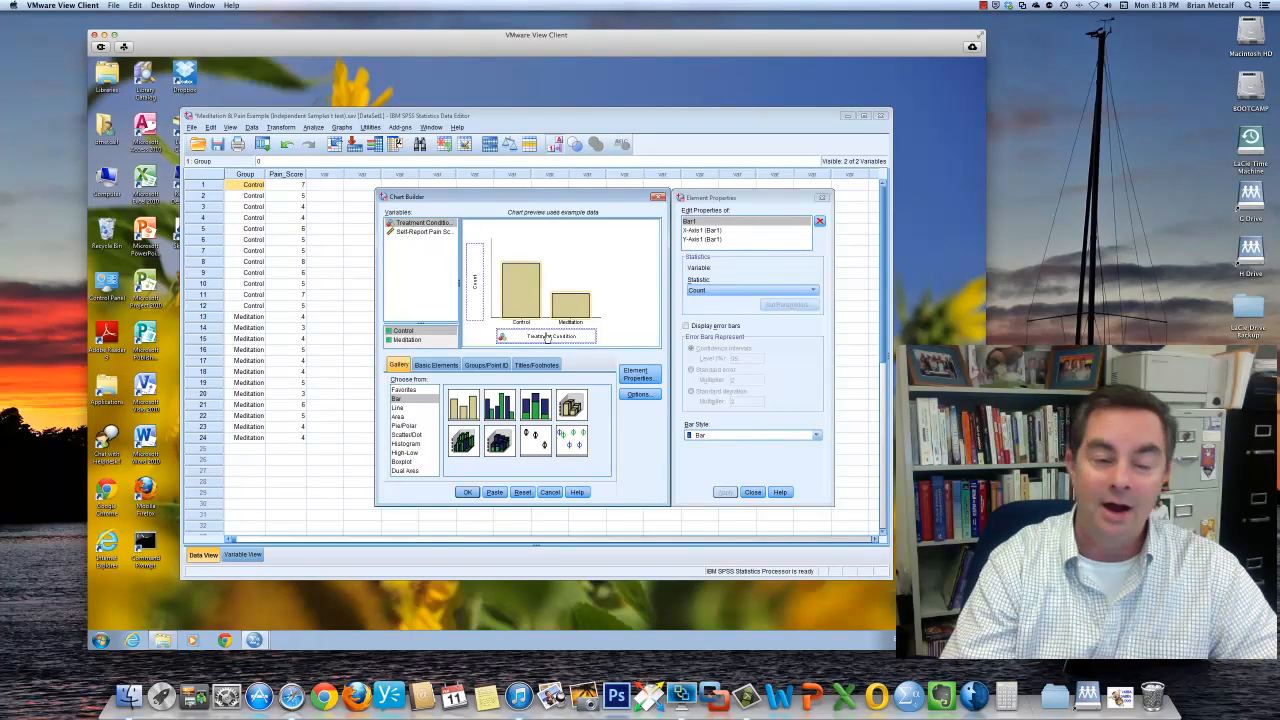
click(412, 232)
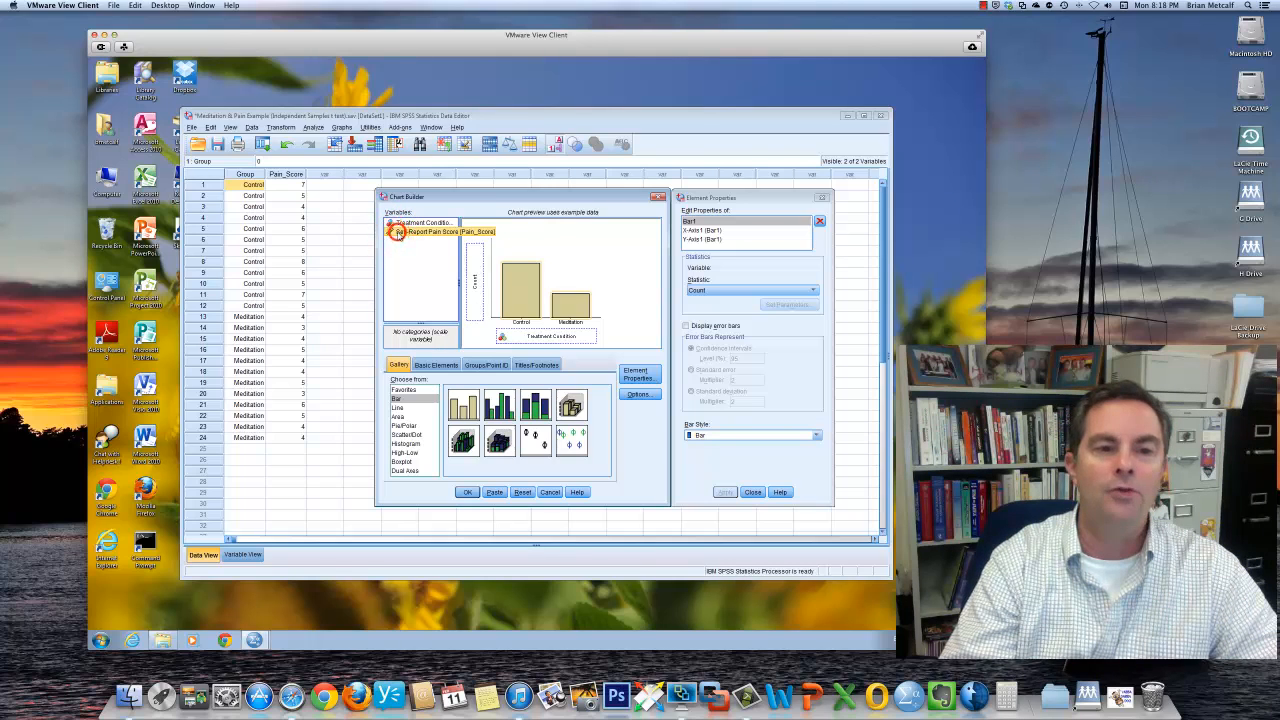
drag(398, 235, 474, 262)
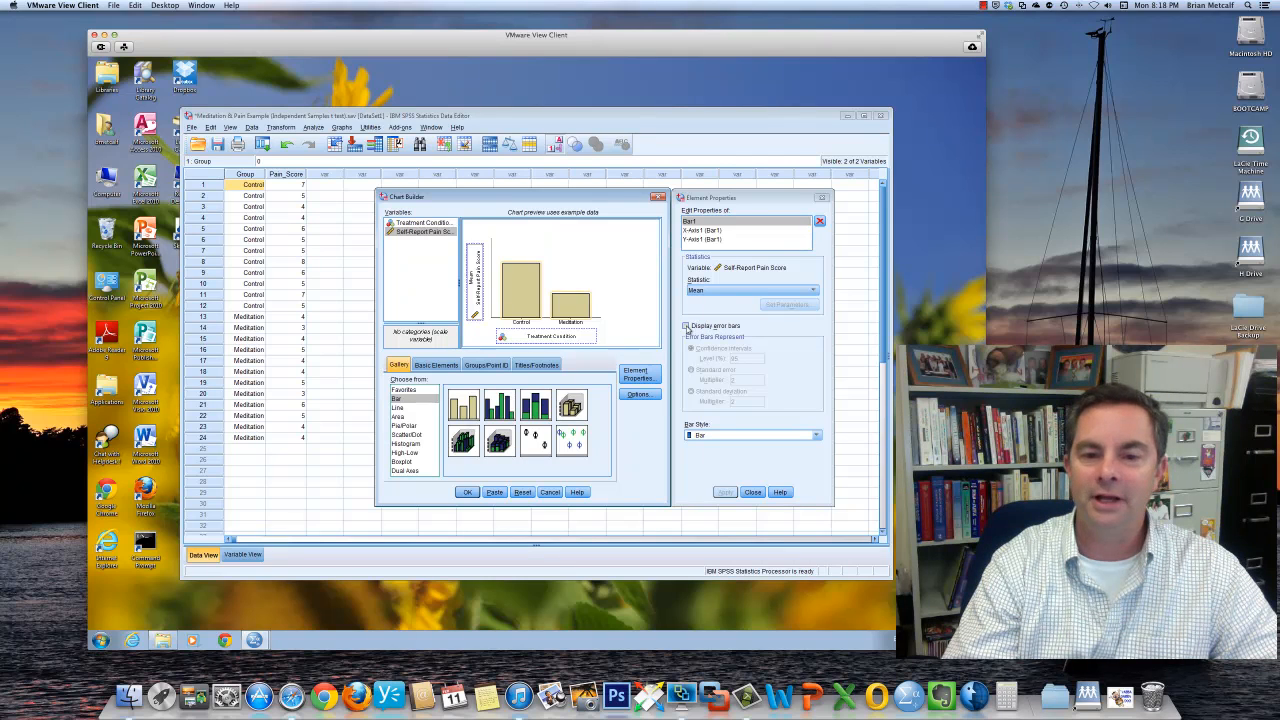
Enable error bars for Bar1 as 95% confidence intervals and apply the change to the chart.
click(686, 326)
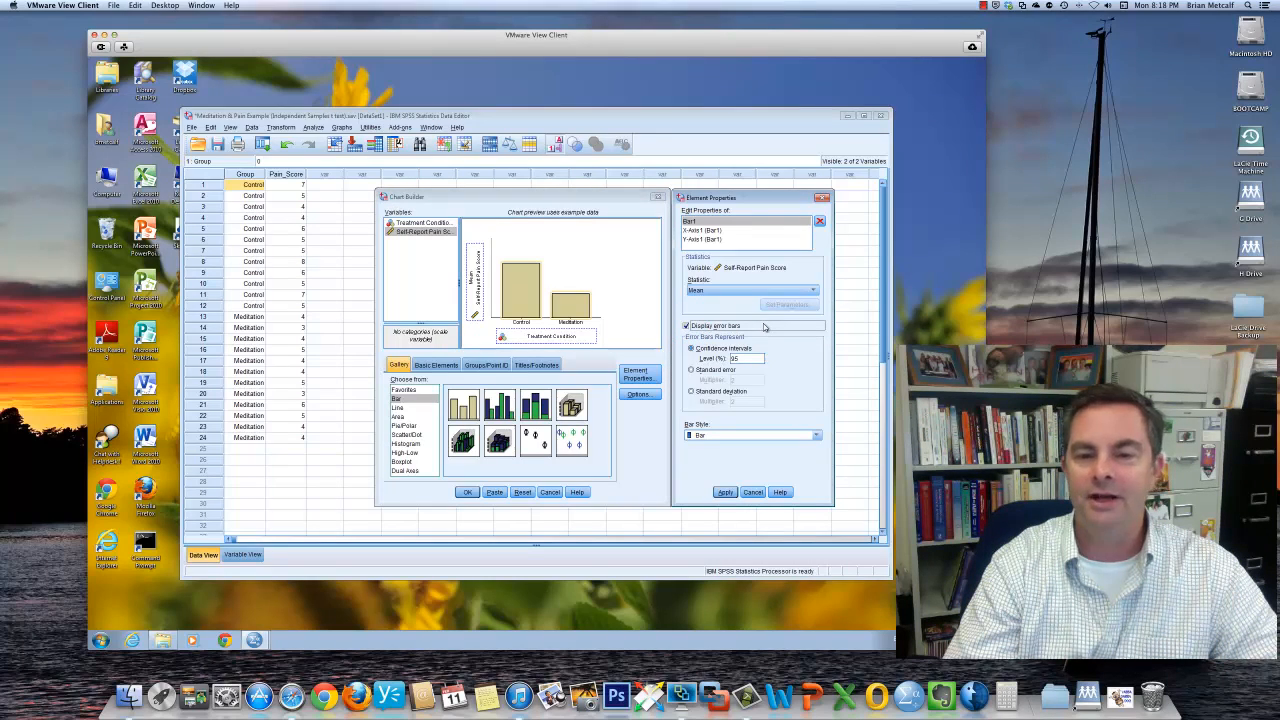
click(686, 326)
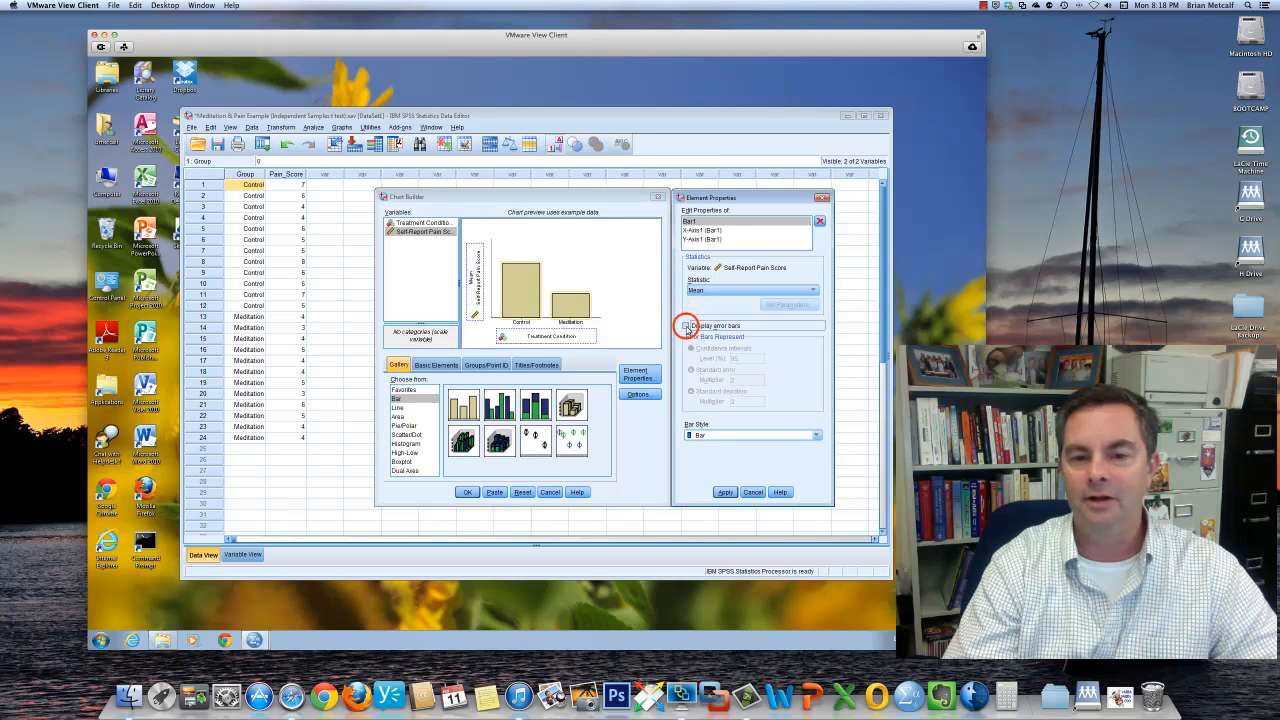
click(686, 326)
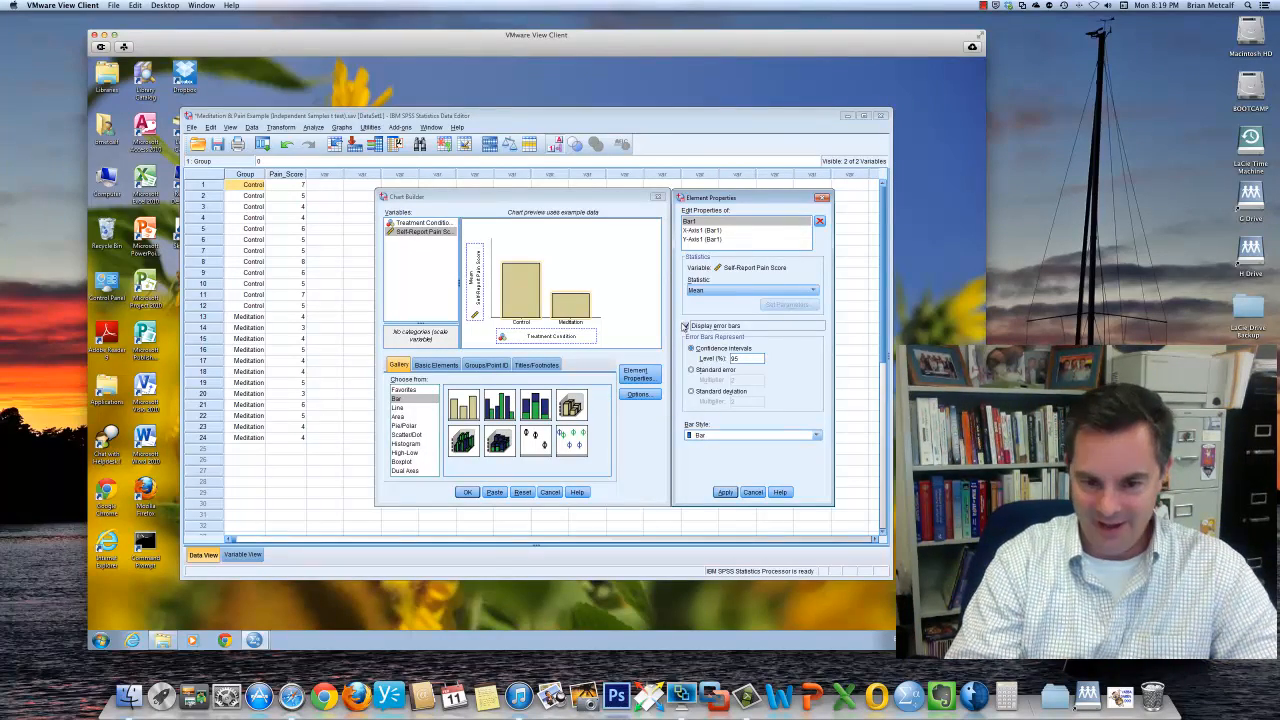
click(685, 326)
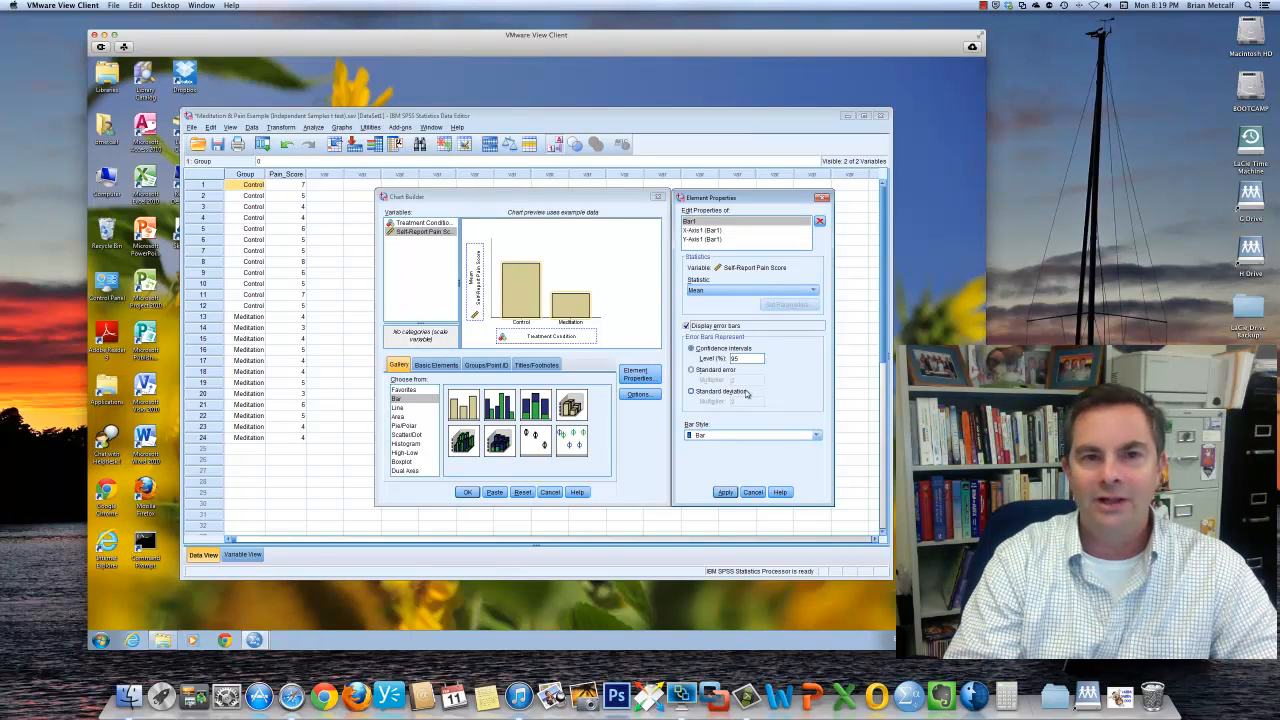
click(726, 493)
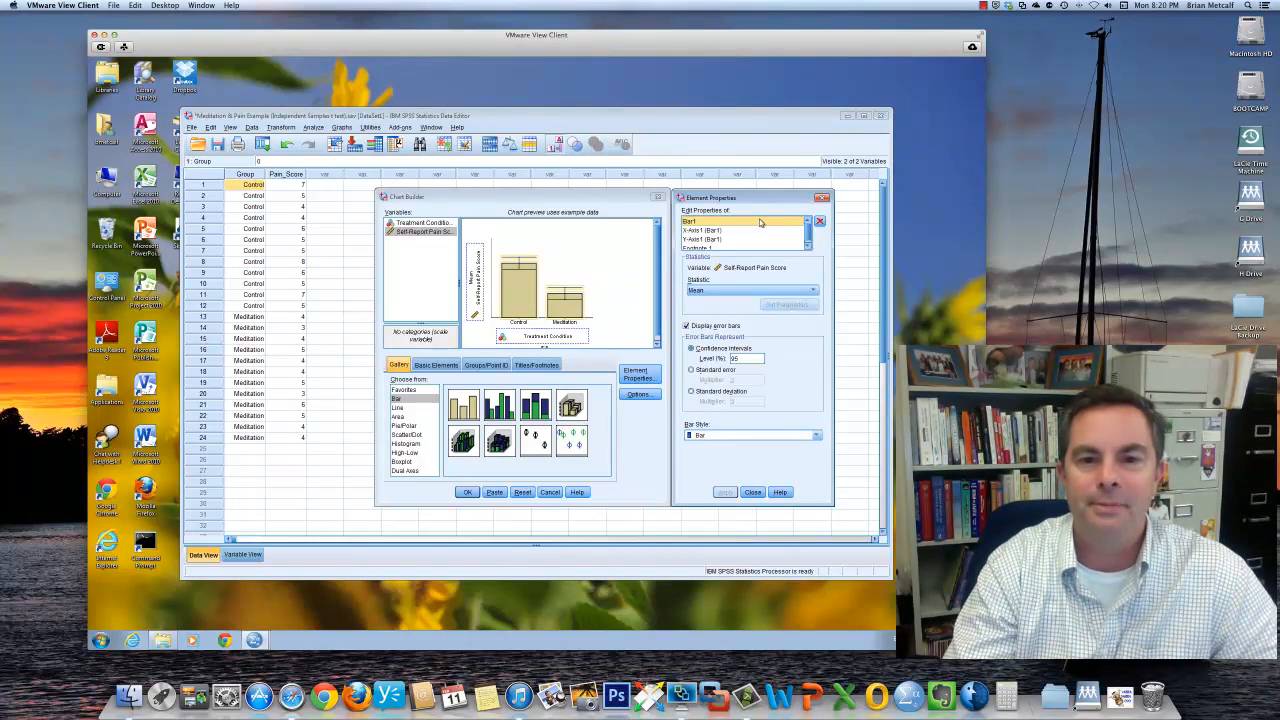
key(ctrl+Up)
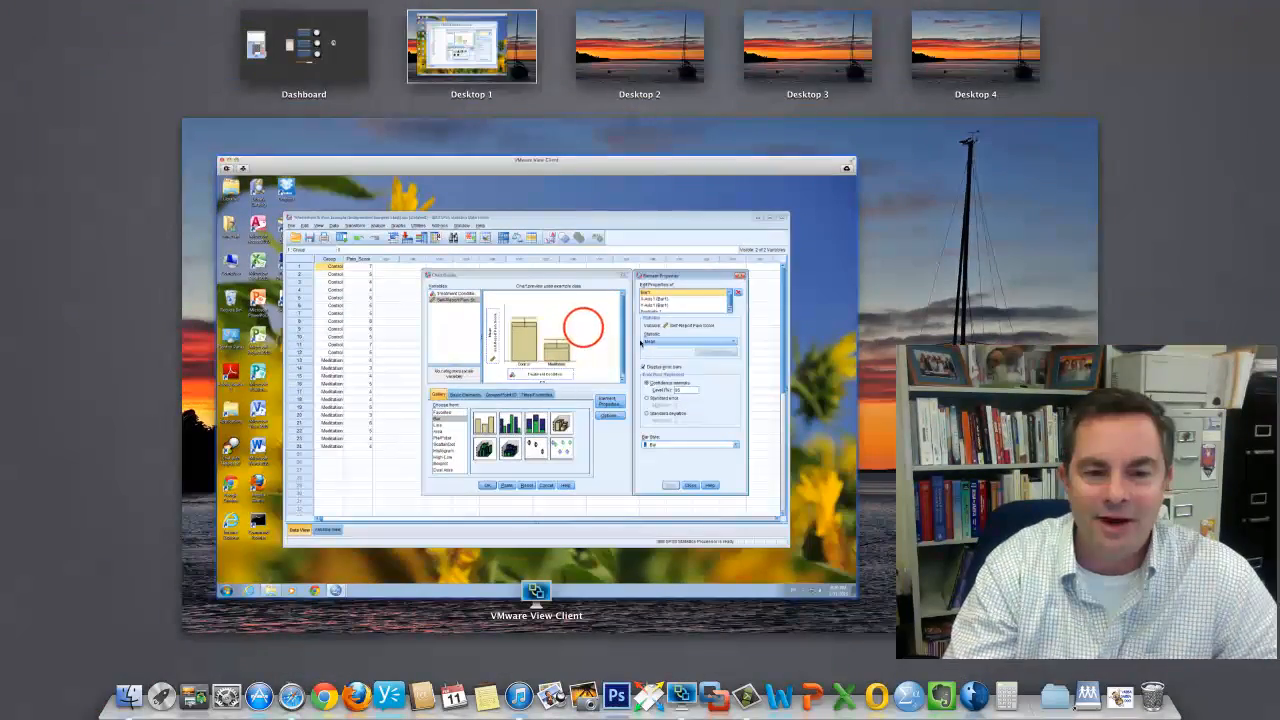
click(583, 328)
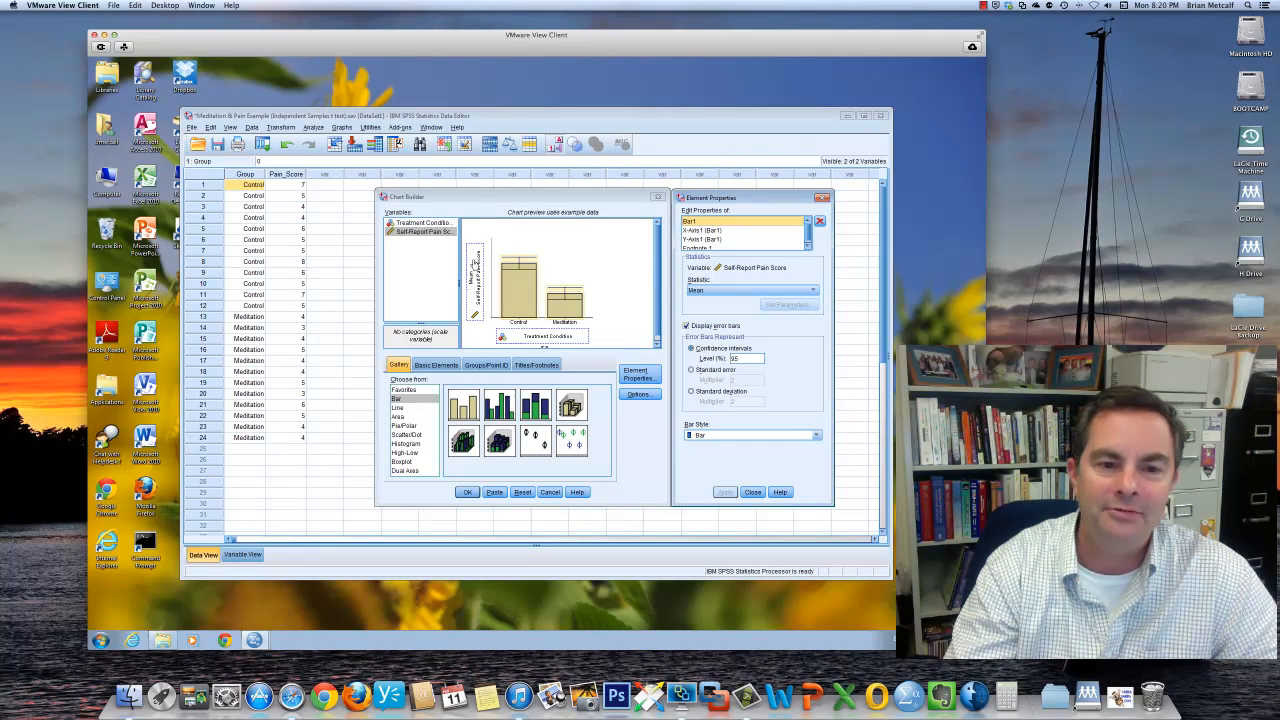
Review the x-axis and y-axis properties, including the wording of the y-axis label.
click(697, 231)
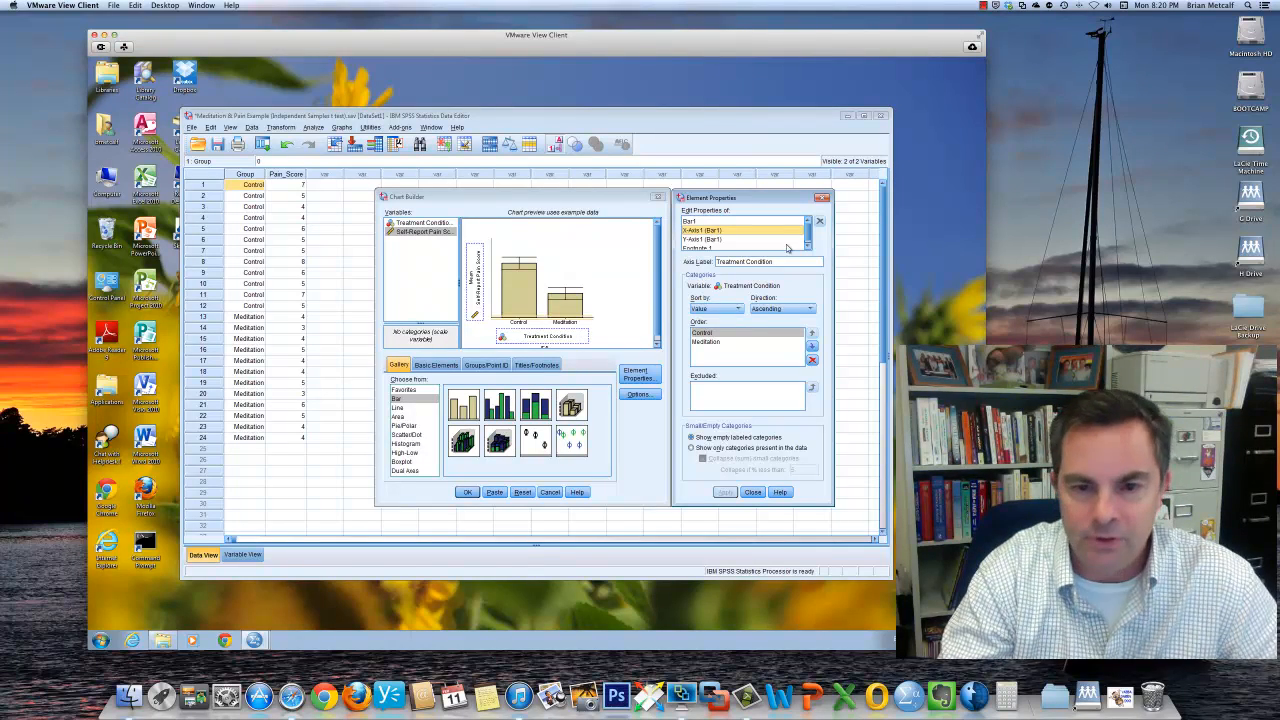
click(699, 240)
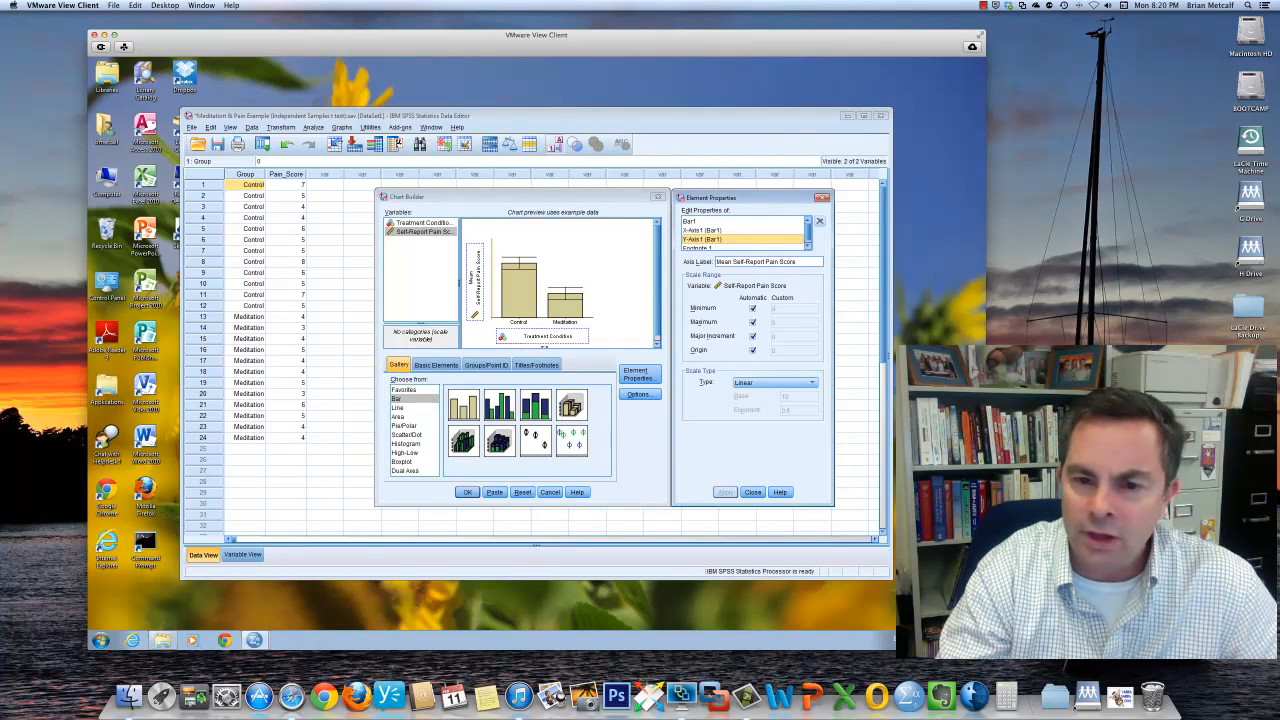
drag(796, 261, 732, 262)
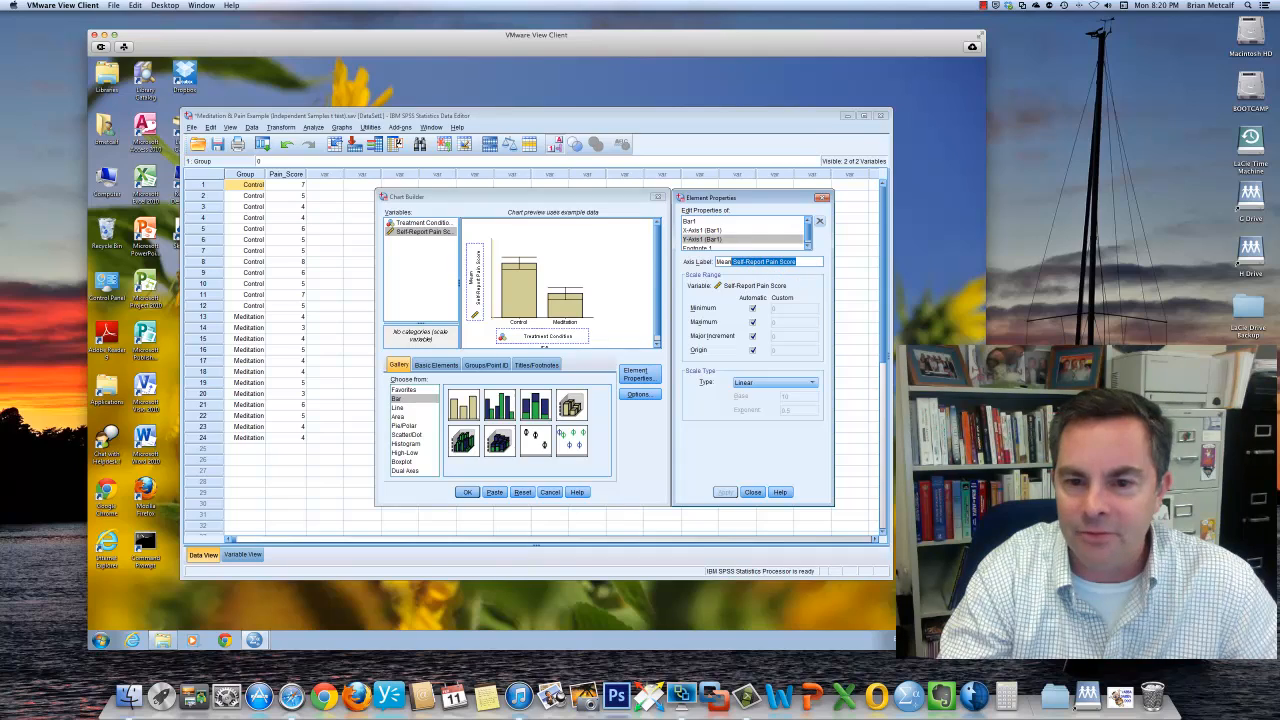
click(727, 263)
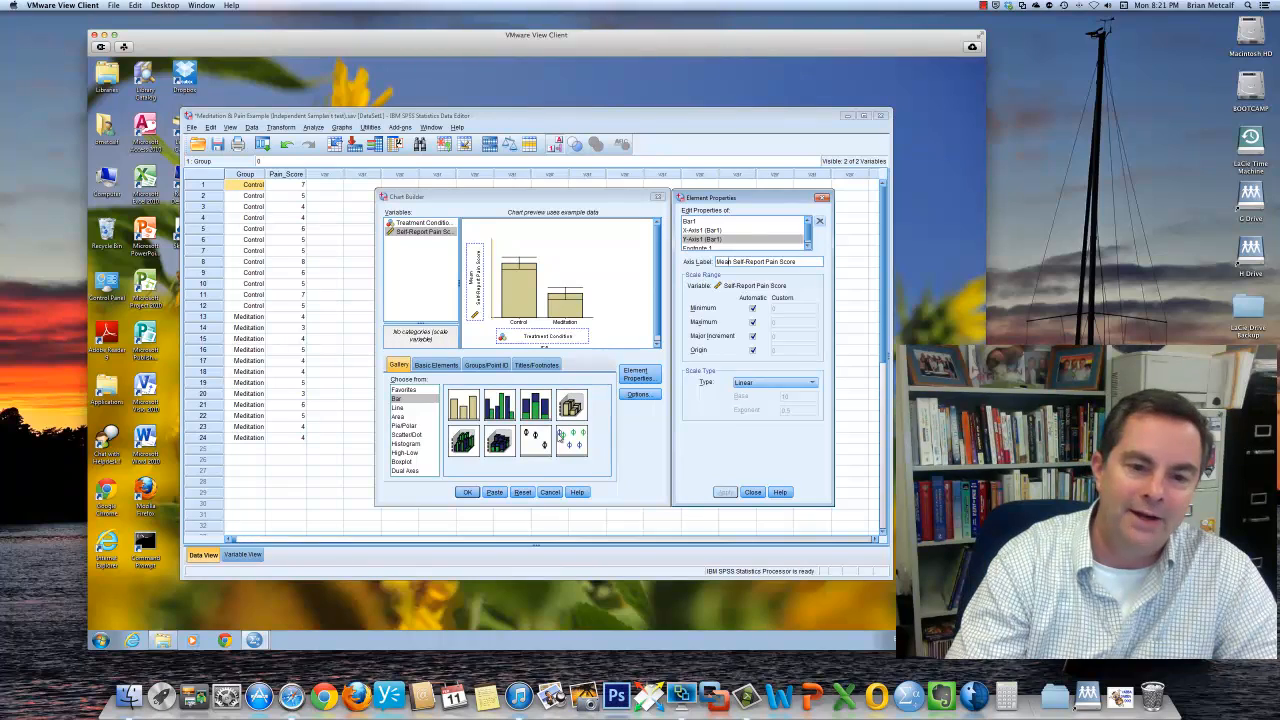
Generate the bar chart from the Chart Builder, then reposition and enlarge the output viewer window to show the whole graph.
click(466, 492)
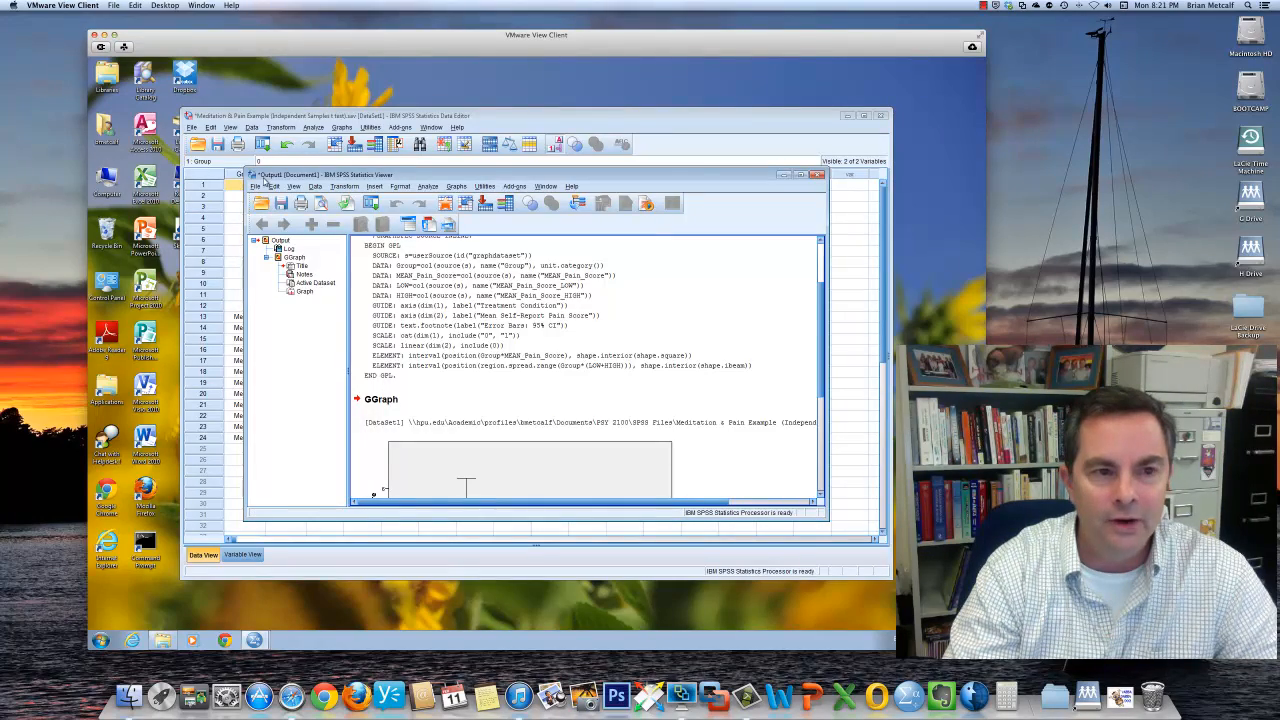
click(351, 175)
drag(351, 175, 378, 201)
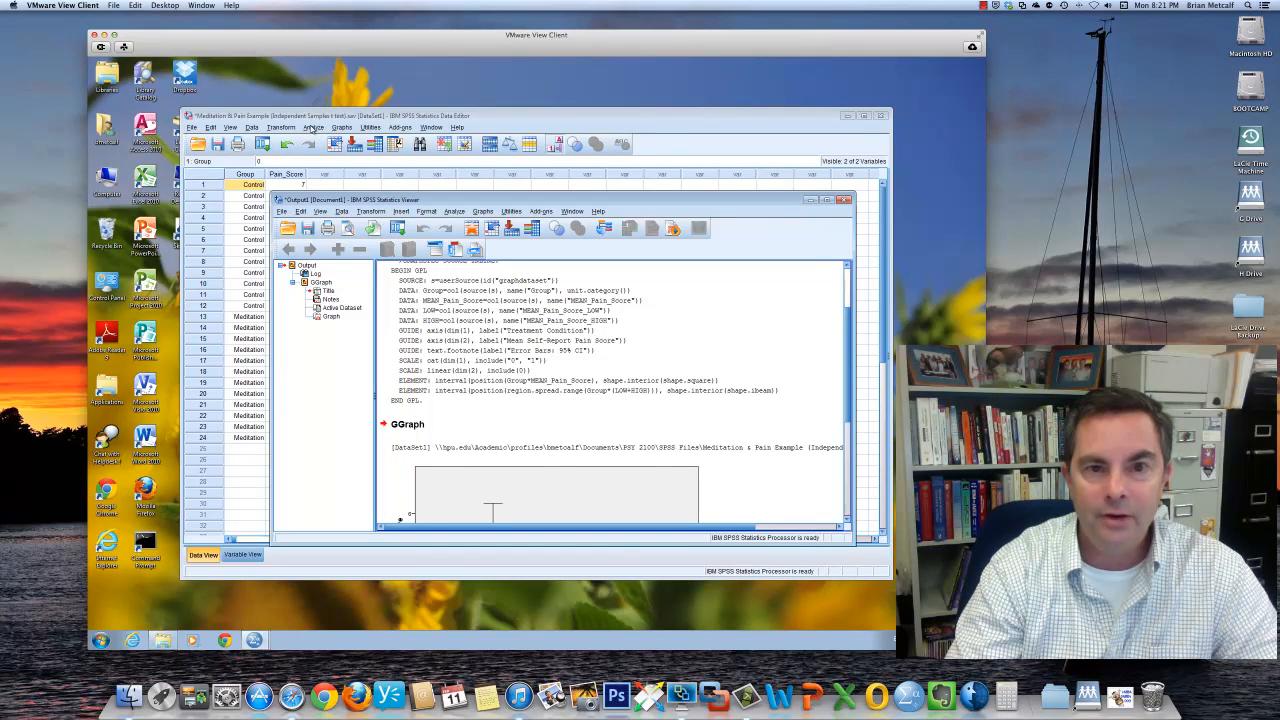
drag(443, 198, 309, 99)
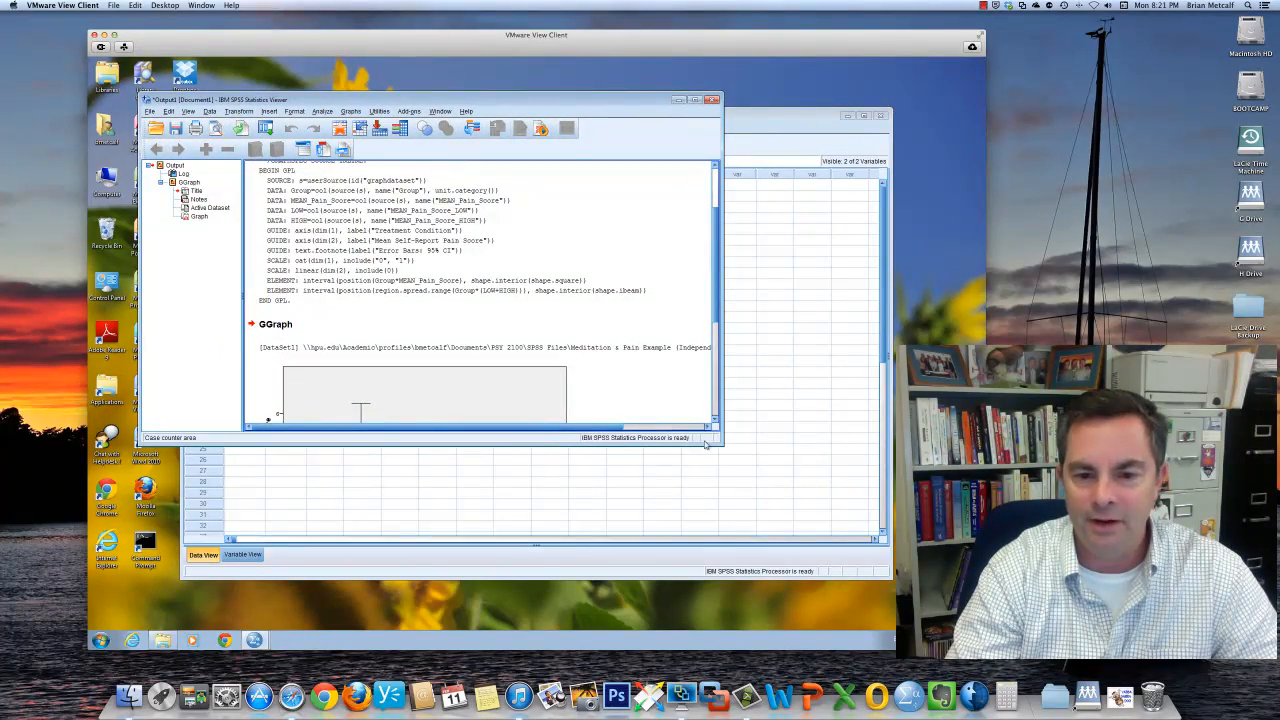
drag(718, 442, 920, 614)
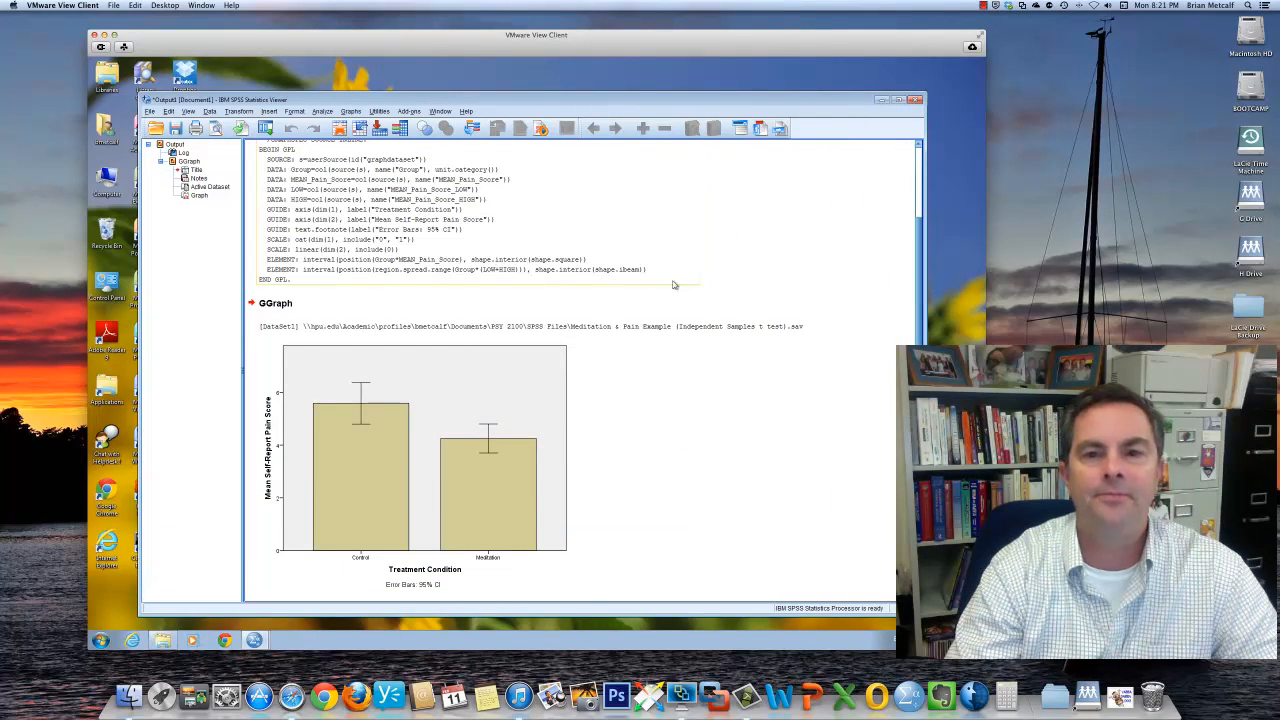
Delete the command syntax log above the GGraph heading from the output.
scroll(846, 276, up, 2)
scroll(846, 276, up, 2)
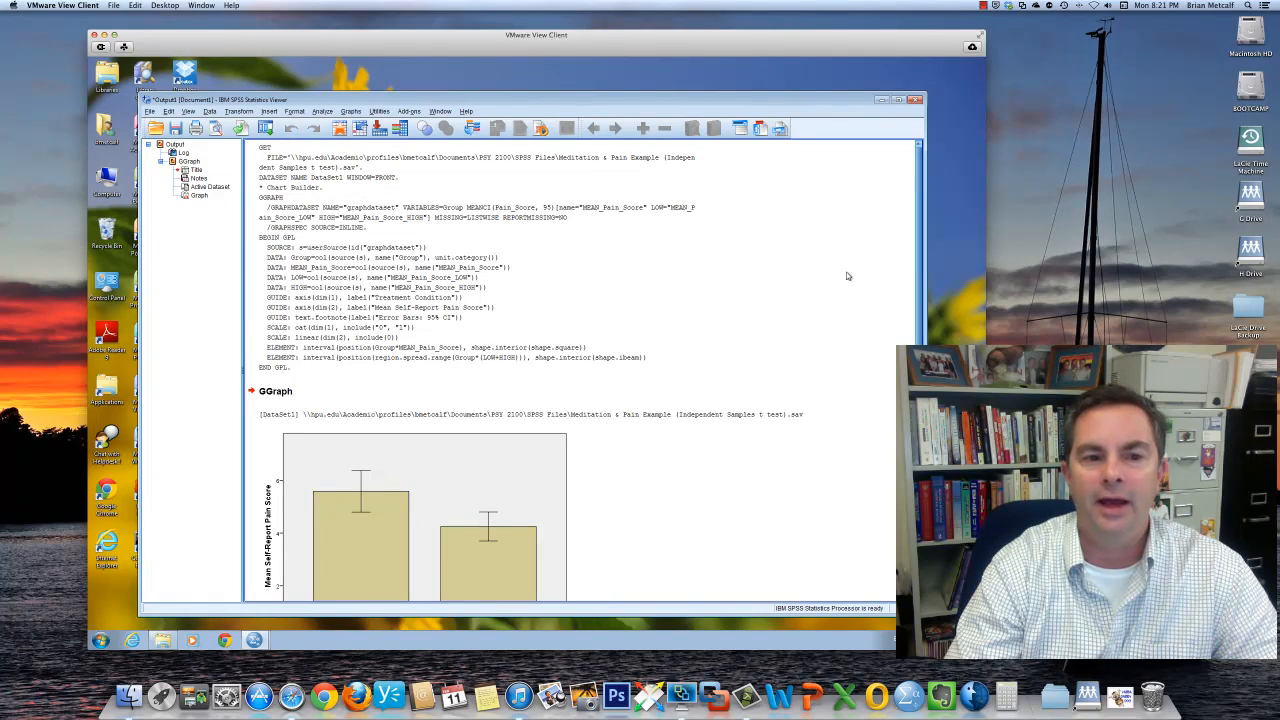
click(452, 243)
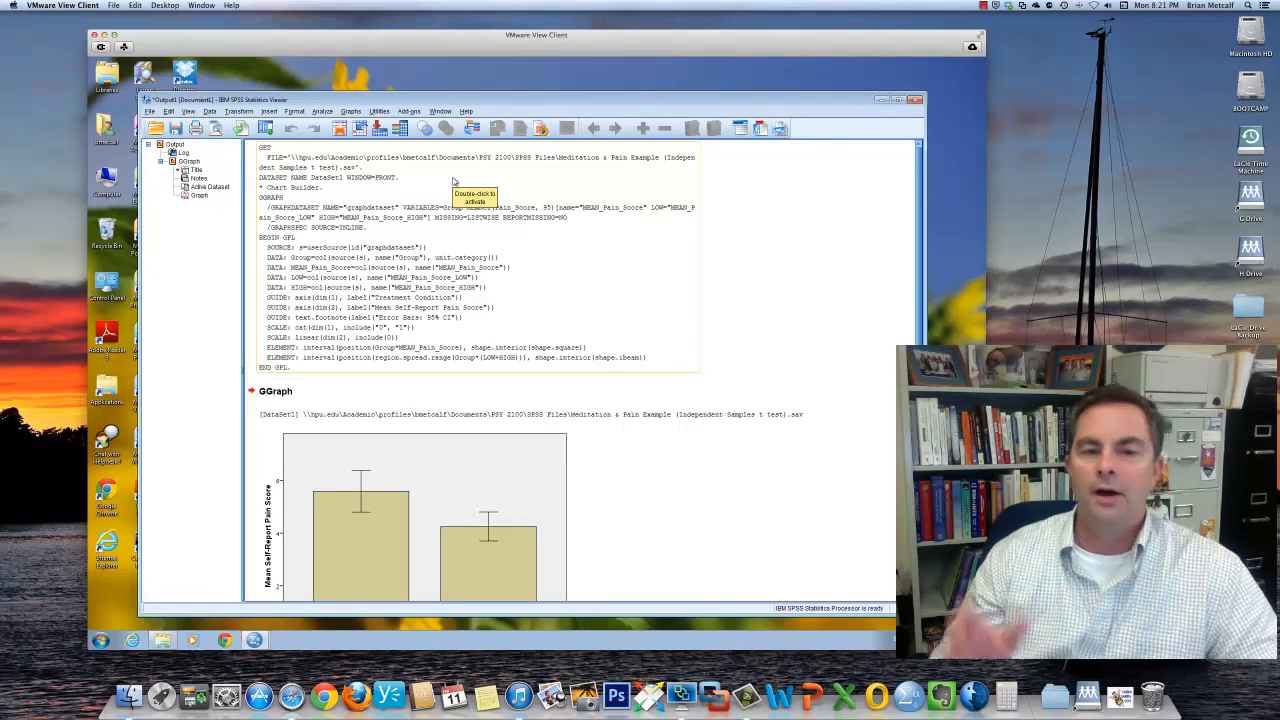
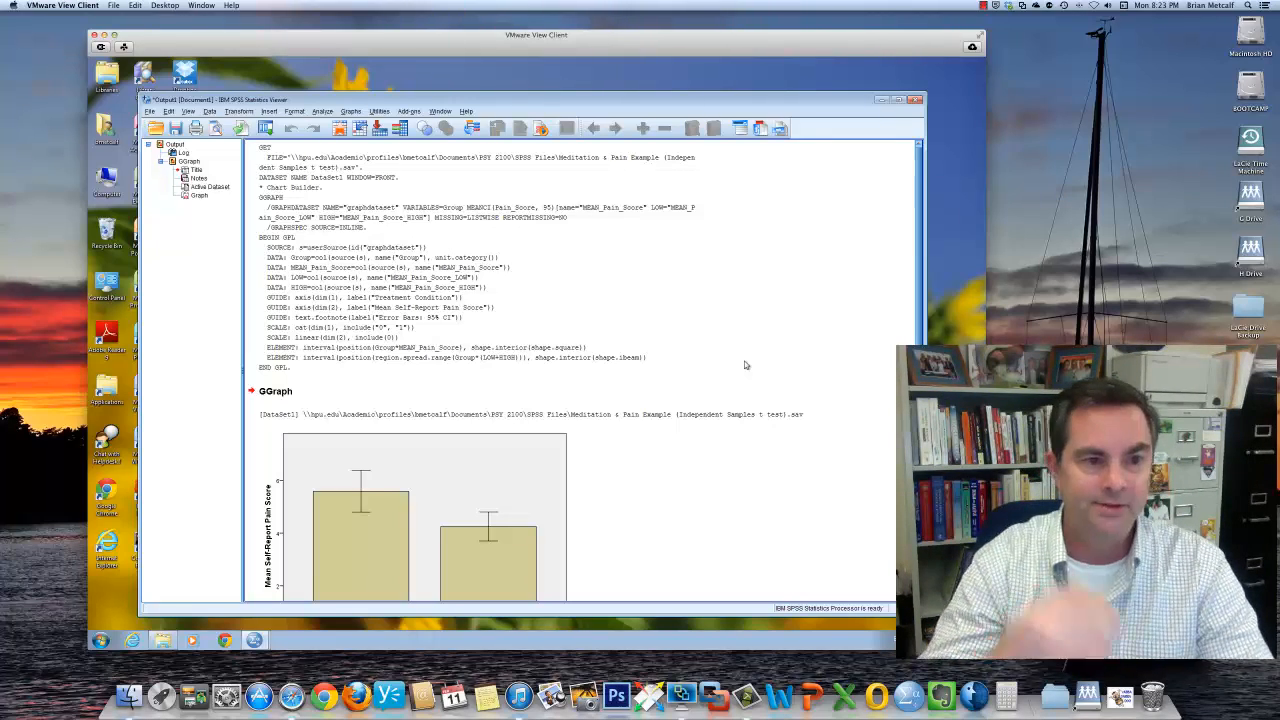
click(578, 344)
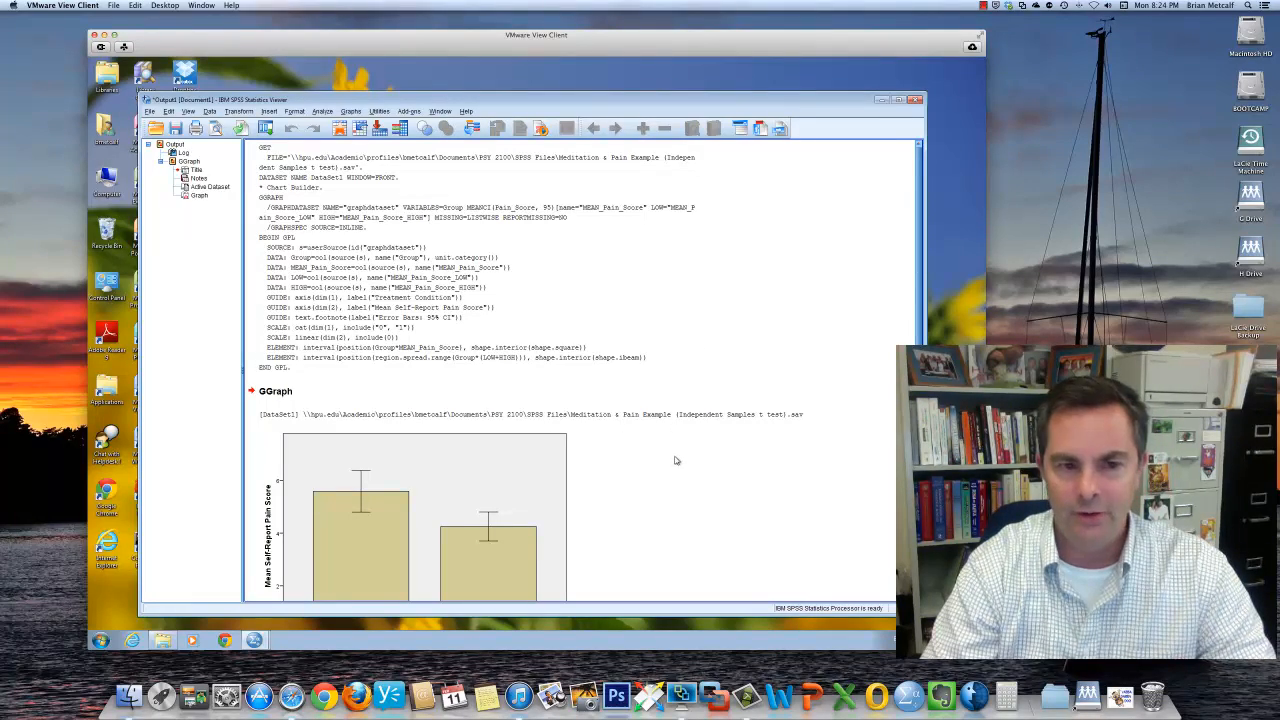
click(308, 271)
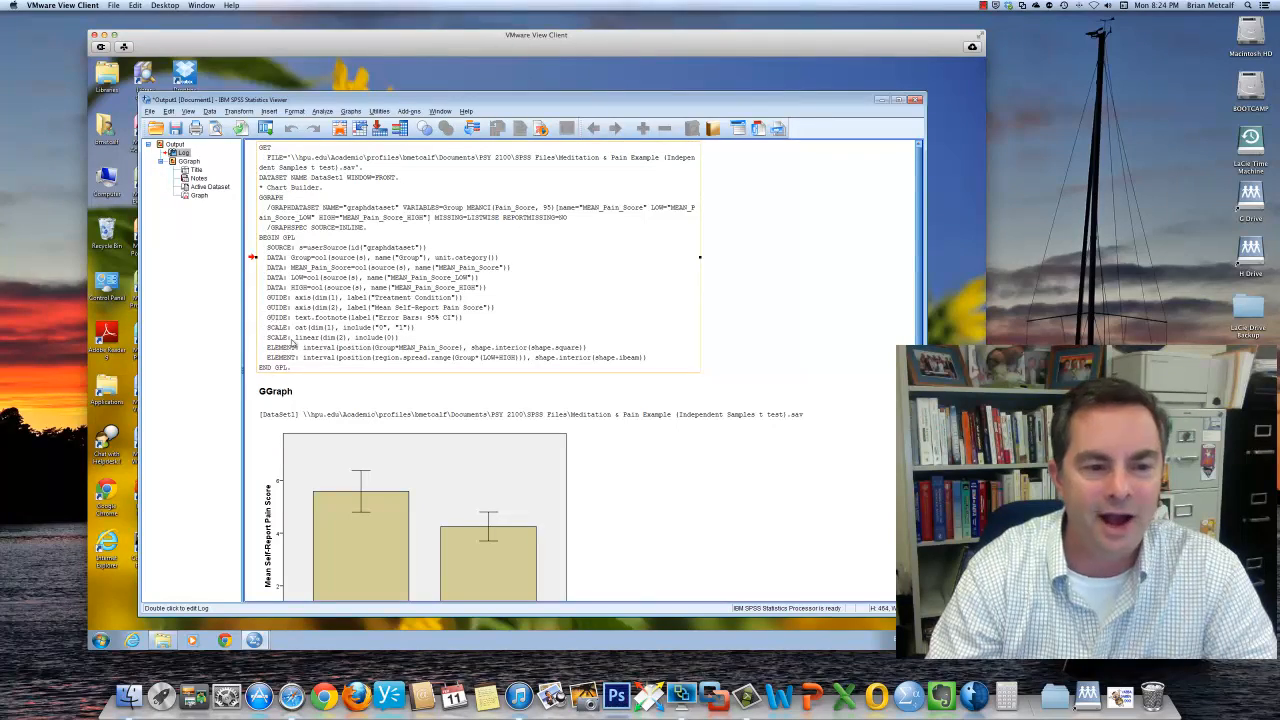
click(687, 343)
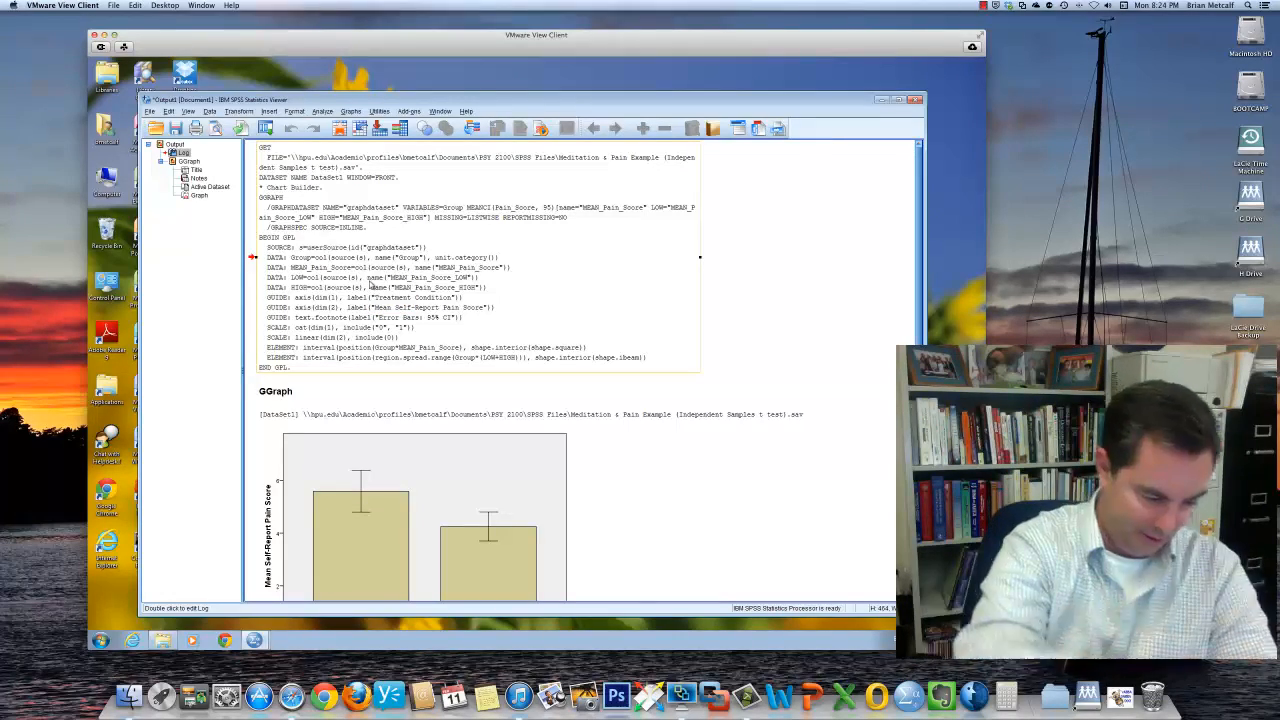
key(Delete)
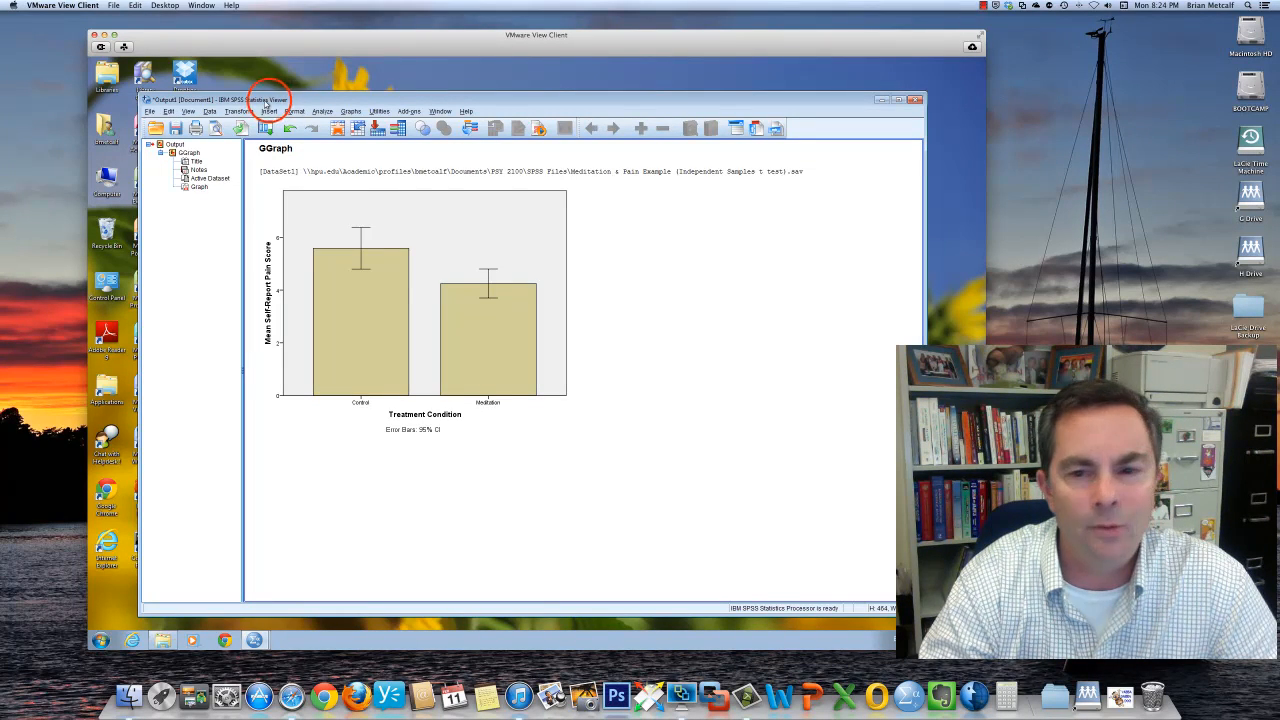
Reveal the data editor behind the output viewer and bring the viewer back over it.
drag(272, 104, 339, 173)
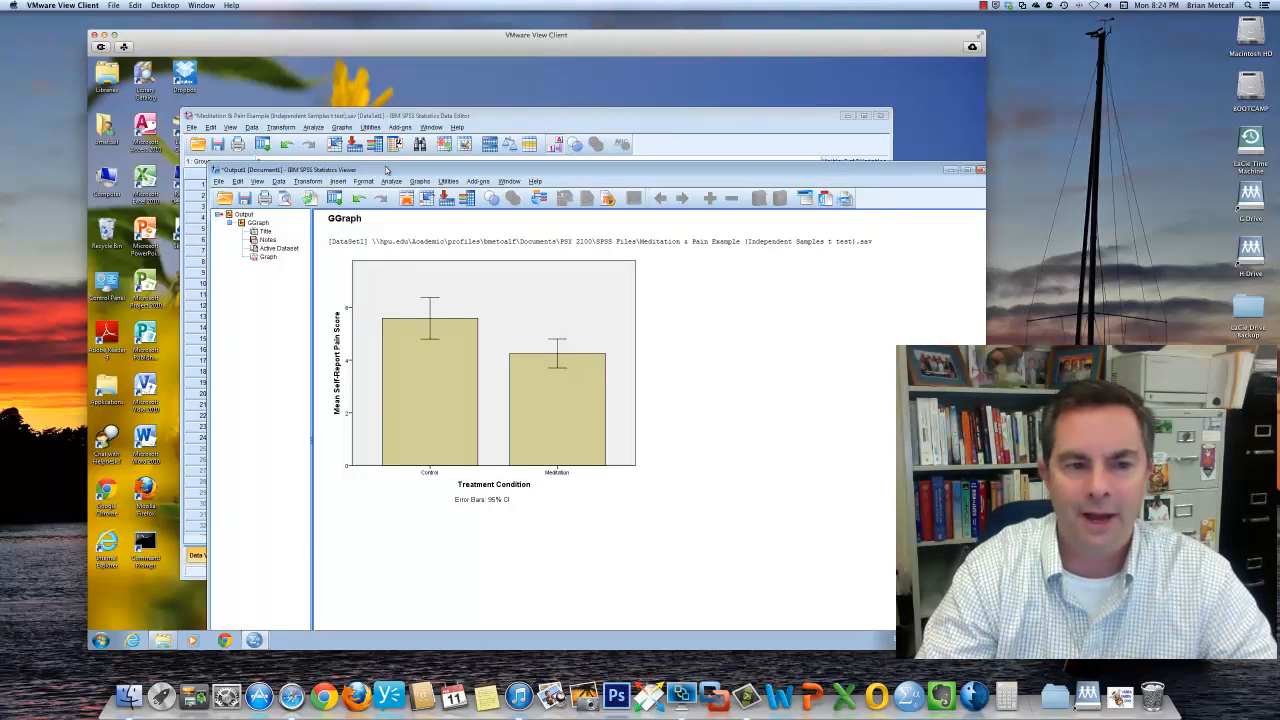
click(386, 170)
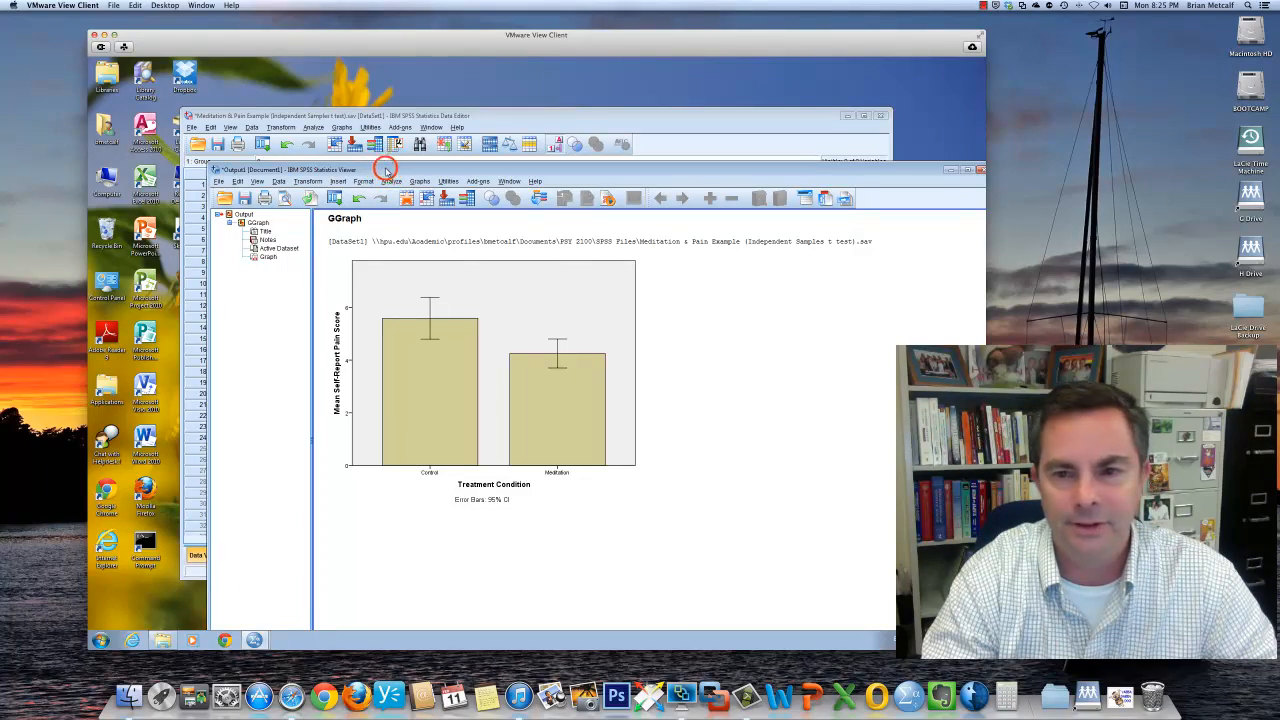
drag(386, 170, 318, 108)
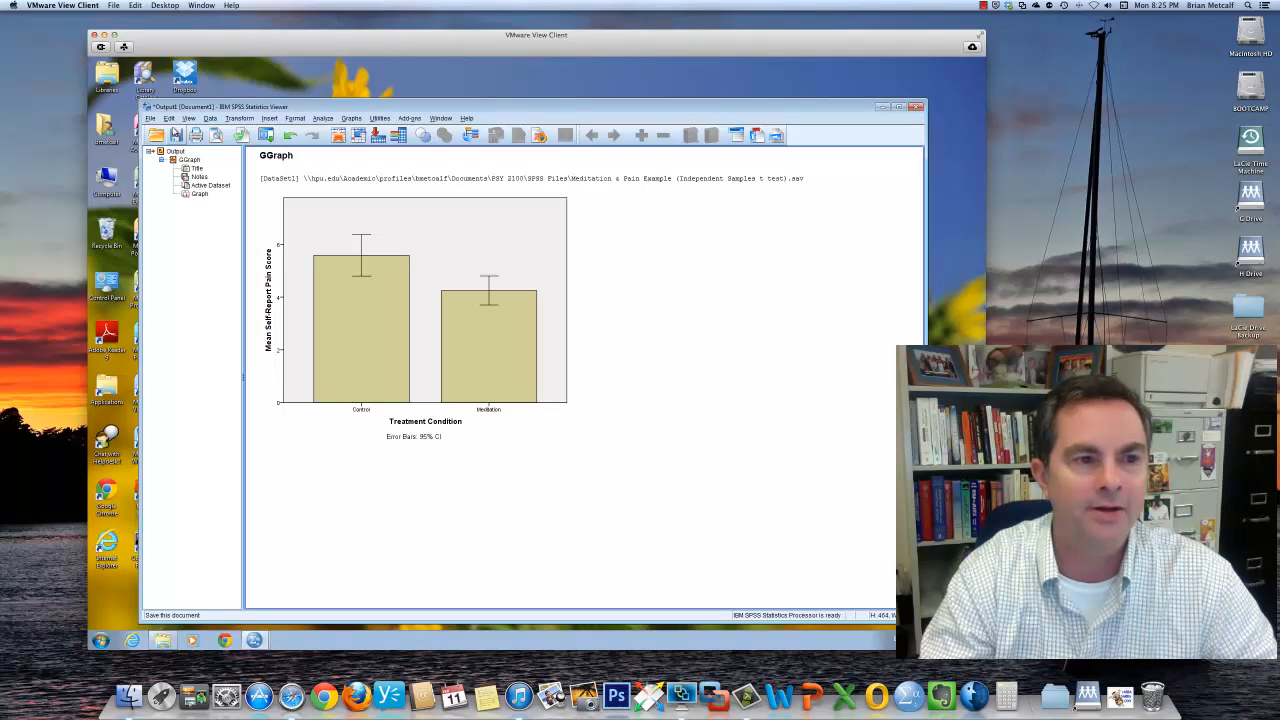
Turn off displaying commands in the log in the Viewer options and apply the change.
click(169, 118)
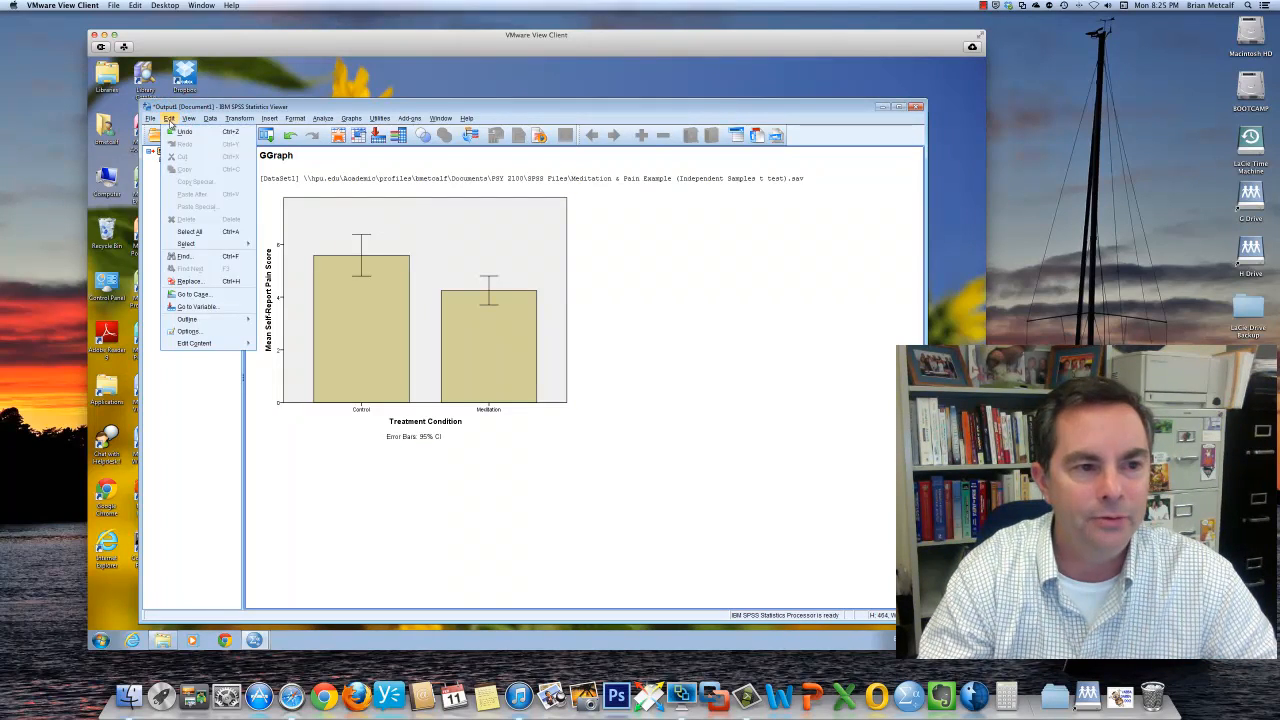
click(200, 334)
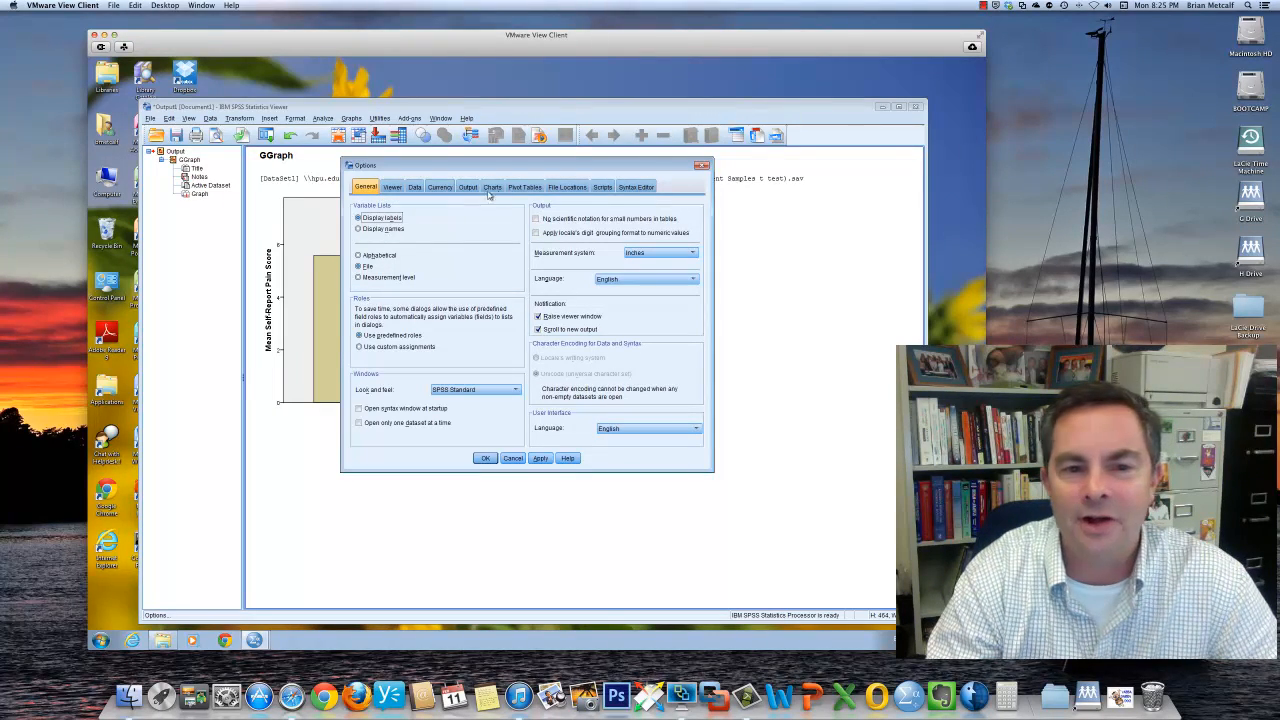
click(395, 189)
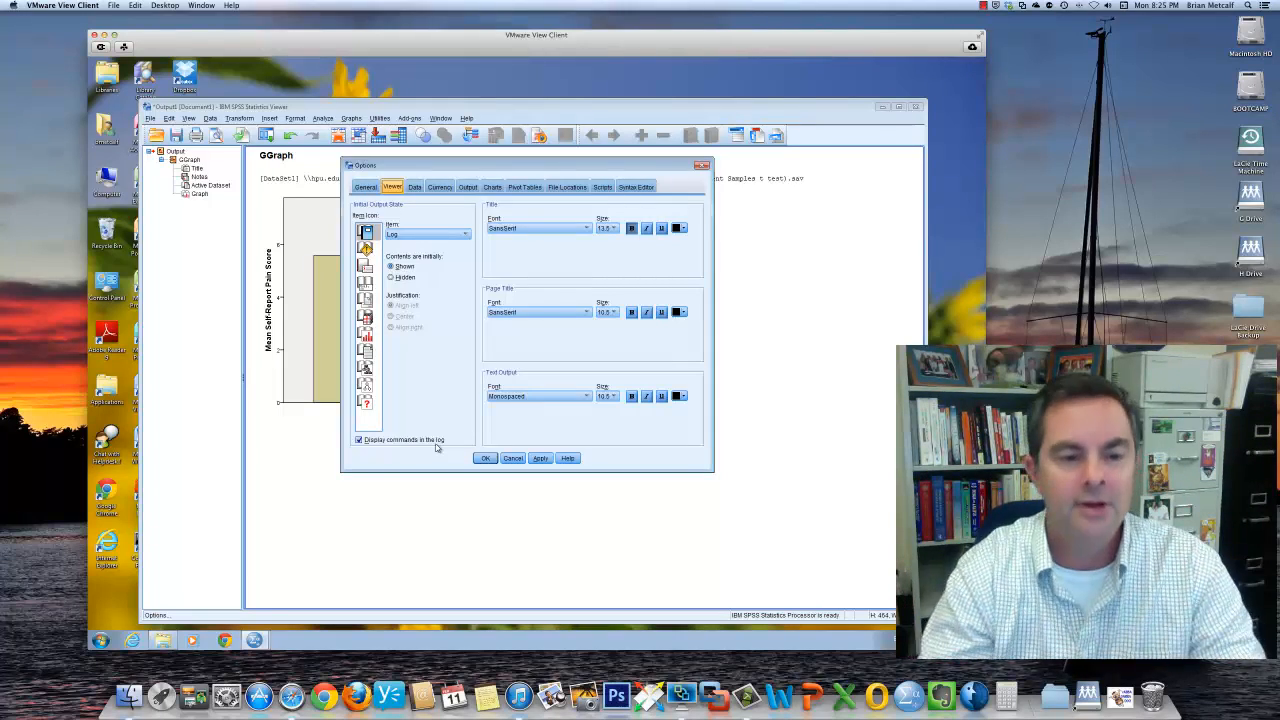
click(358, 440)
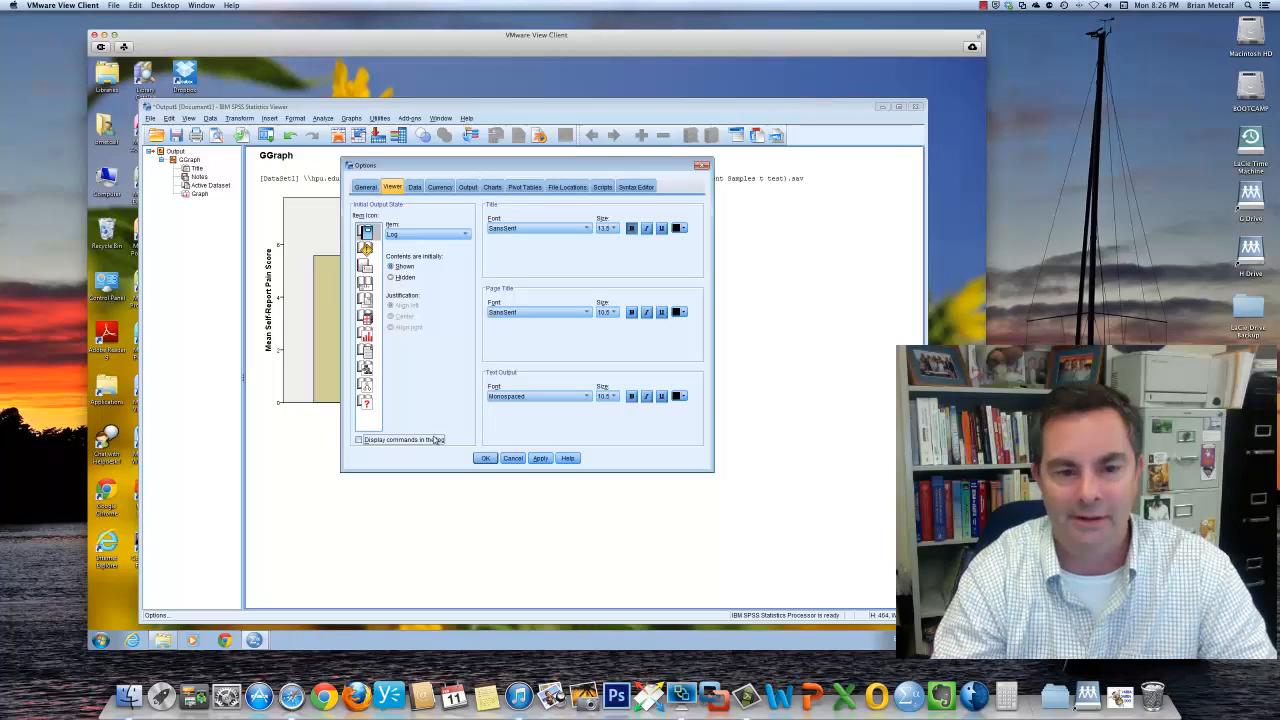
click(485, 458)
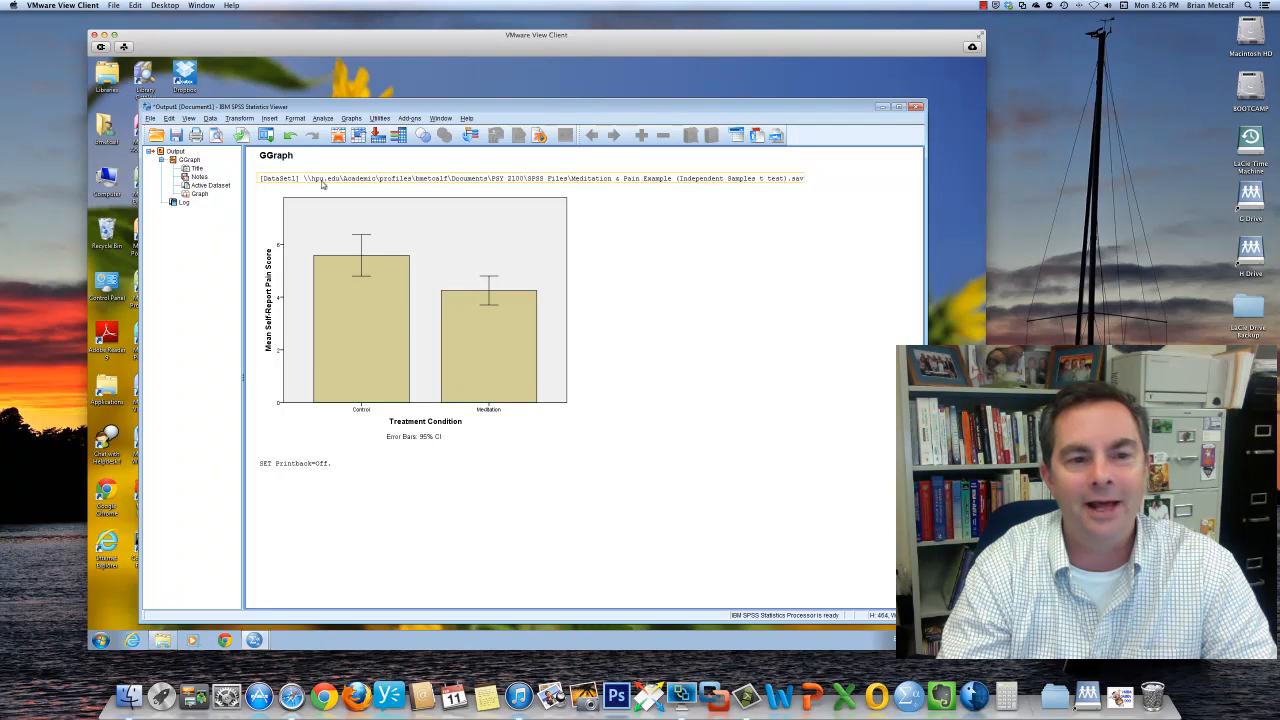
Examine the dataset file path line and the bars and 95% CI error bars for the Control and Meditation conditions.
click(681, 186)
click(682, 187)
click(682, 187)
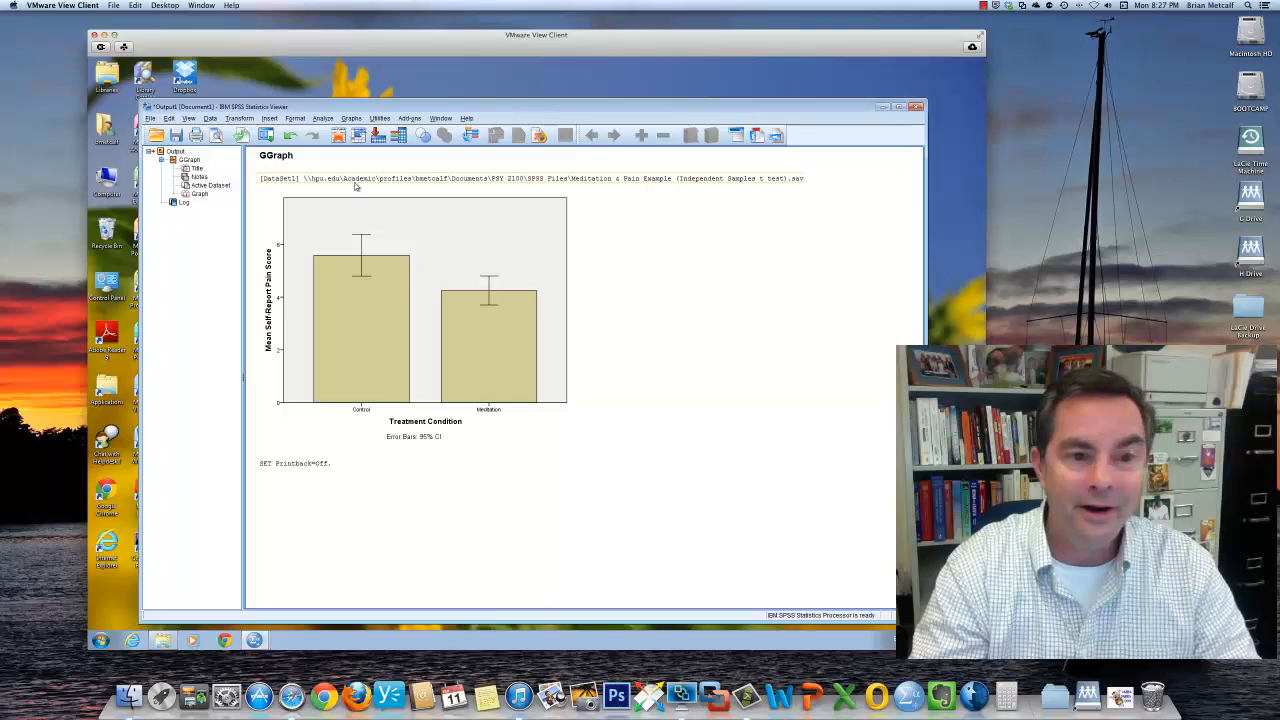
click(665, 182)
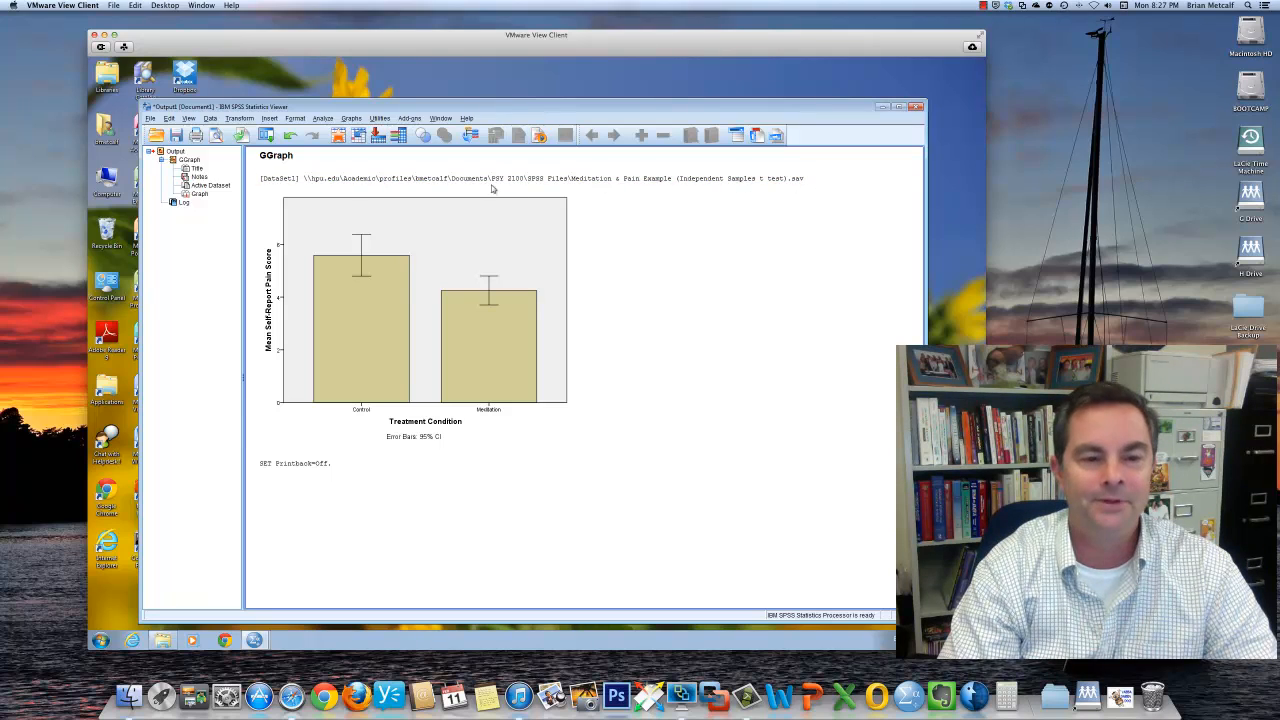
click(634, 288)
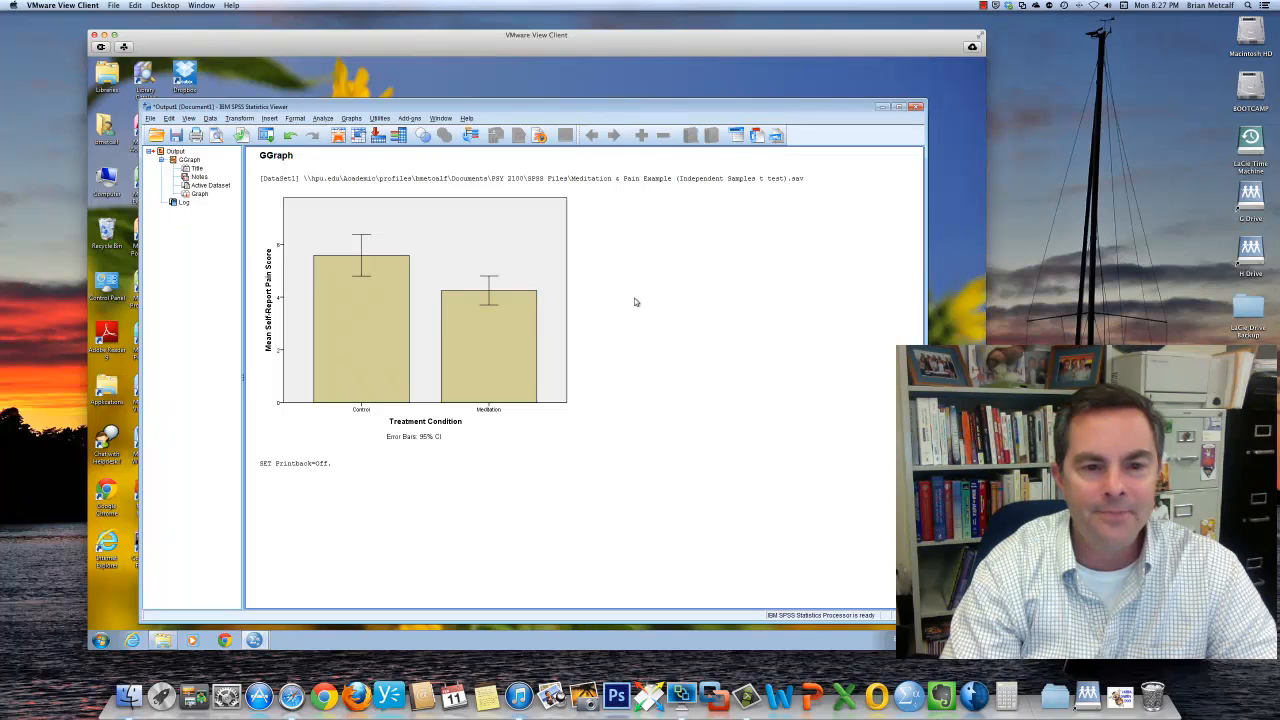
click(432, 245)
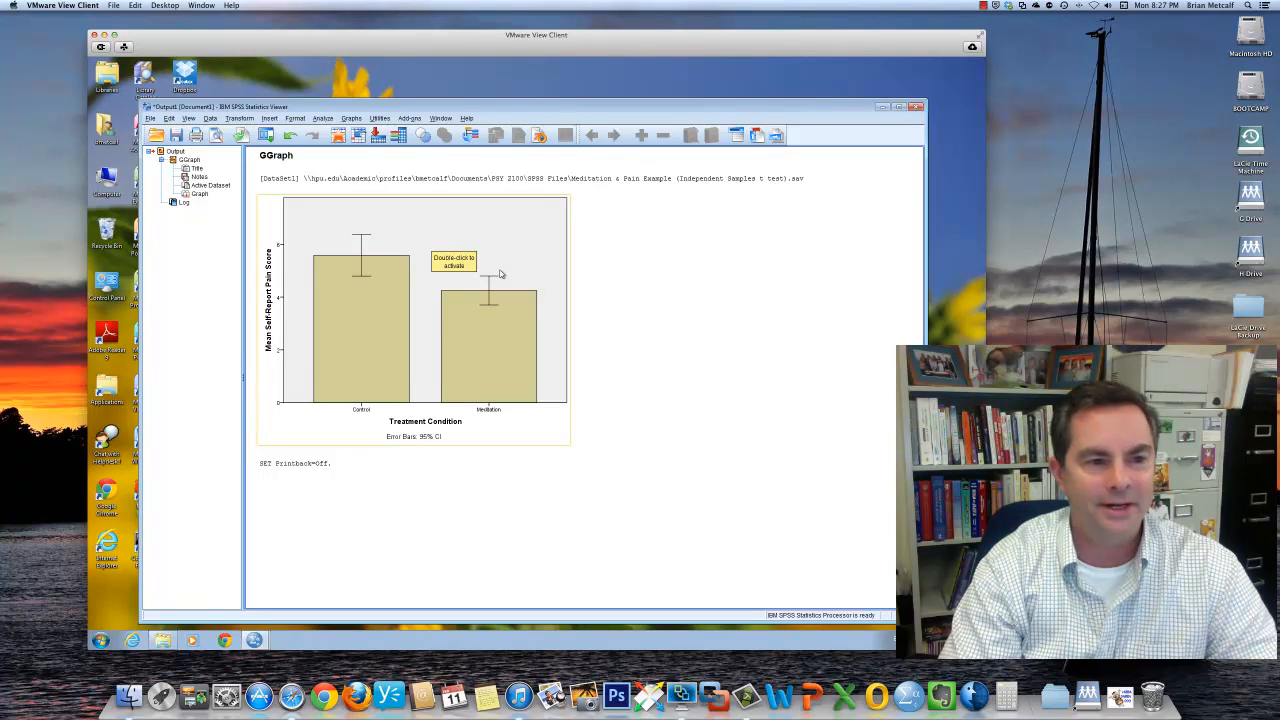
click(580, 280)
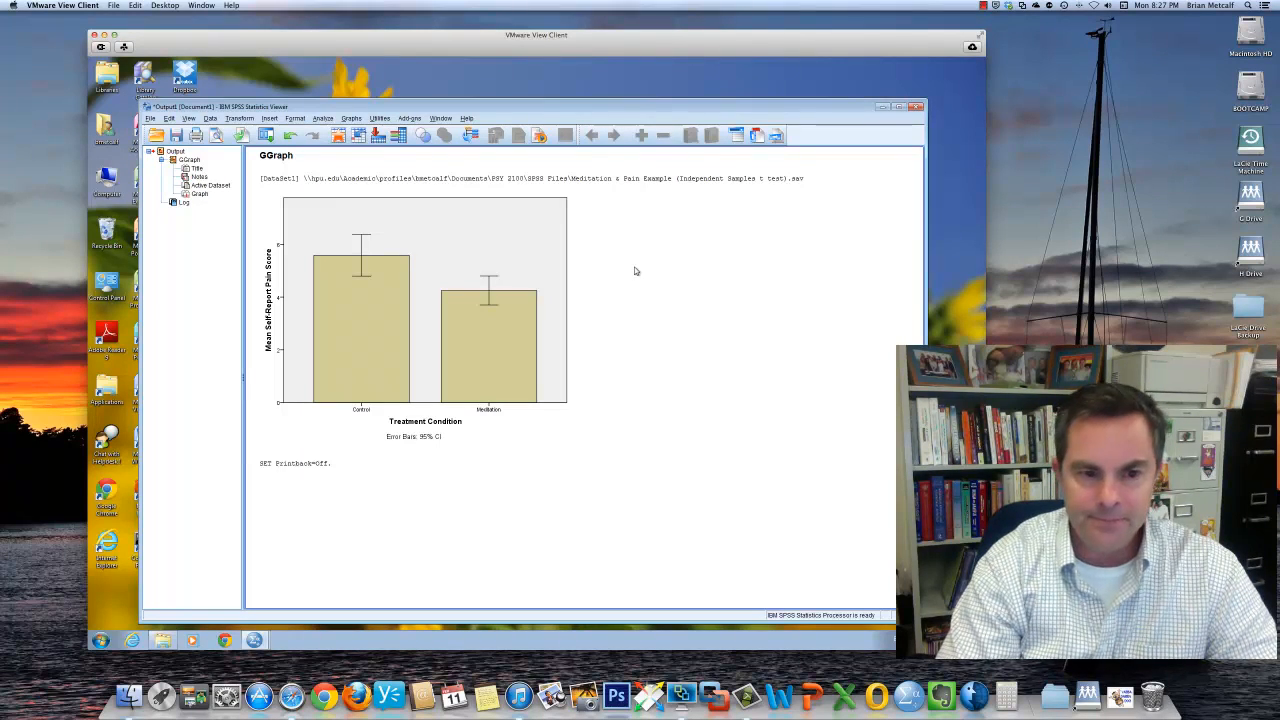
click(474, 257)
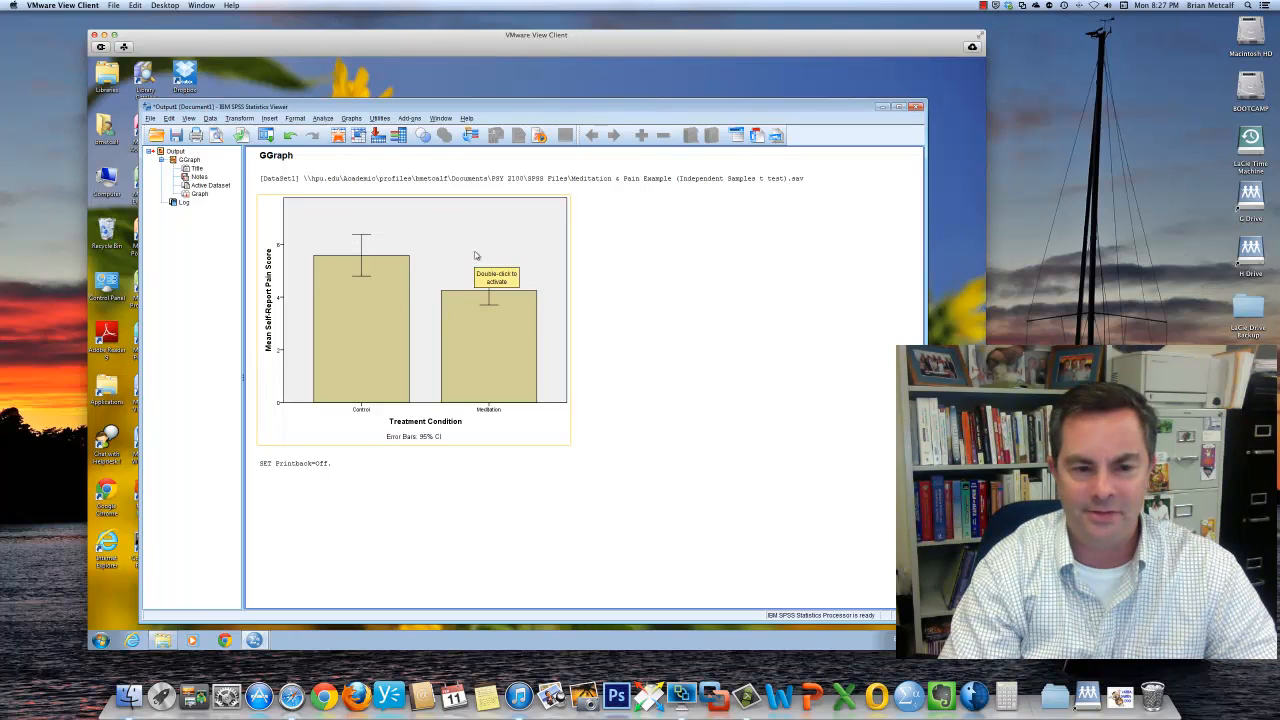
click(603, 275)
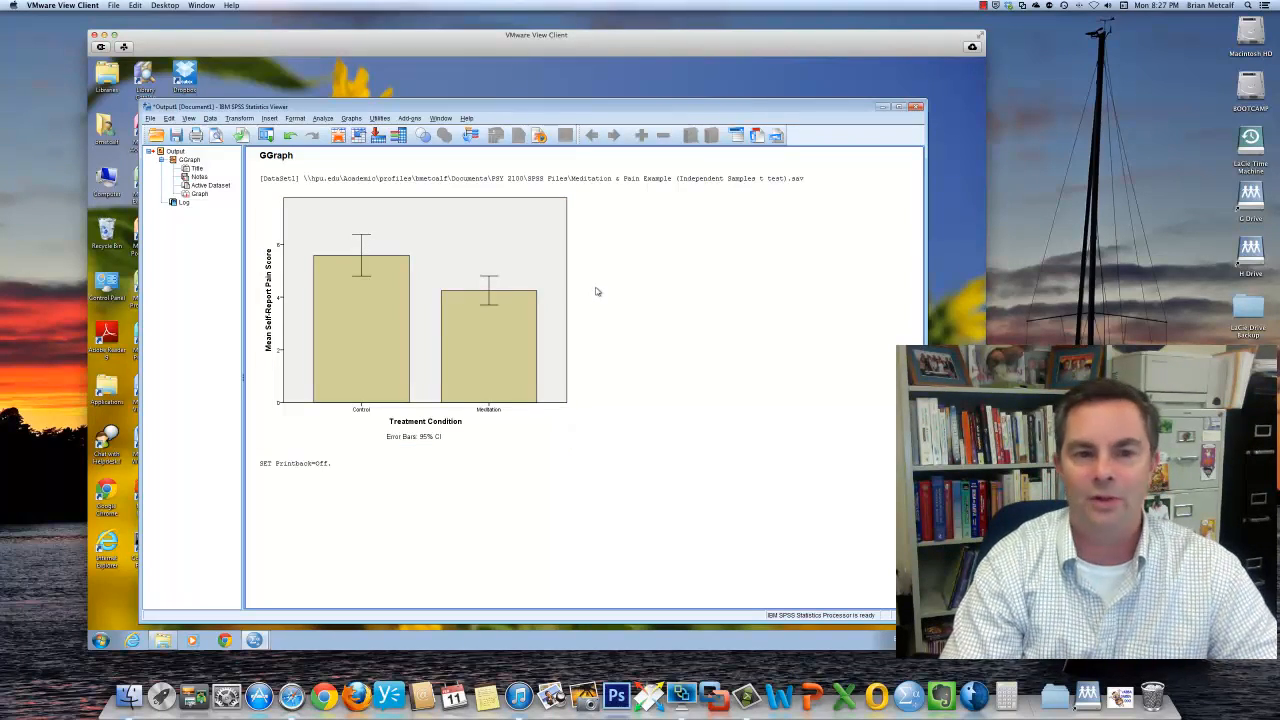
click(396, 254)
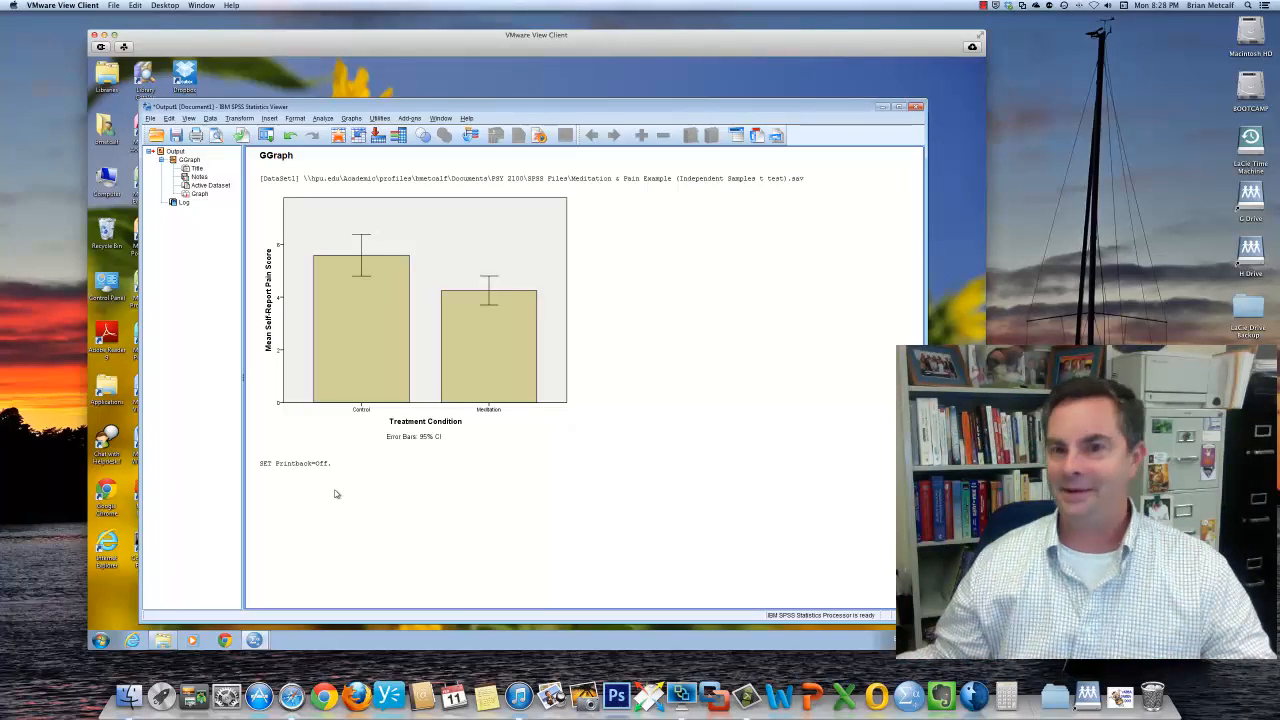
click(364, 320)
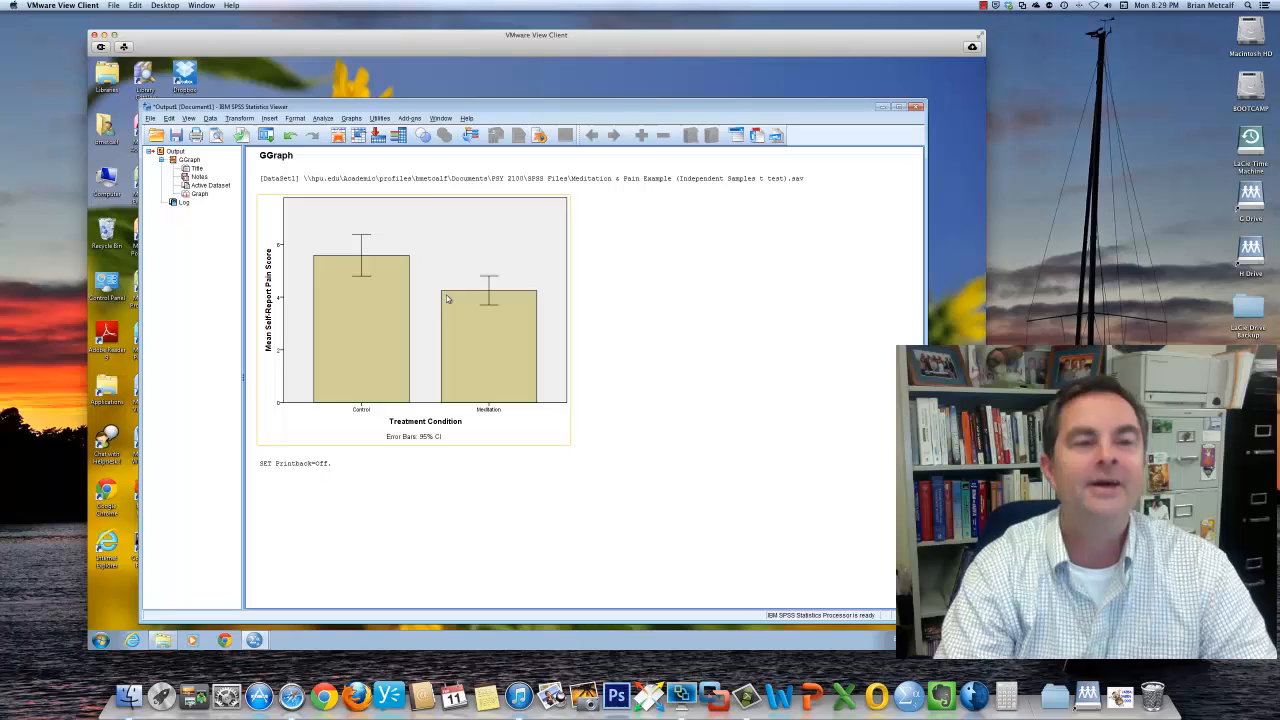
click(422, 167)
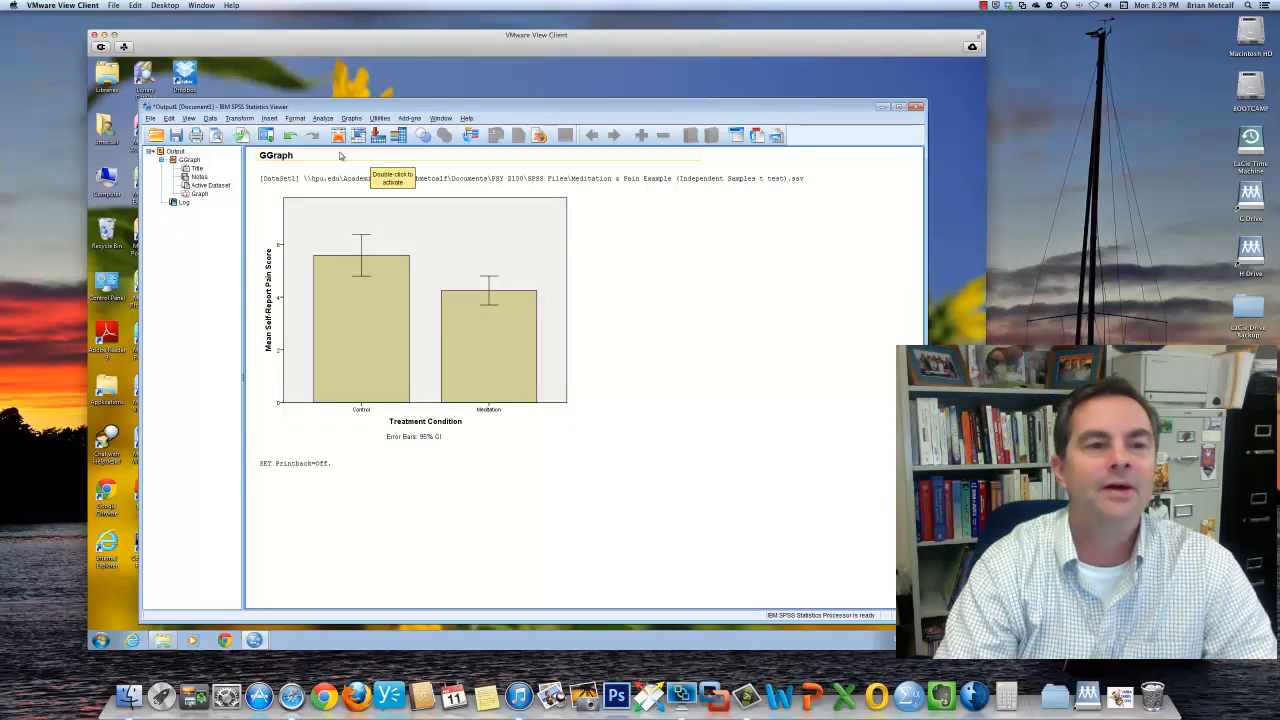
Open the Independent-Samples T Test from the mean-comparison analyses and add Self-Report Pain Score as the test variable.
click(322, 118)
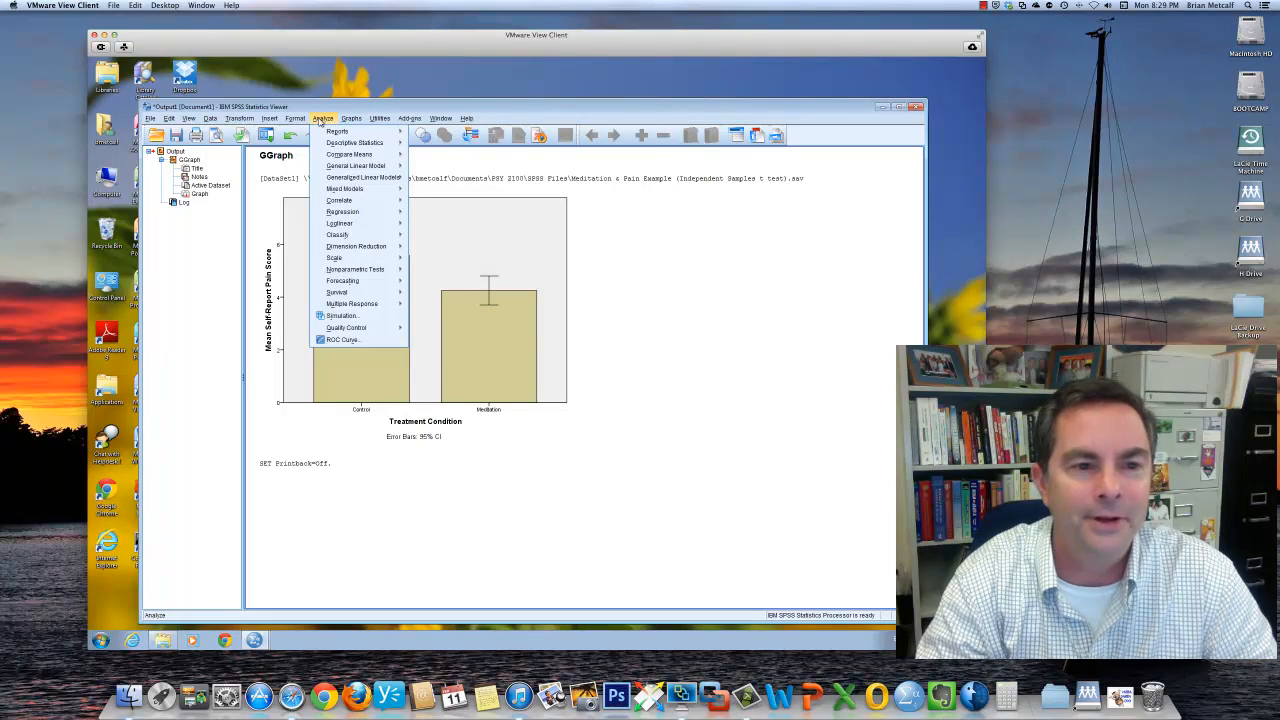
mouse_move(352, 121)
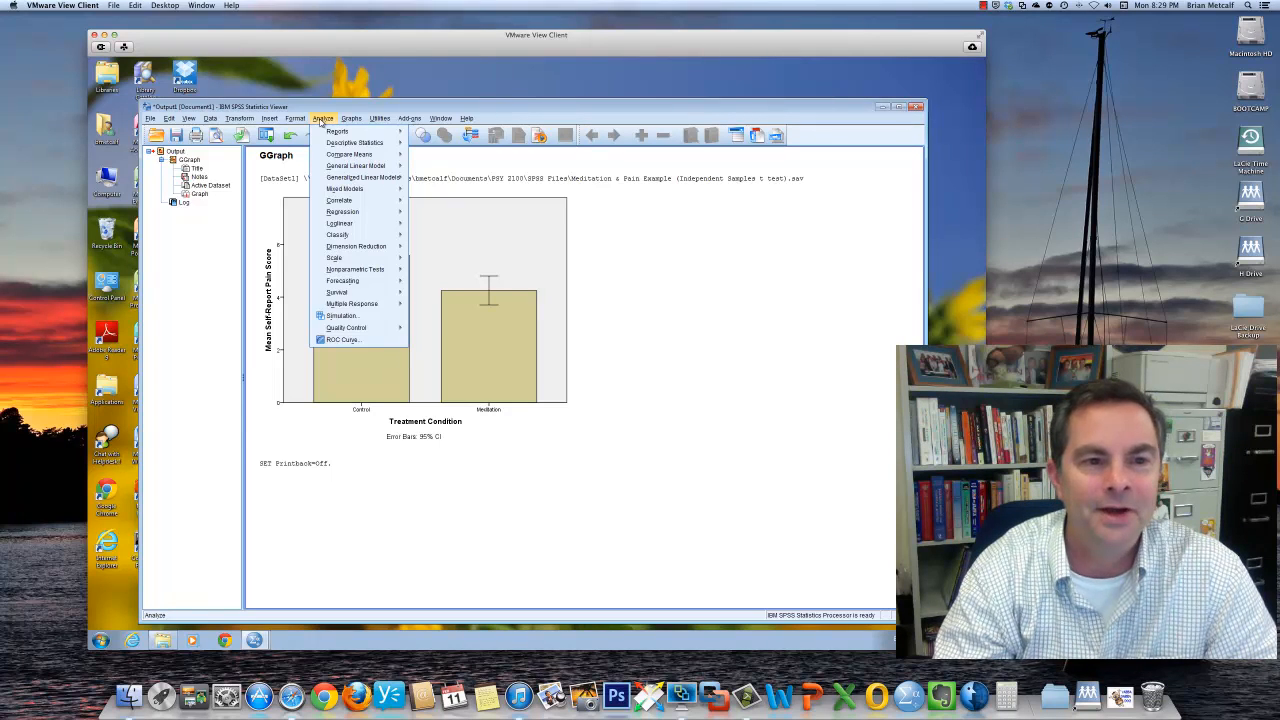
mouse_move(336, 155)
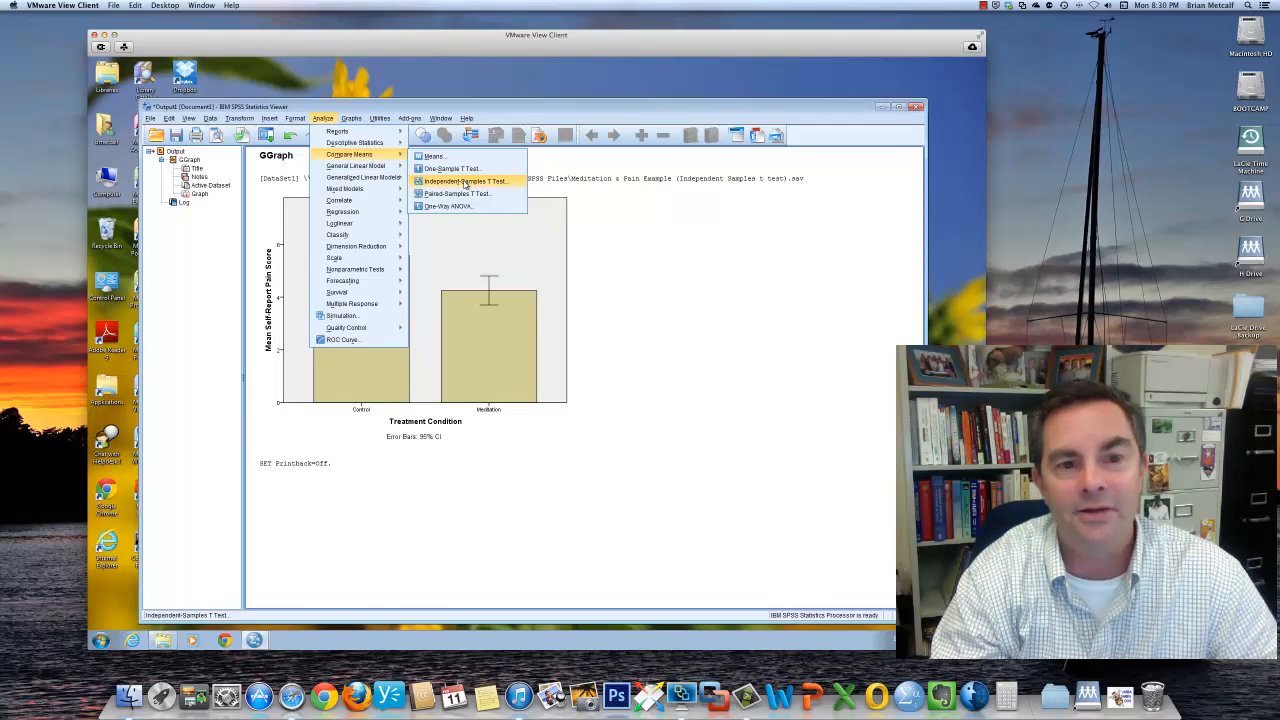
click(463, 184)
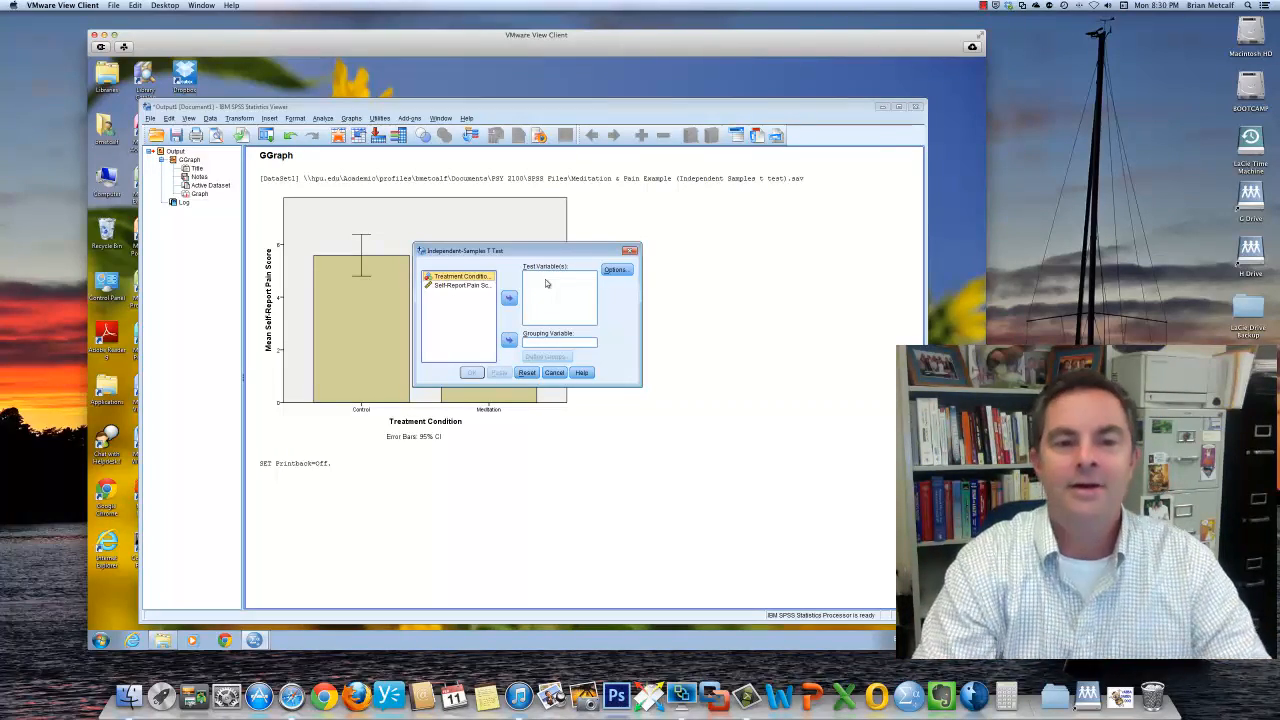
drag(429, 277, 458, 288)
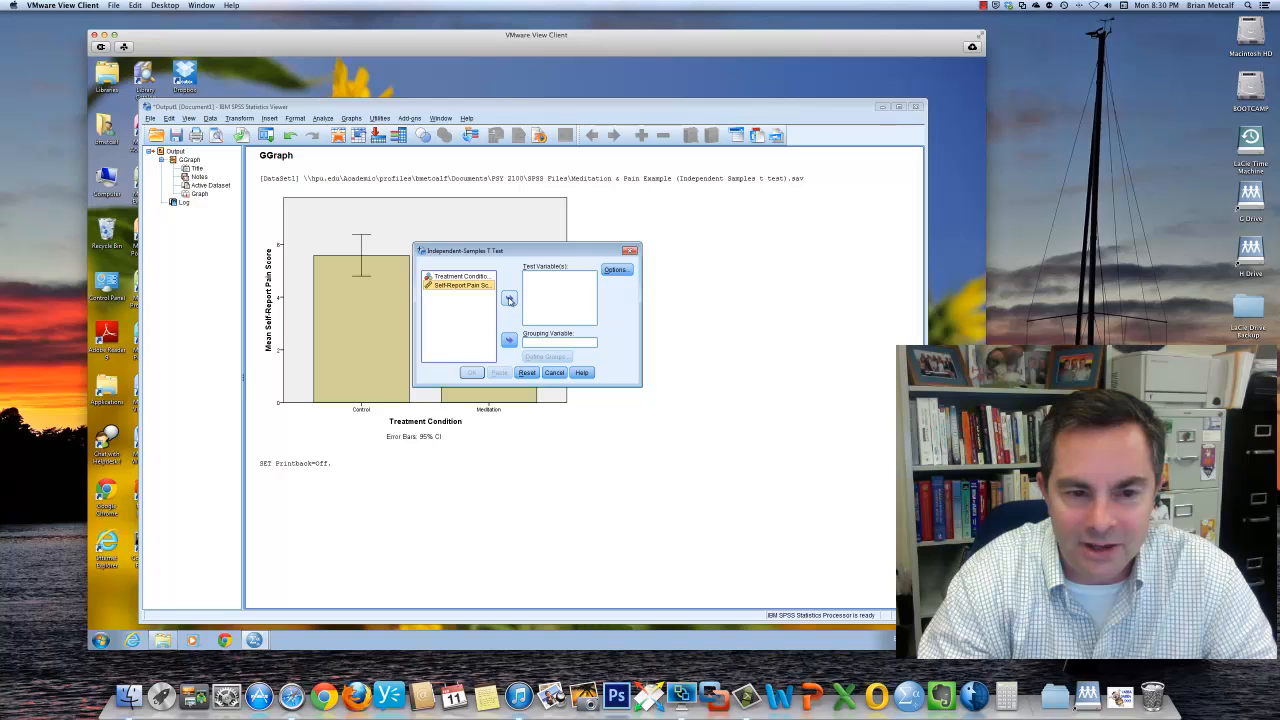
click(509, 299)
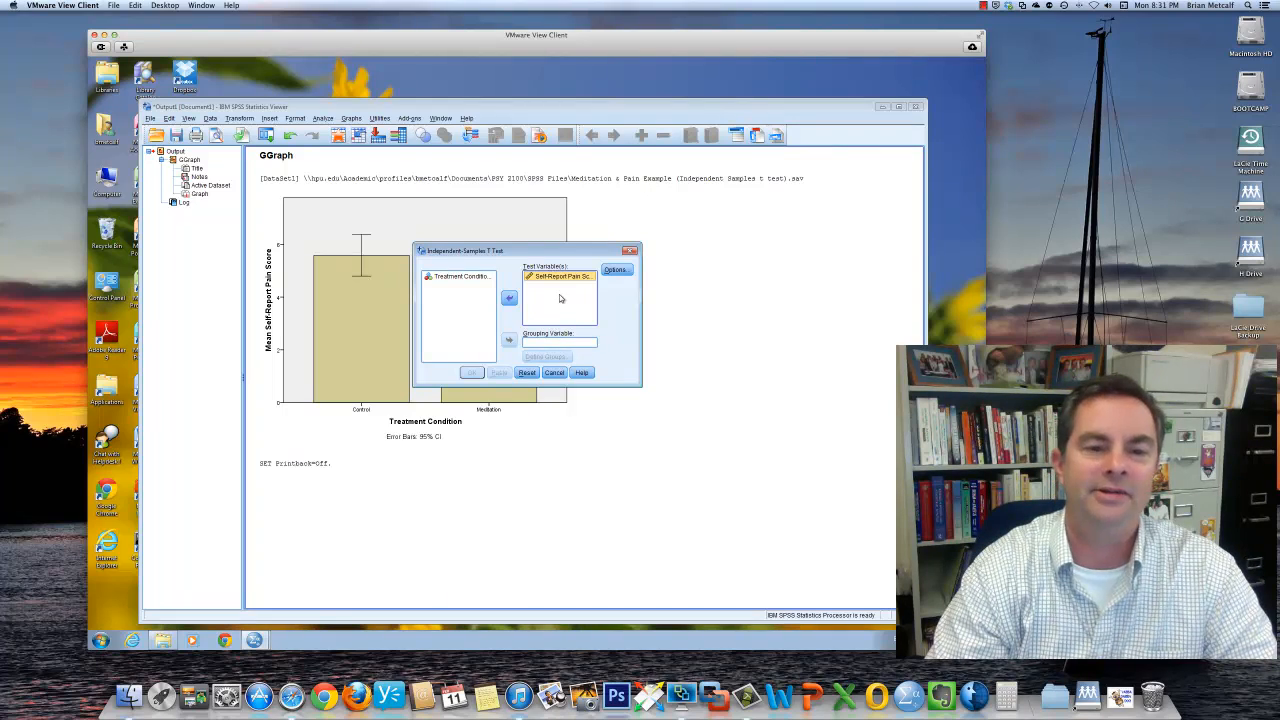
Set Treatment Condition as the grouping variable and define its groups with the specified values 0 and 1.
click(441, 278)
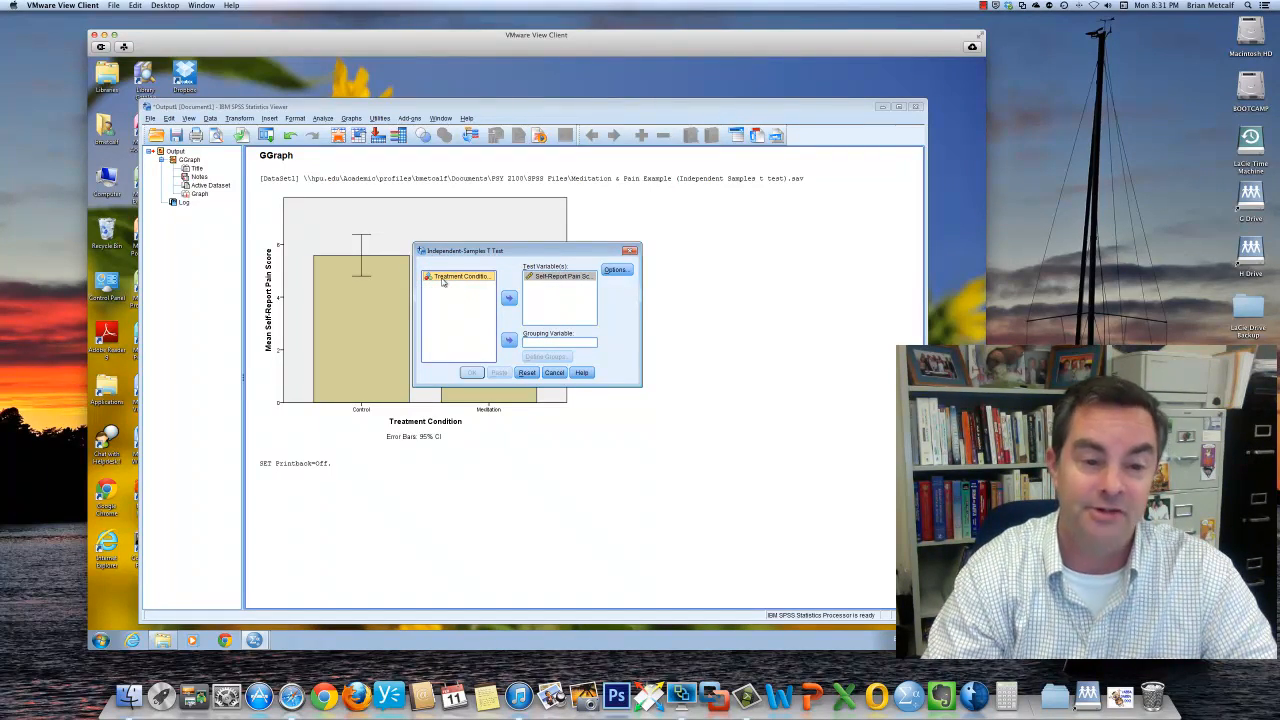
click(509, 341)
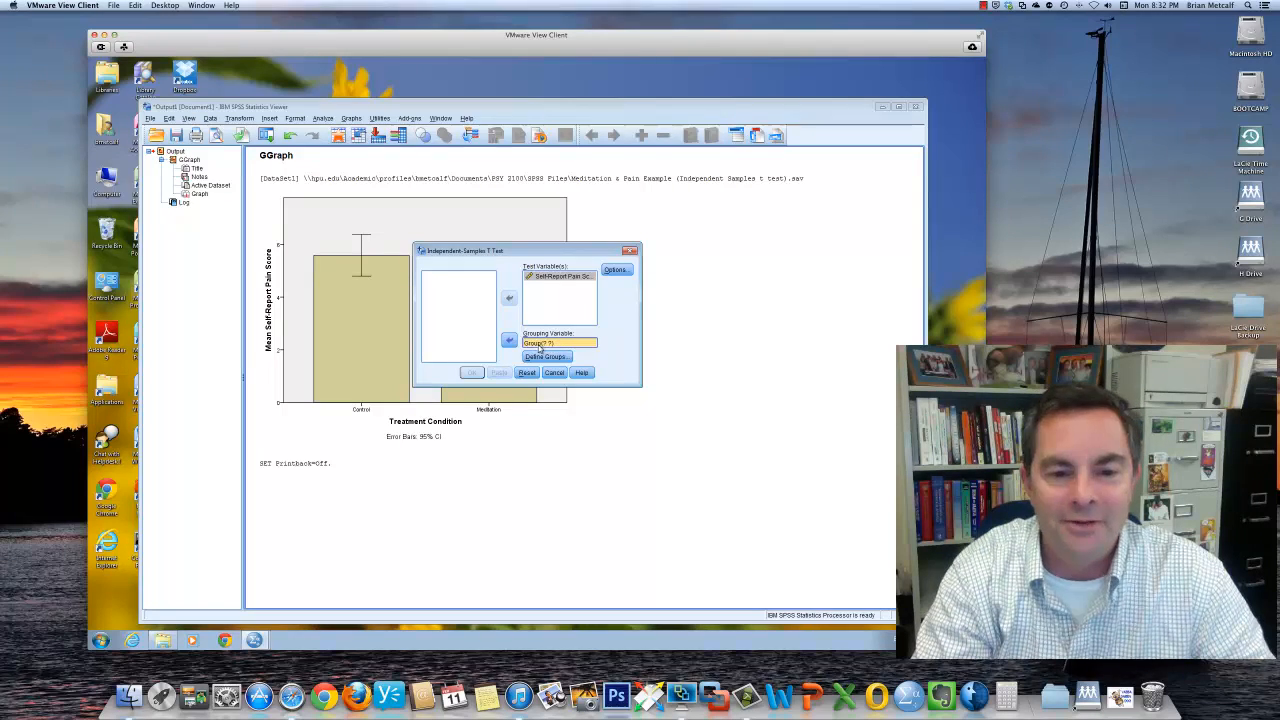
click(549, 357)
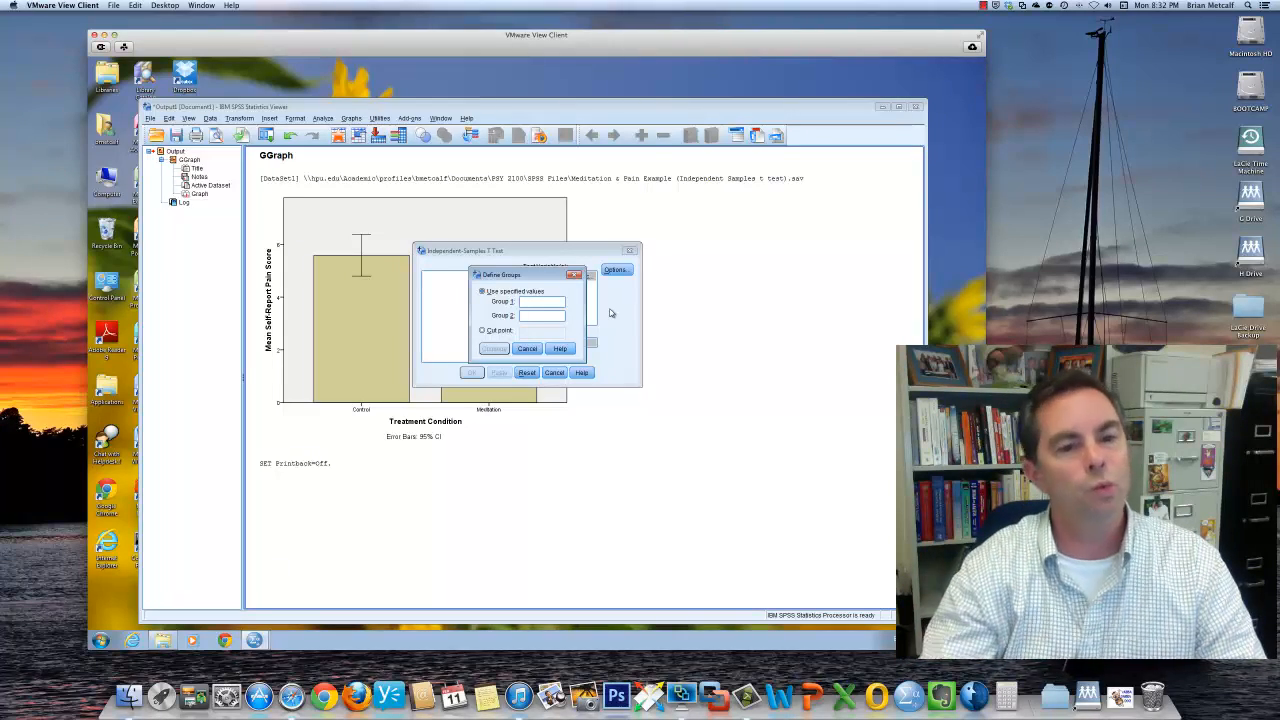
click(541, 302)
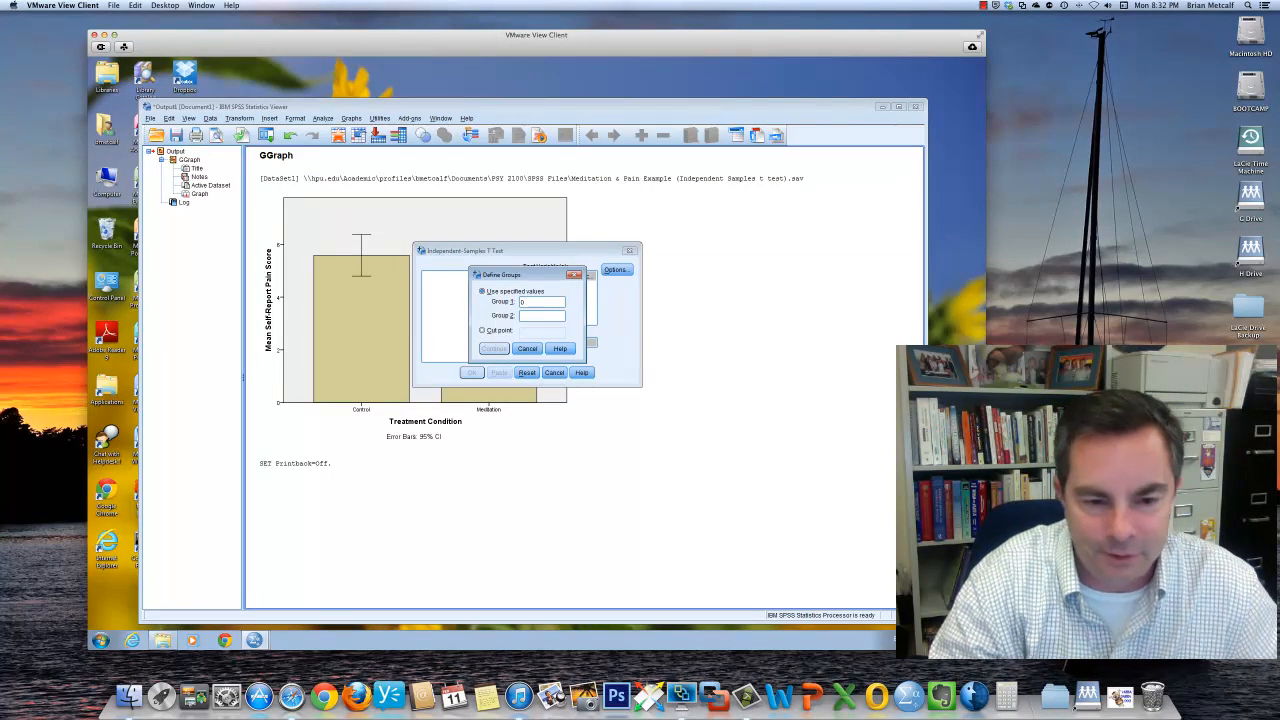
click(538, 317)
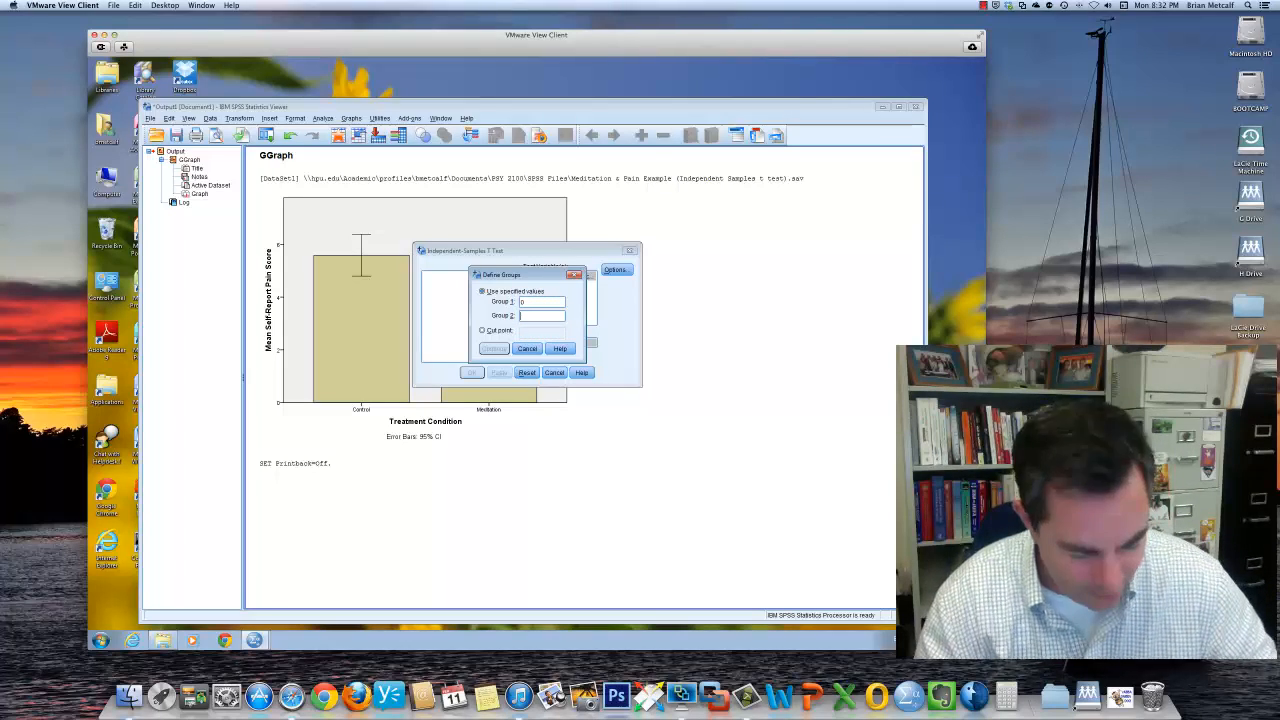
text(1)
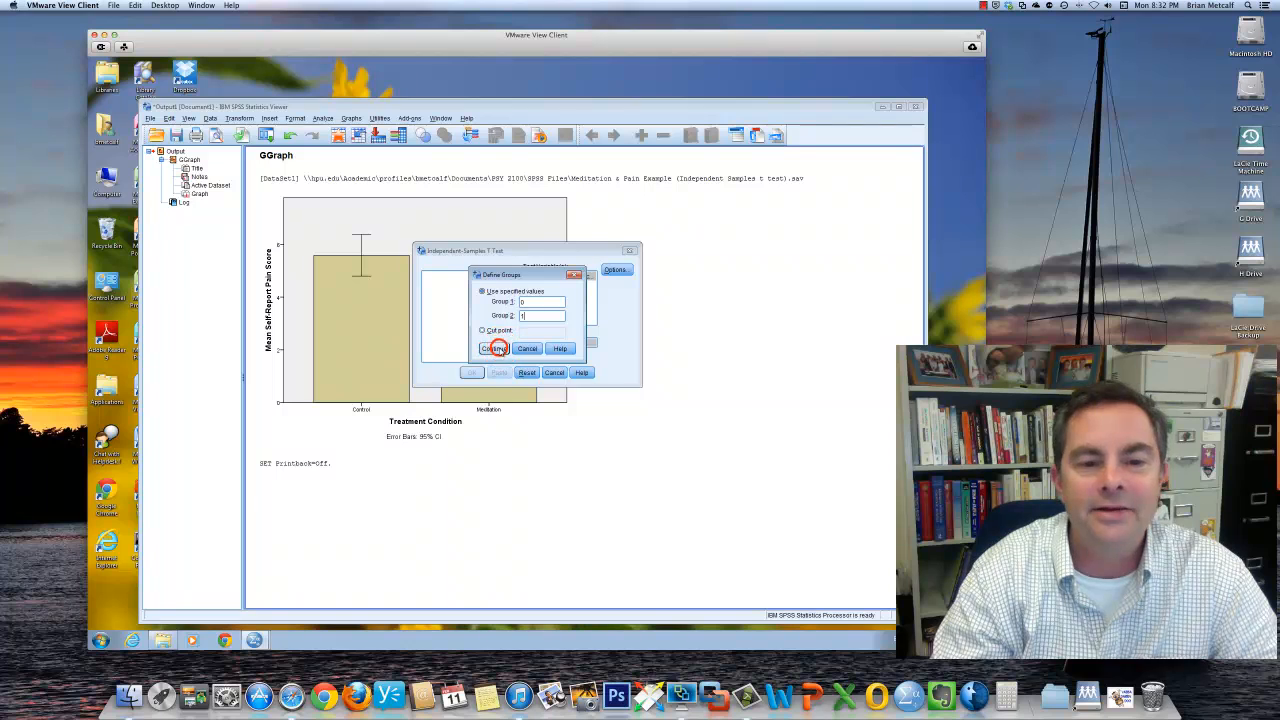
click(500, 348)
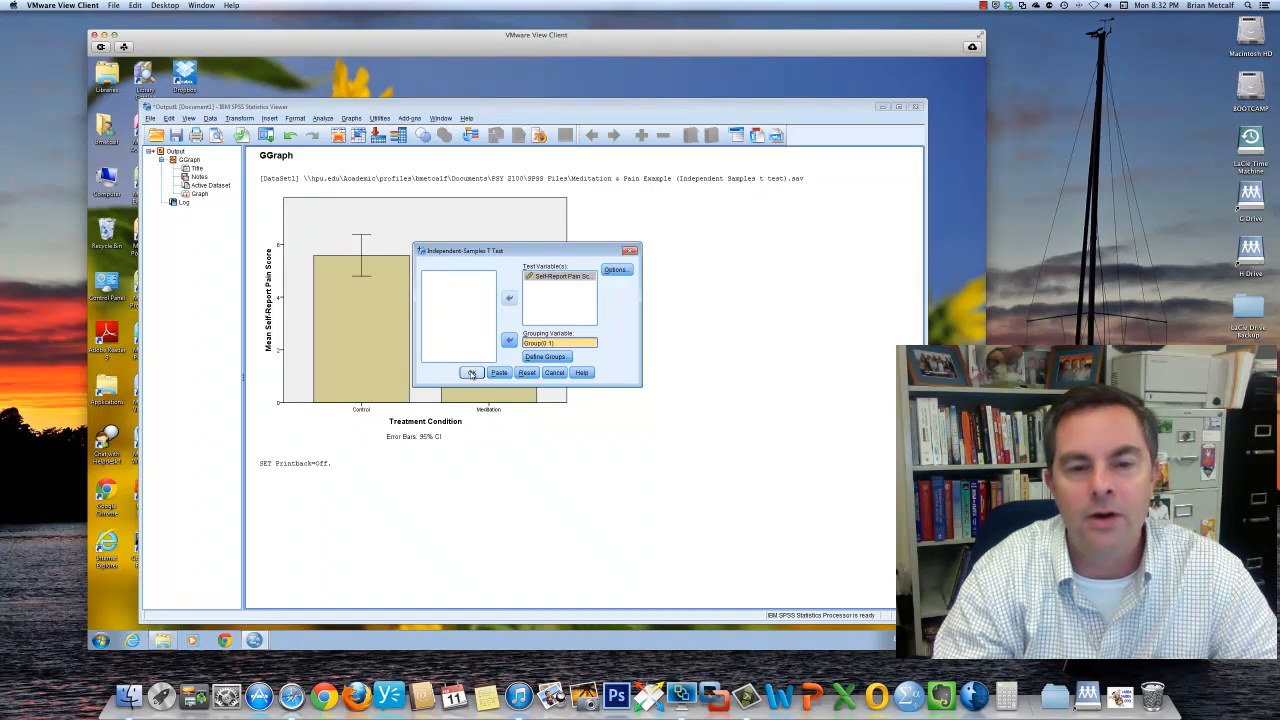
Check the confidence interval and missing-values options without changing them, and run the independent-samples t test.
click(617, 271)
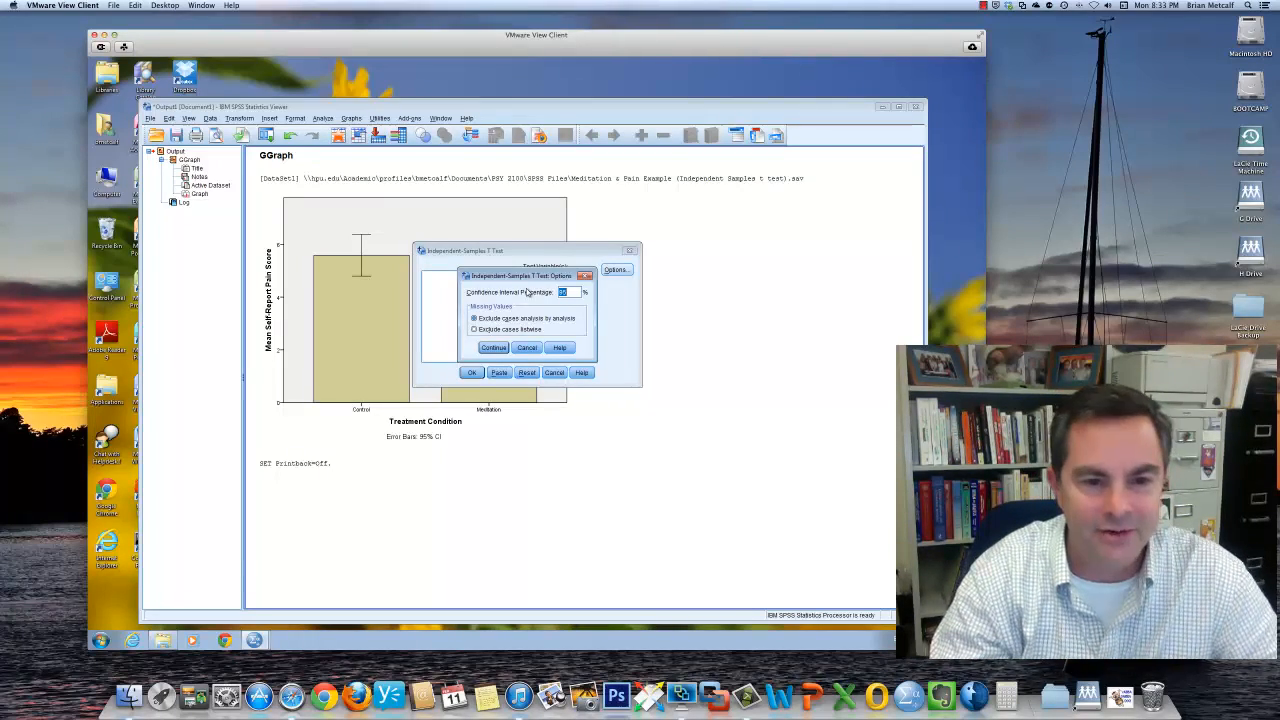
click(527, 347)
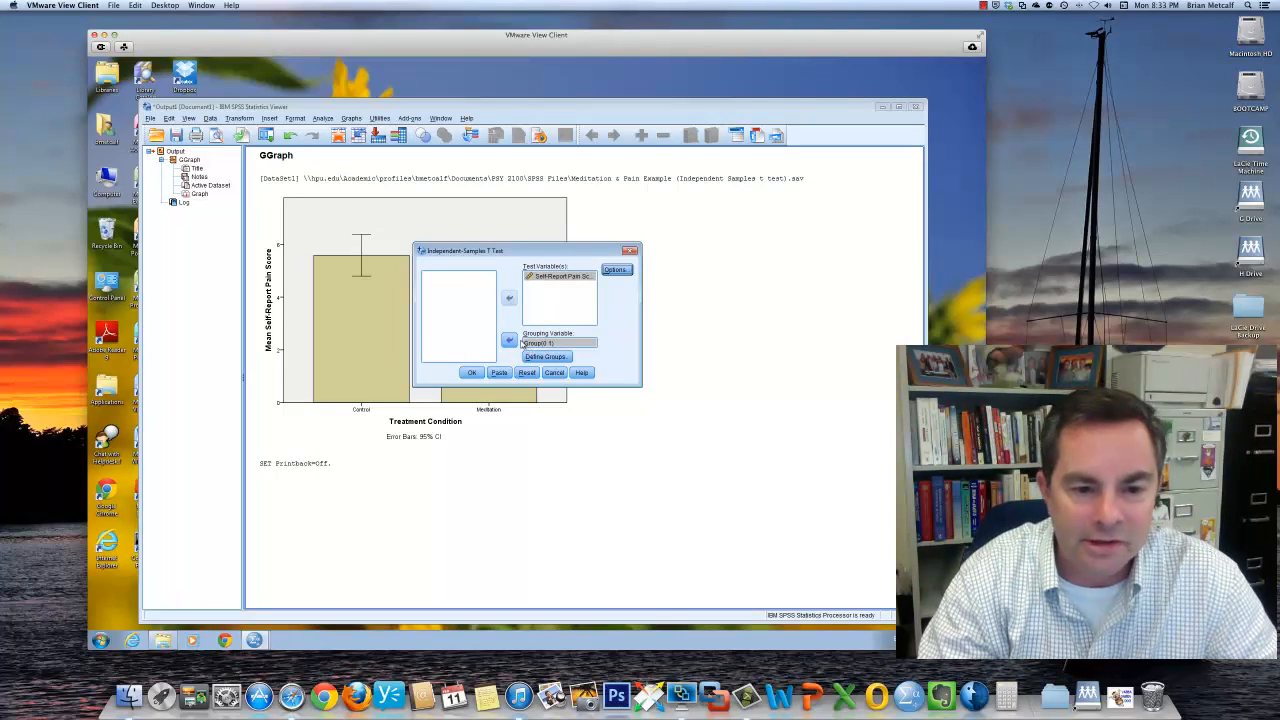
click(473, 371)
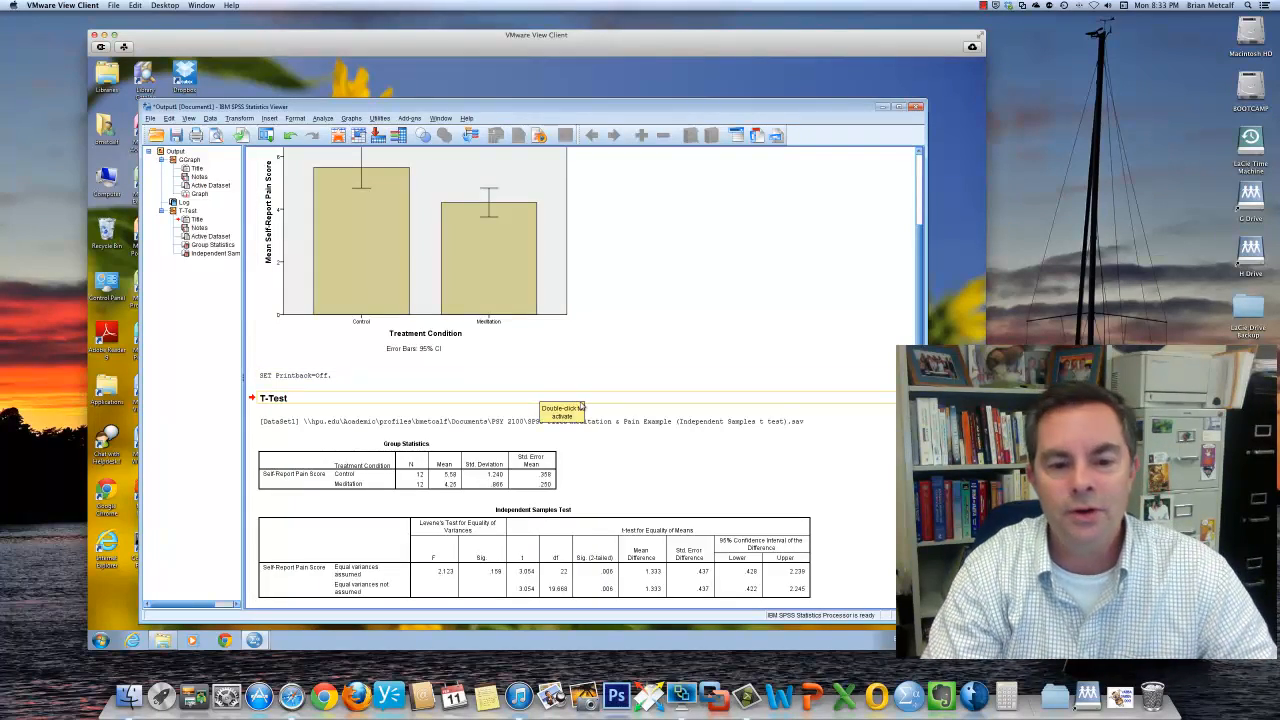
Examine the Group Statistics and Independent Samples Test tables and compare them with the mean pain score bar chart.
scroll(581, 405, down, 1)
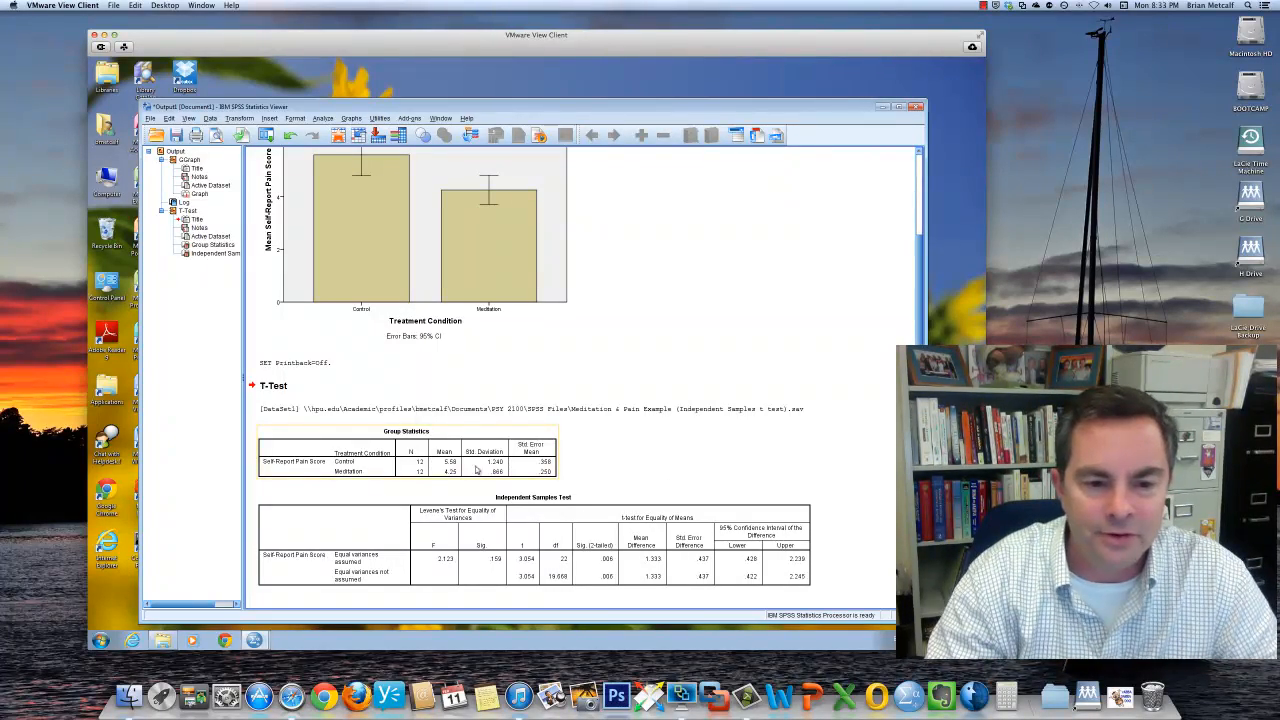
click(340, 466)
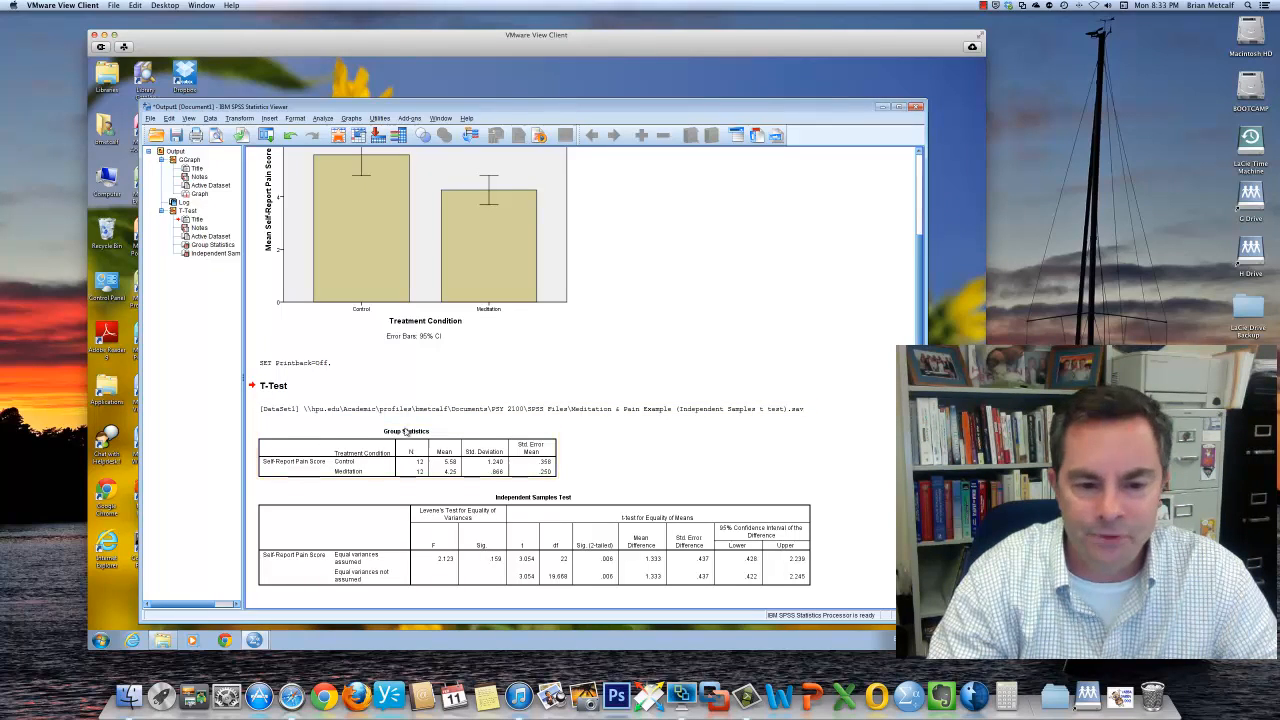
click(362, 410)
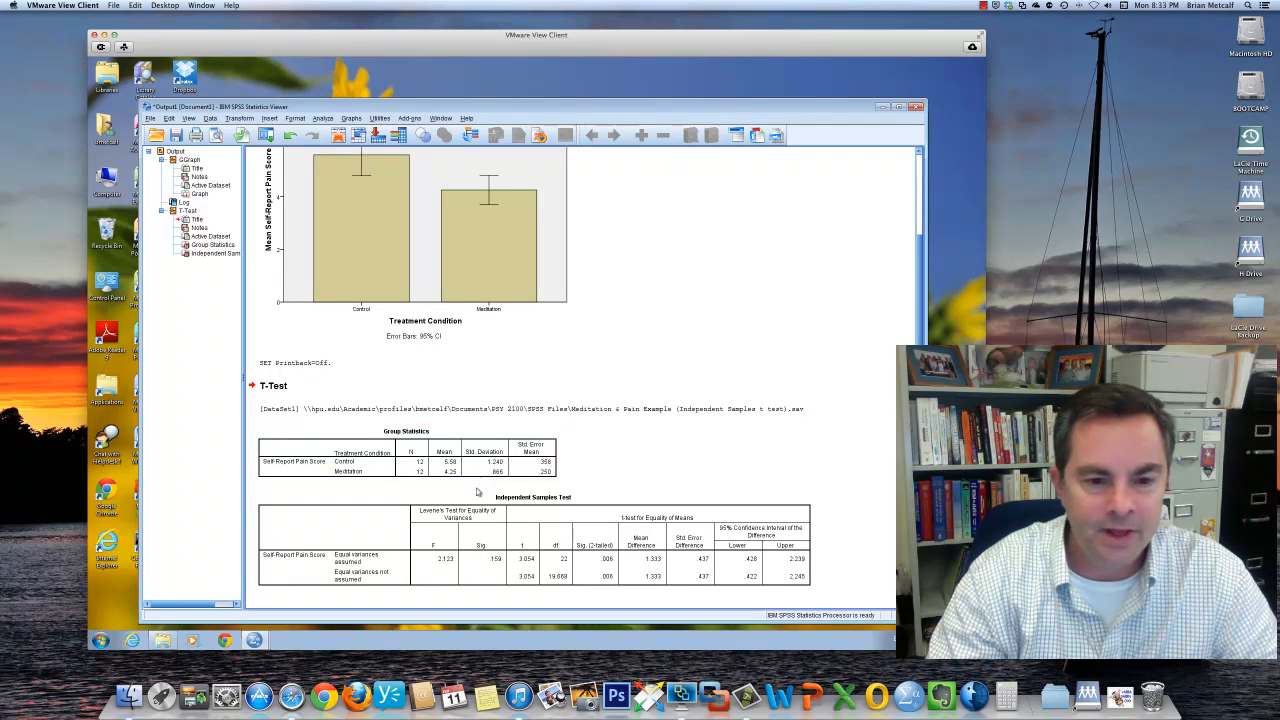
click(497, 522)
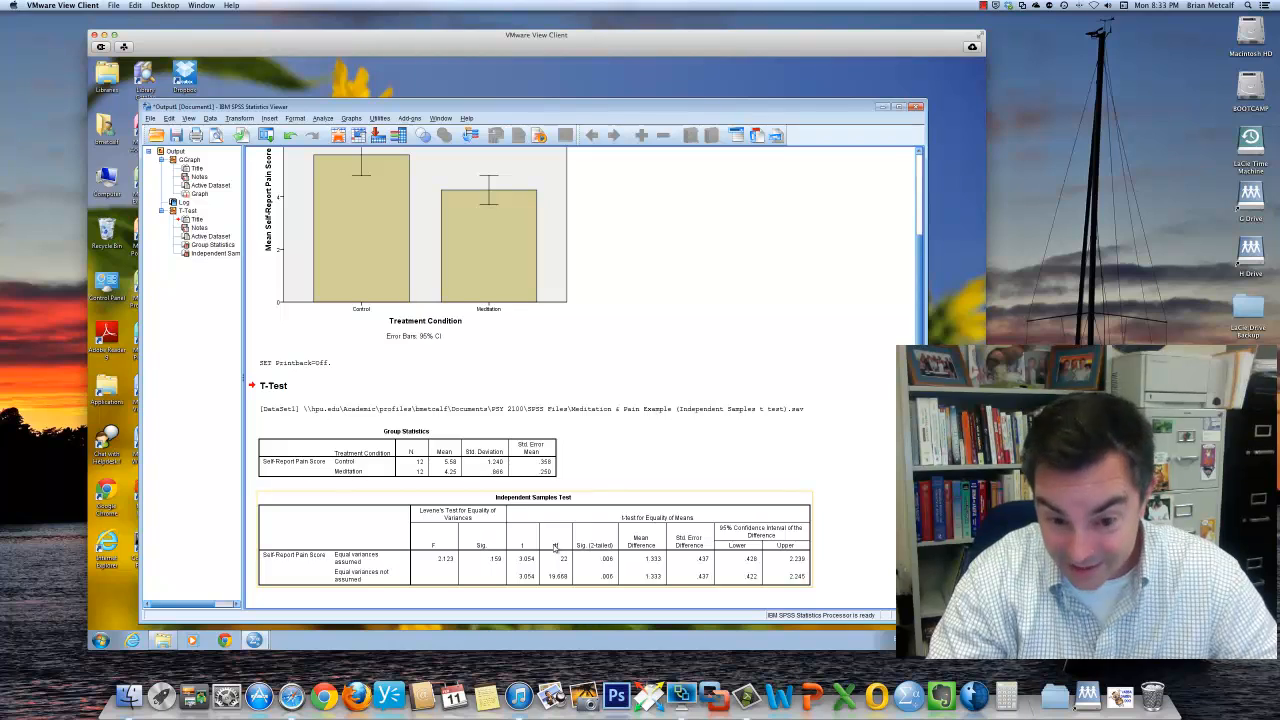
click(824, 479)
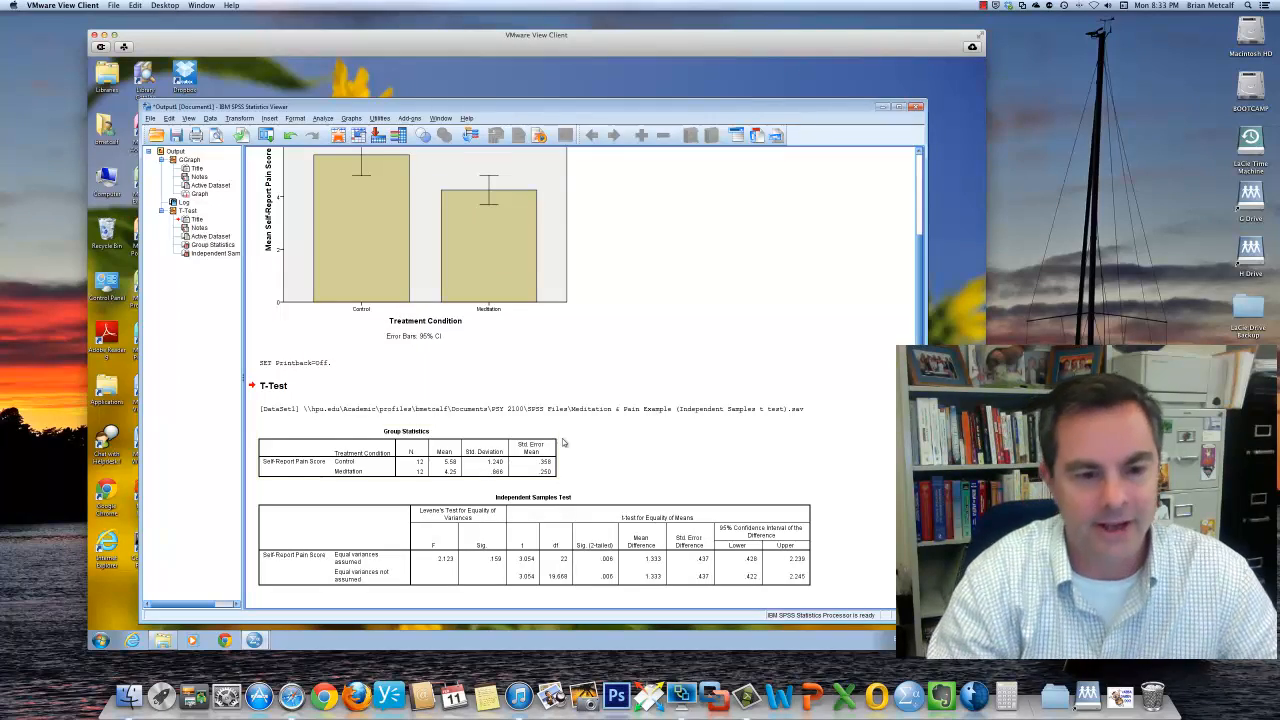
click(452, 527)
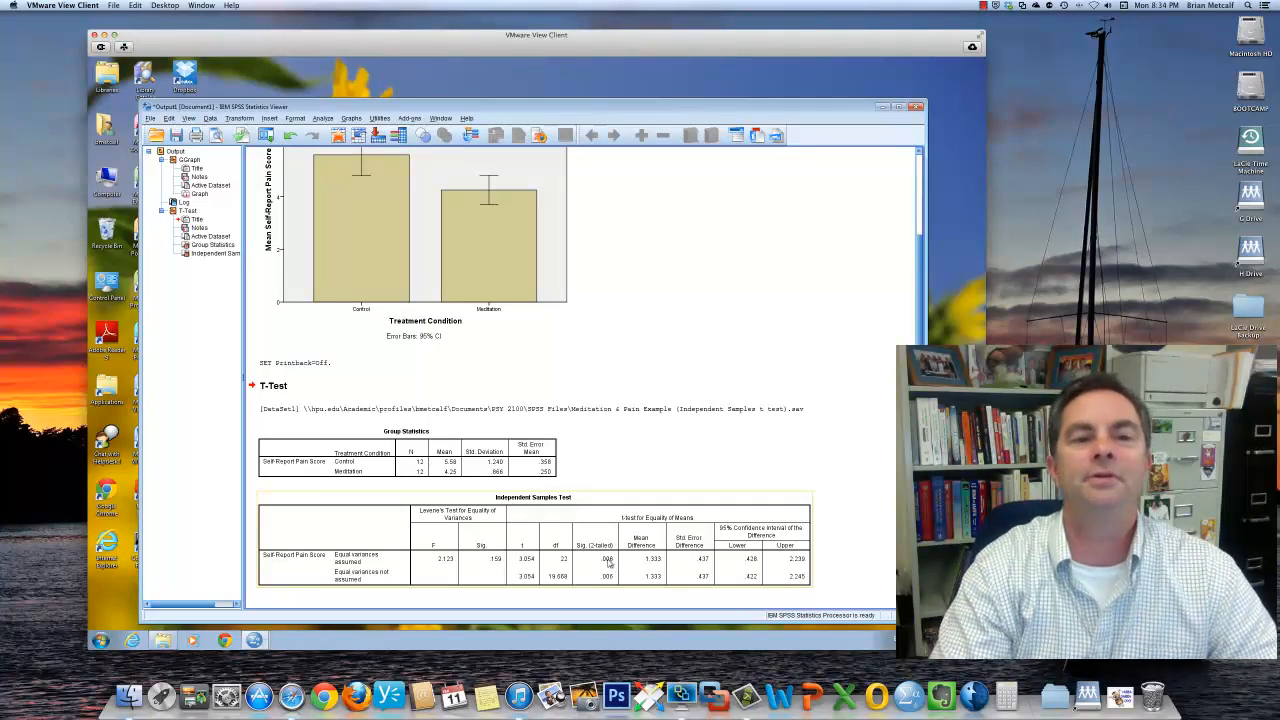
scroll(380, 331, up, 3)
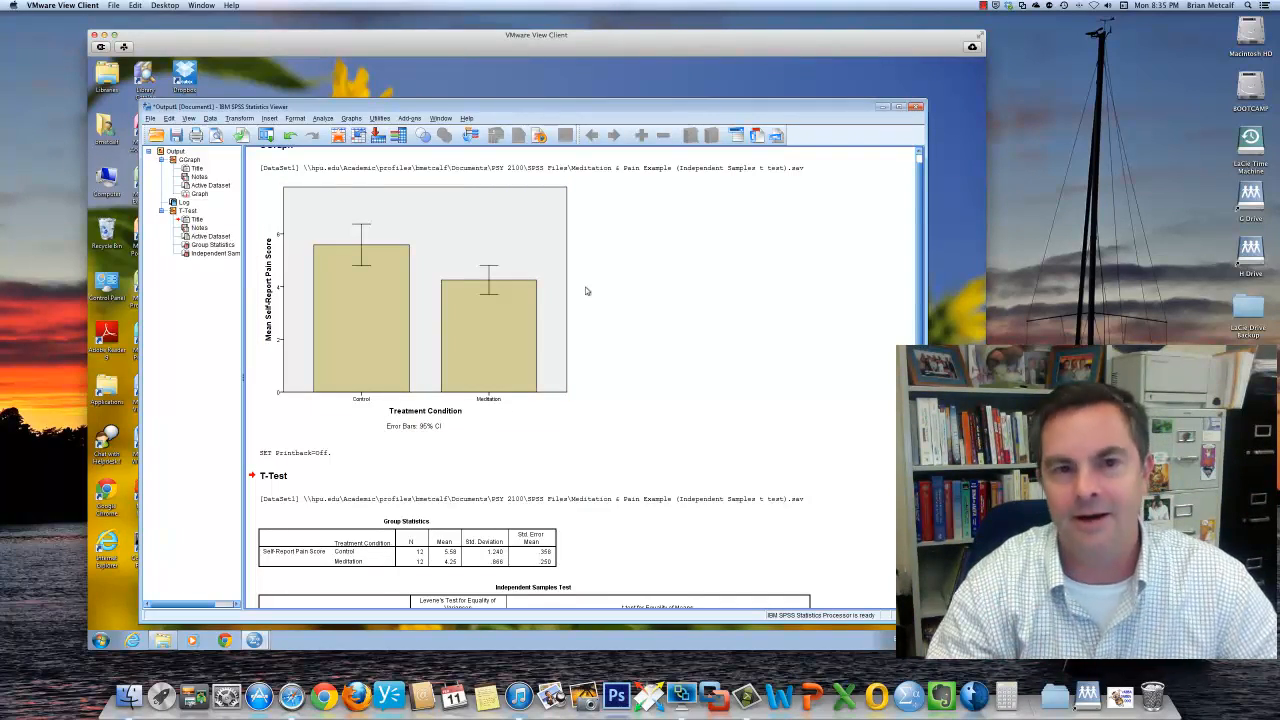
click(530, 282)
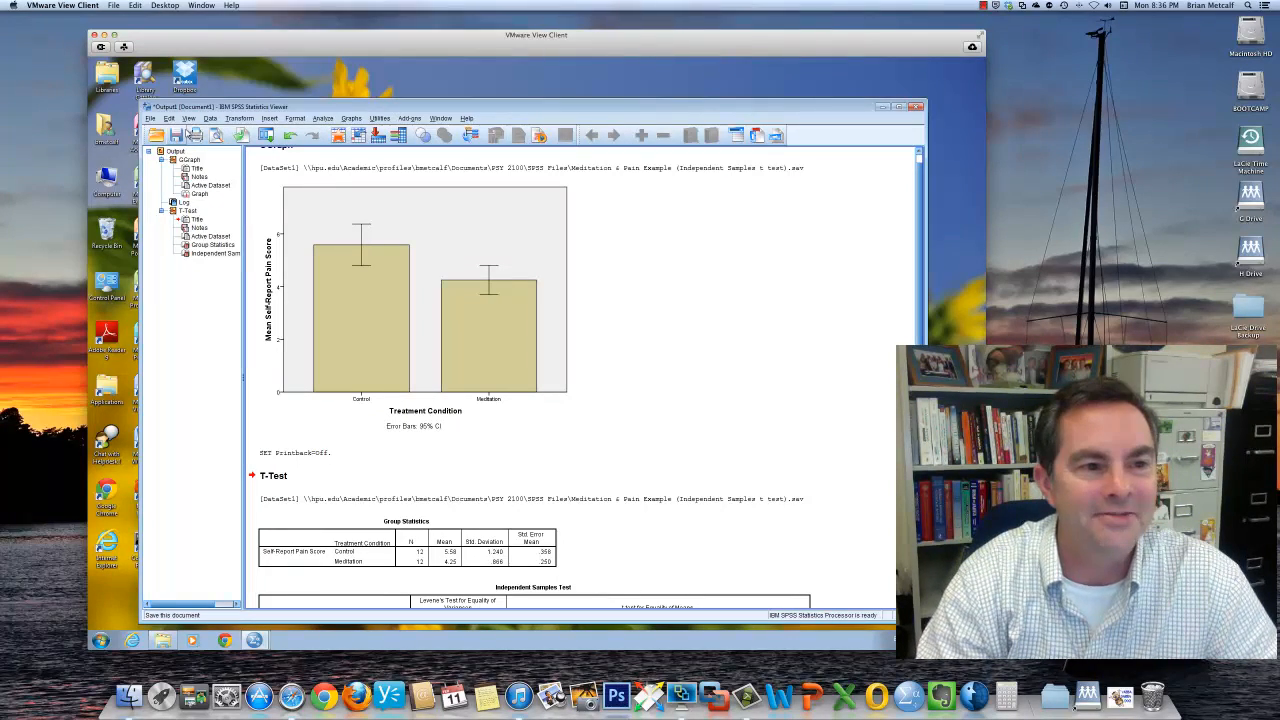
Start saving the output as a new file and browse to the SPSS Files folder inside PSY 2100.
click(150, 118)
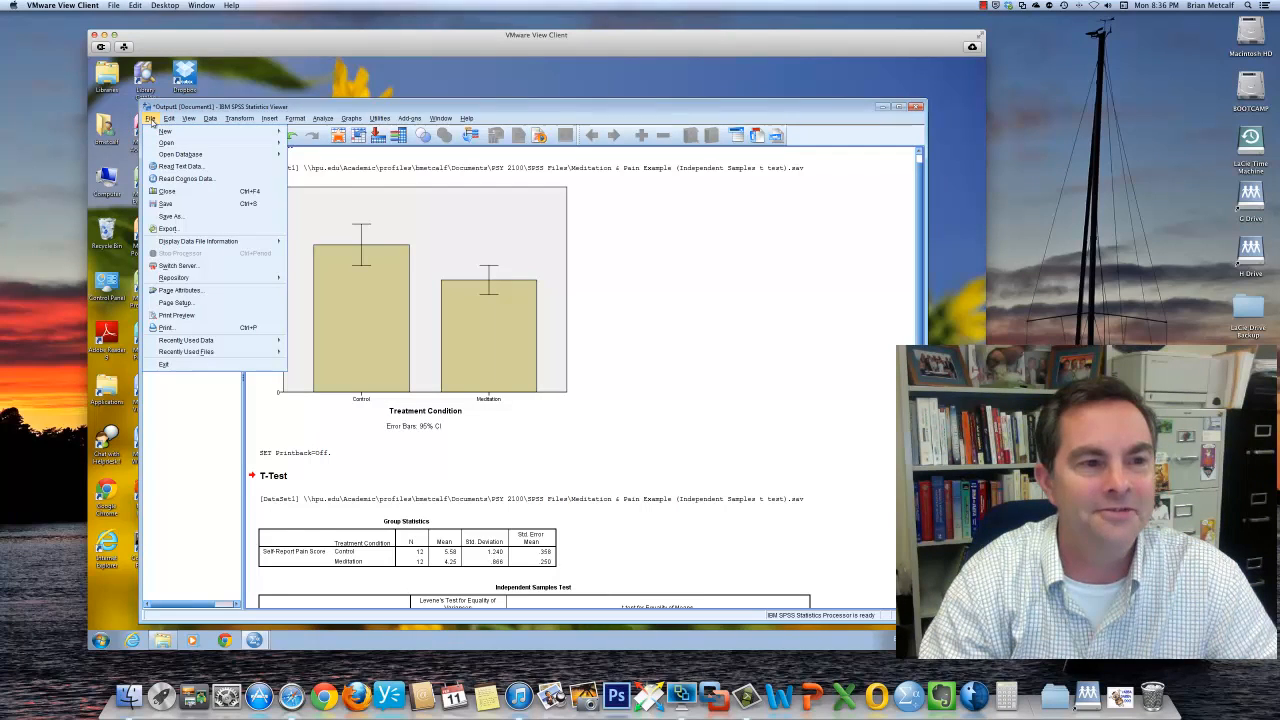
click(172, 217)
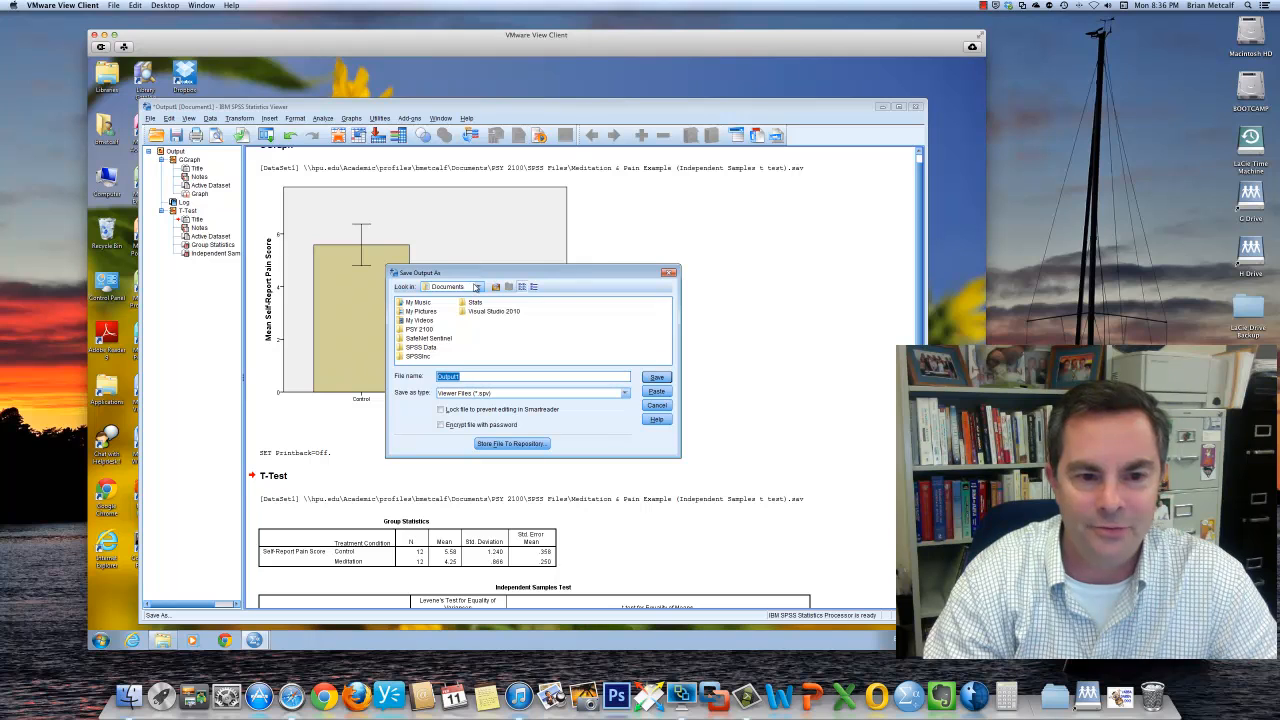
click(419, 334)
double_click(419, 334)
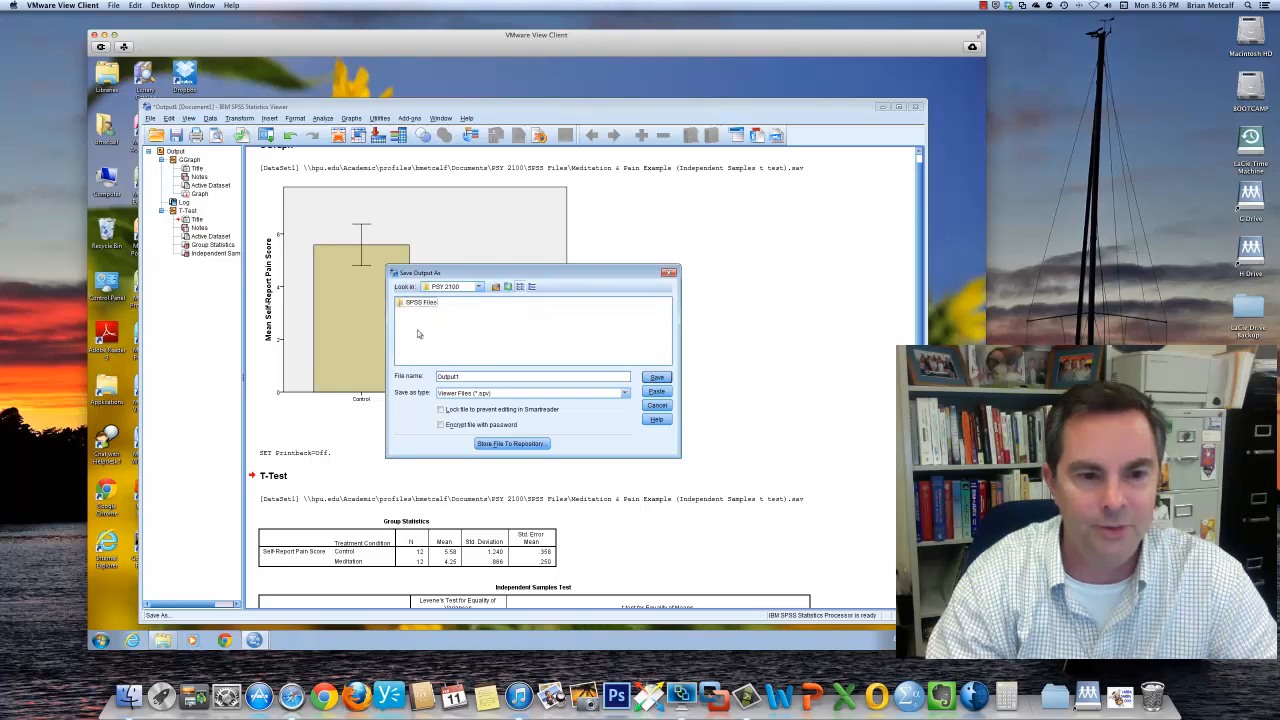
click(409, 305)
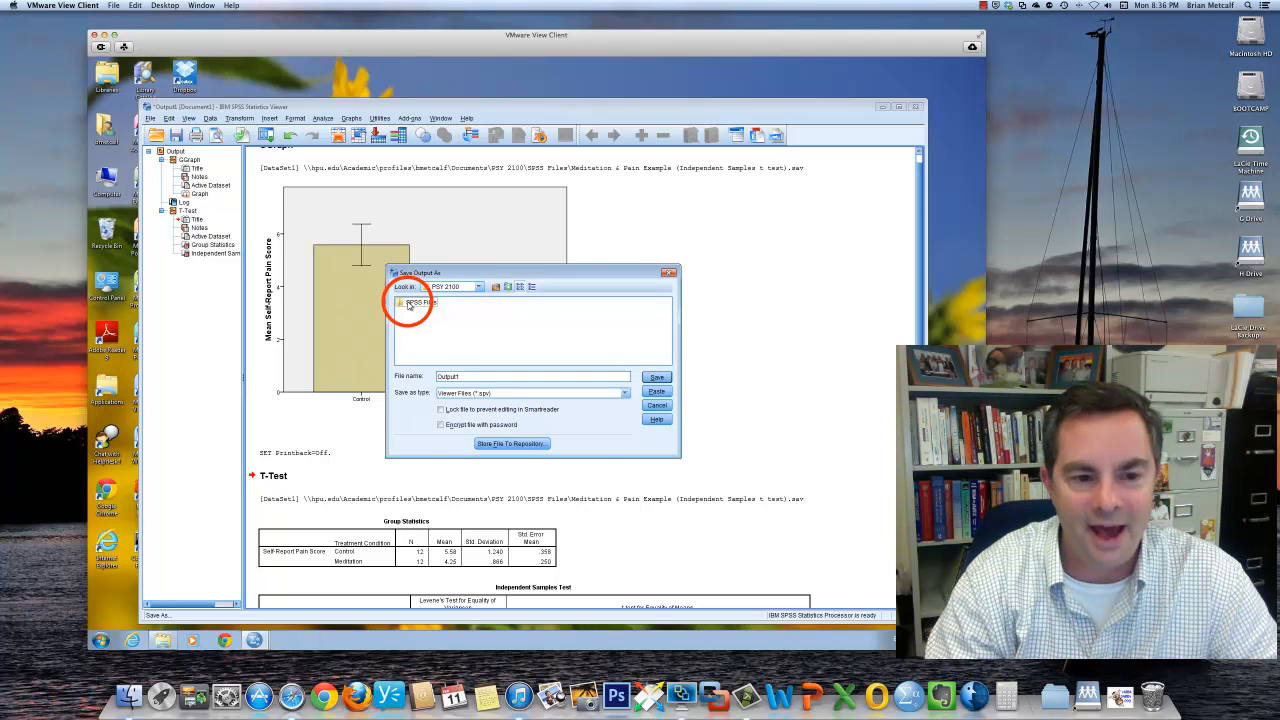
double_click(409, 305)
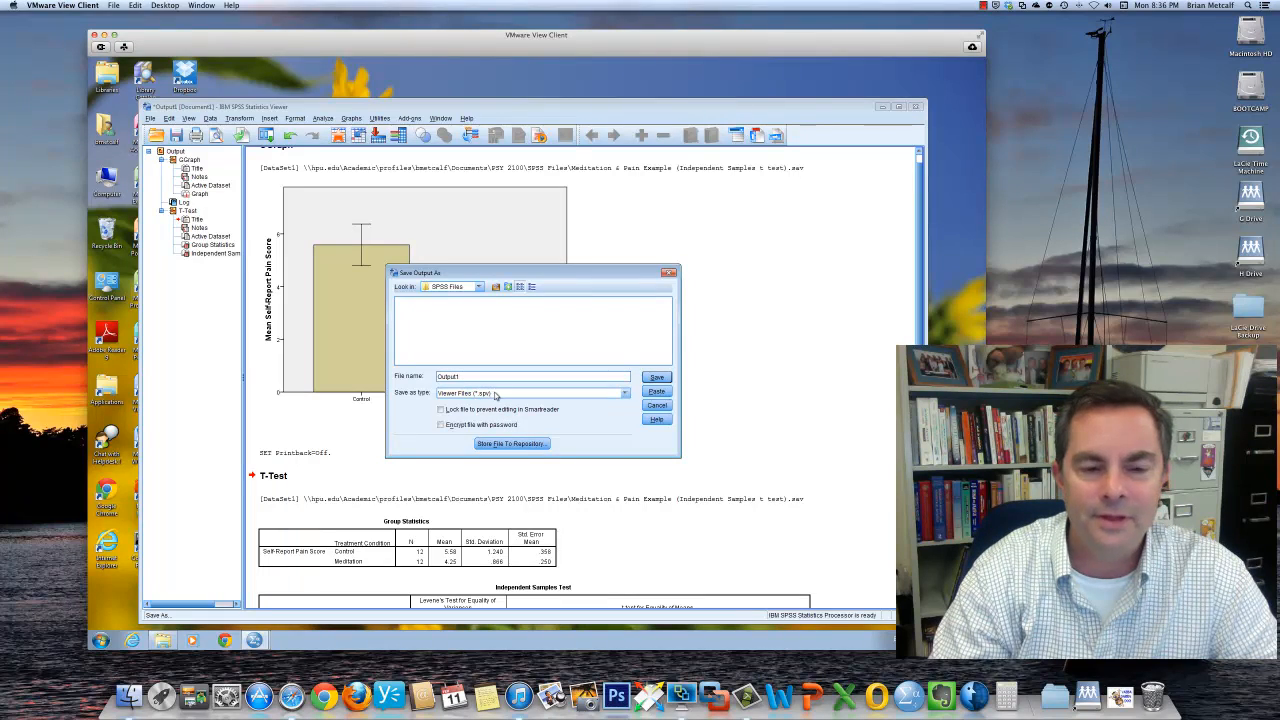
Name the output "Meditation & Pain Example (Independent Samples t test)" without the .sav extension and save it as a Viewer file.
double_click(468, 376)
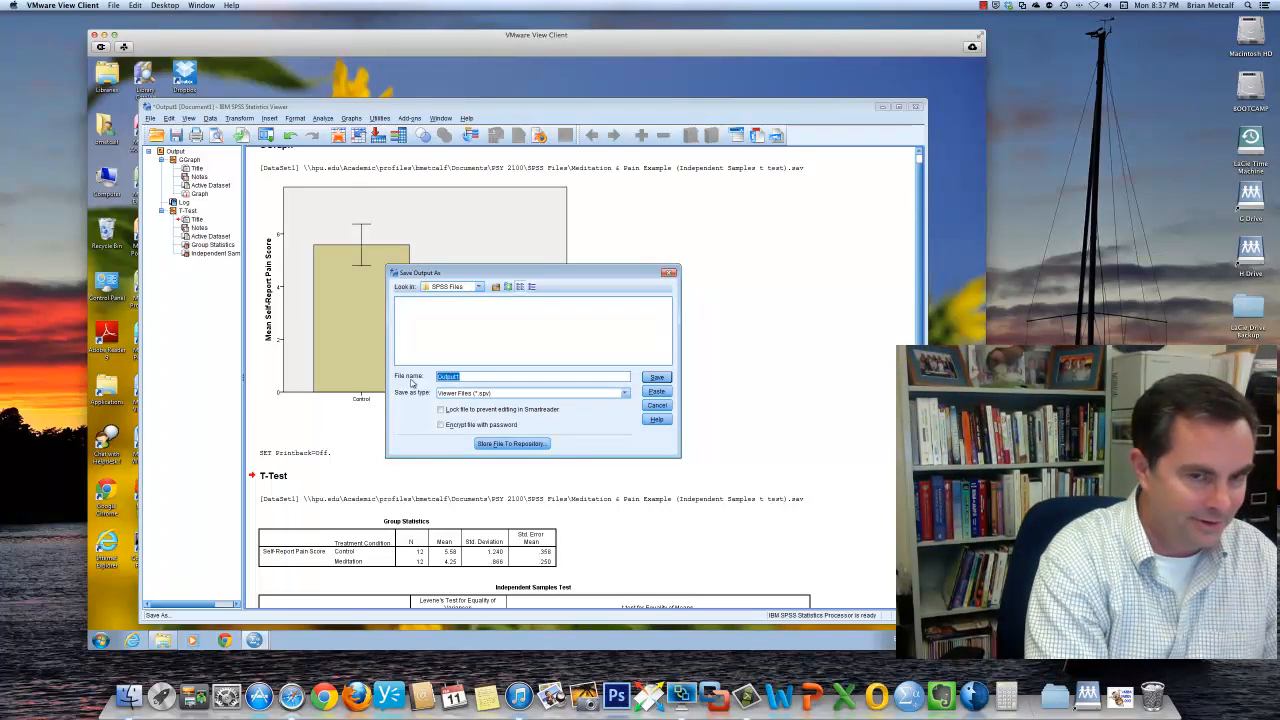
text(M)
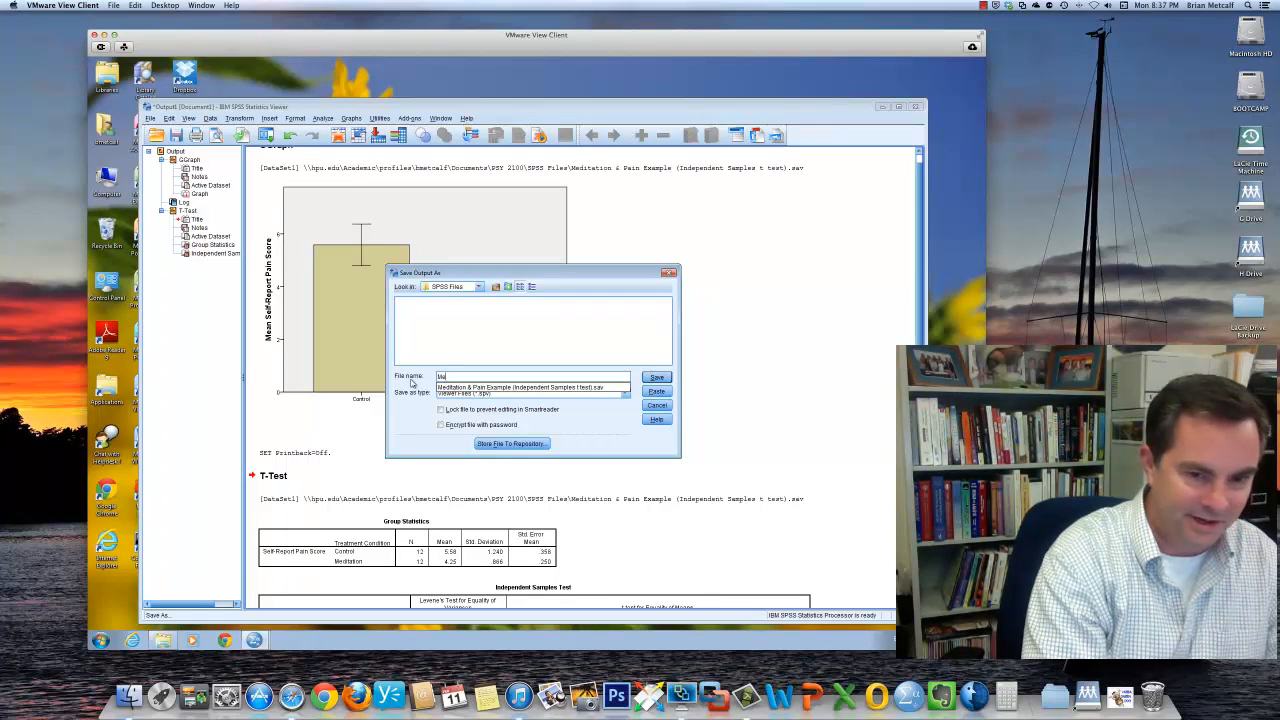
text(ed)
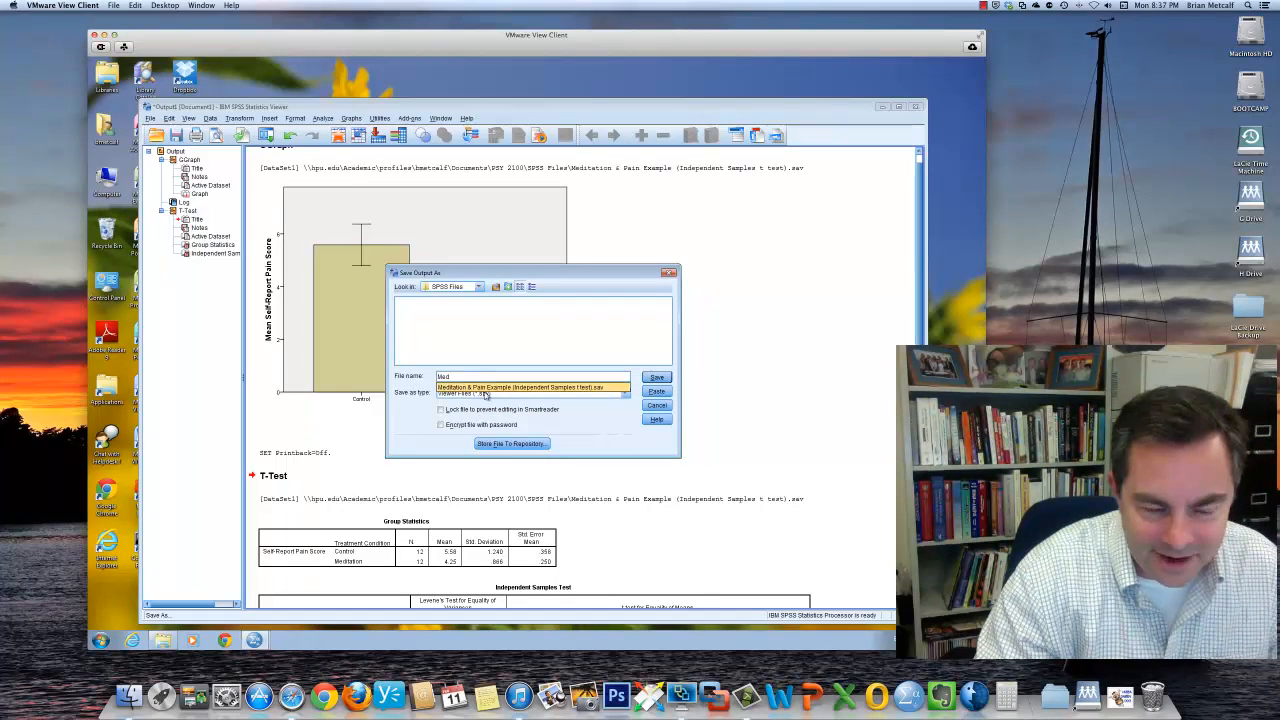
click(499, 389)
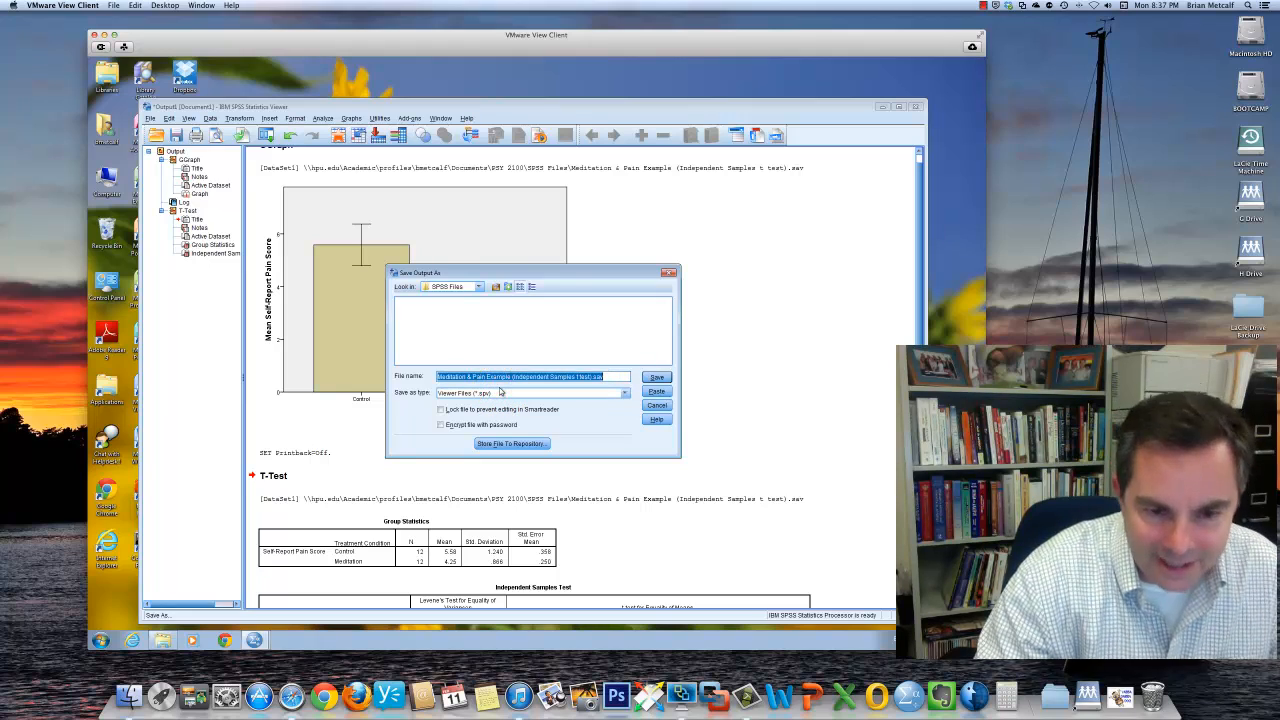
click(608, 376)
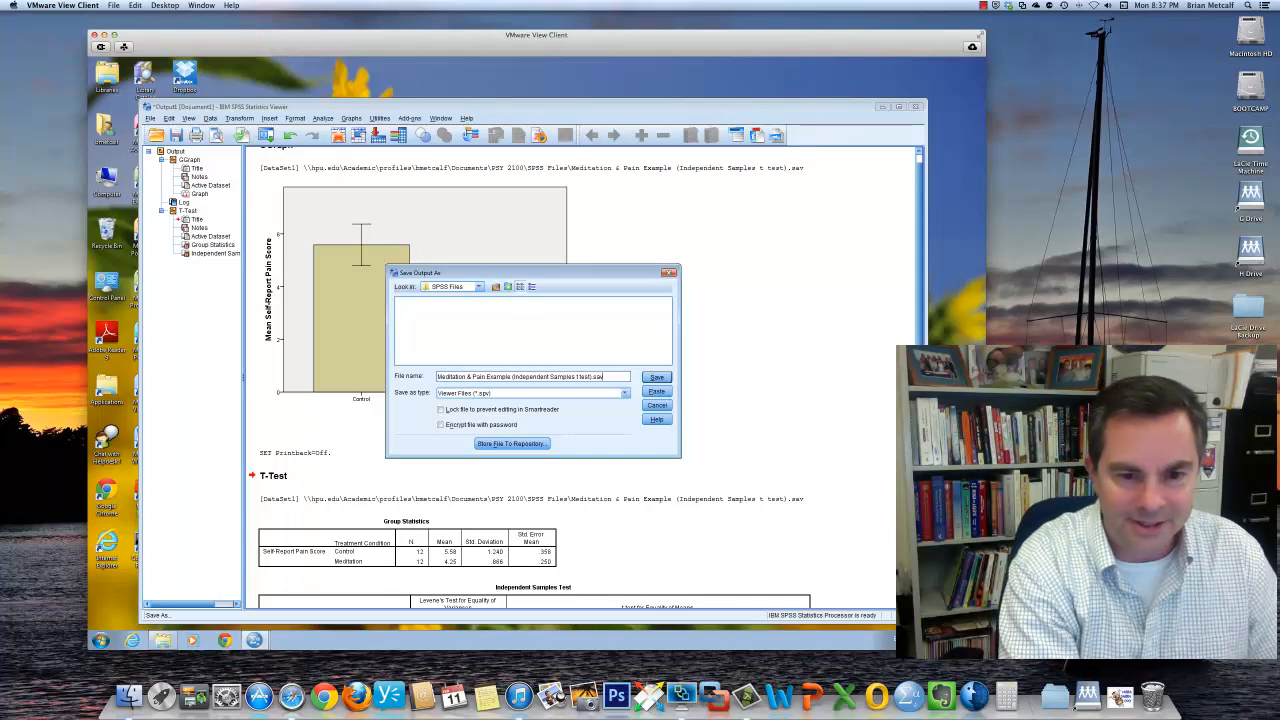
key(BackSpace)
key(BackSpace)
key(BackSpace)
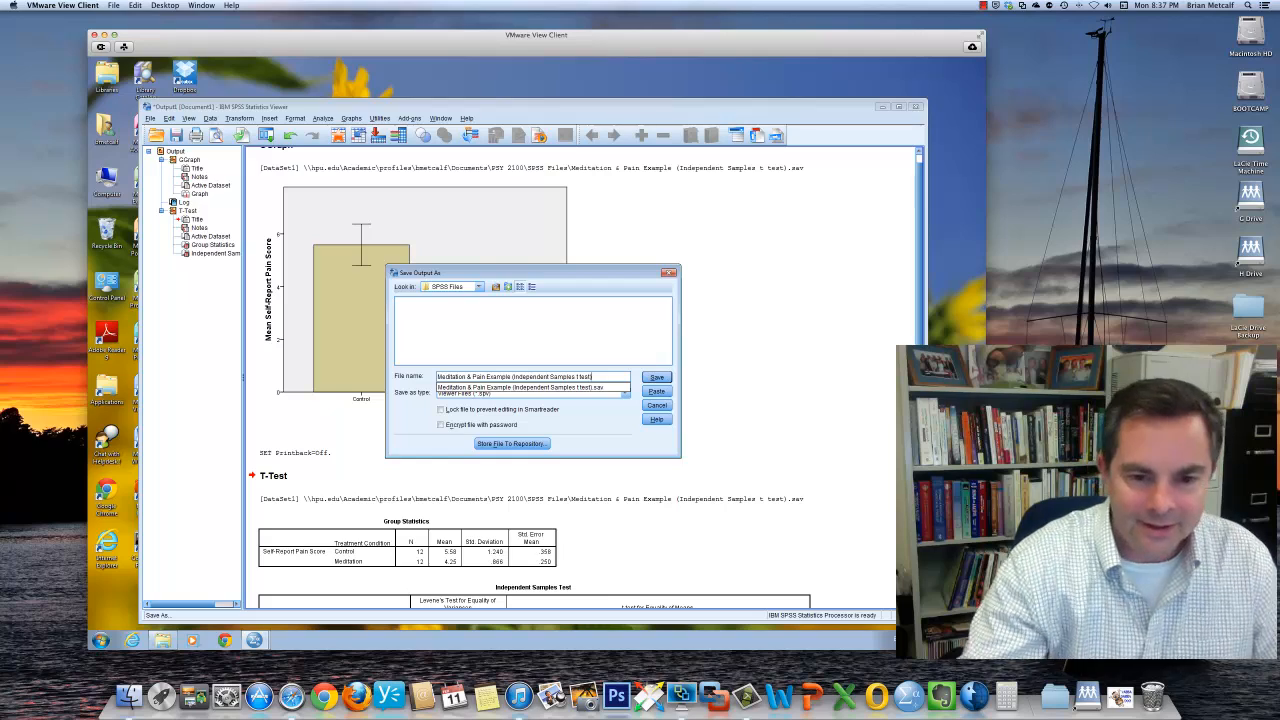
click(602, 394)
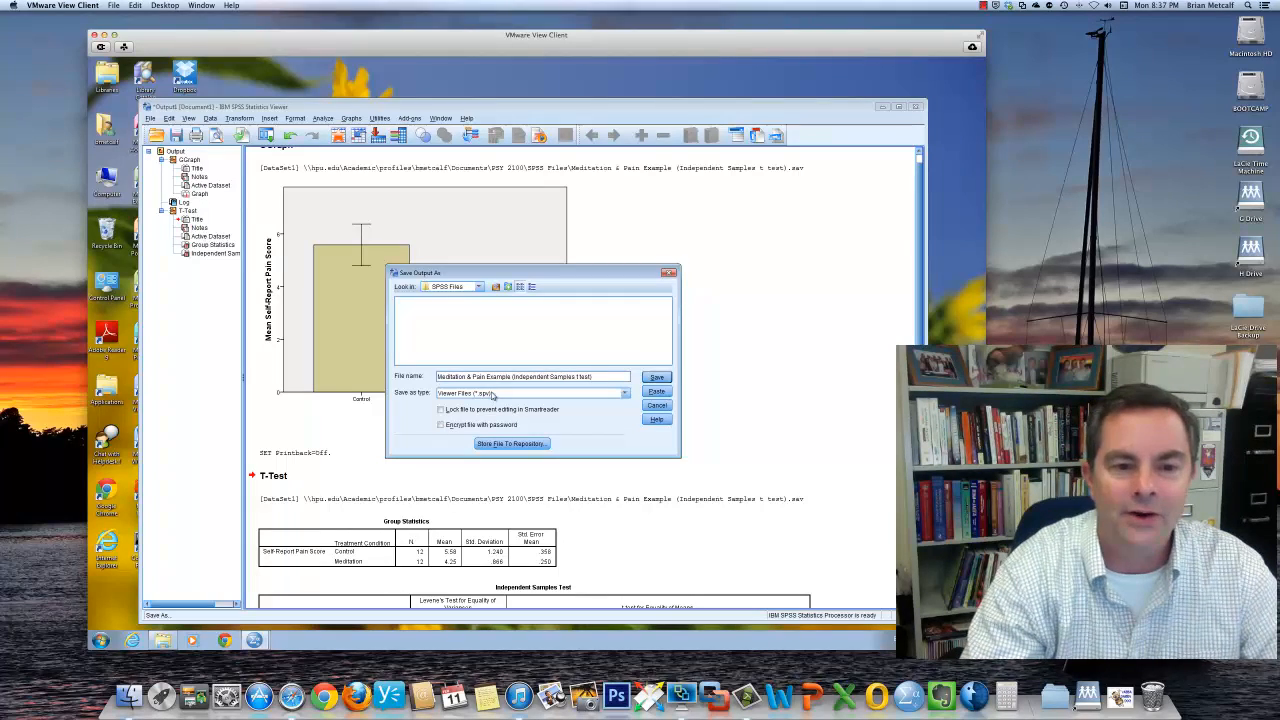
click(655, 378)
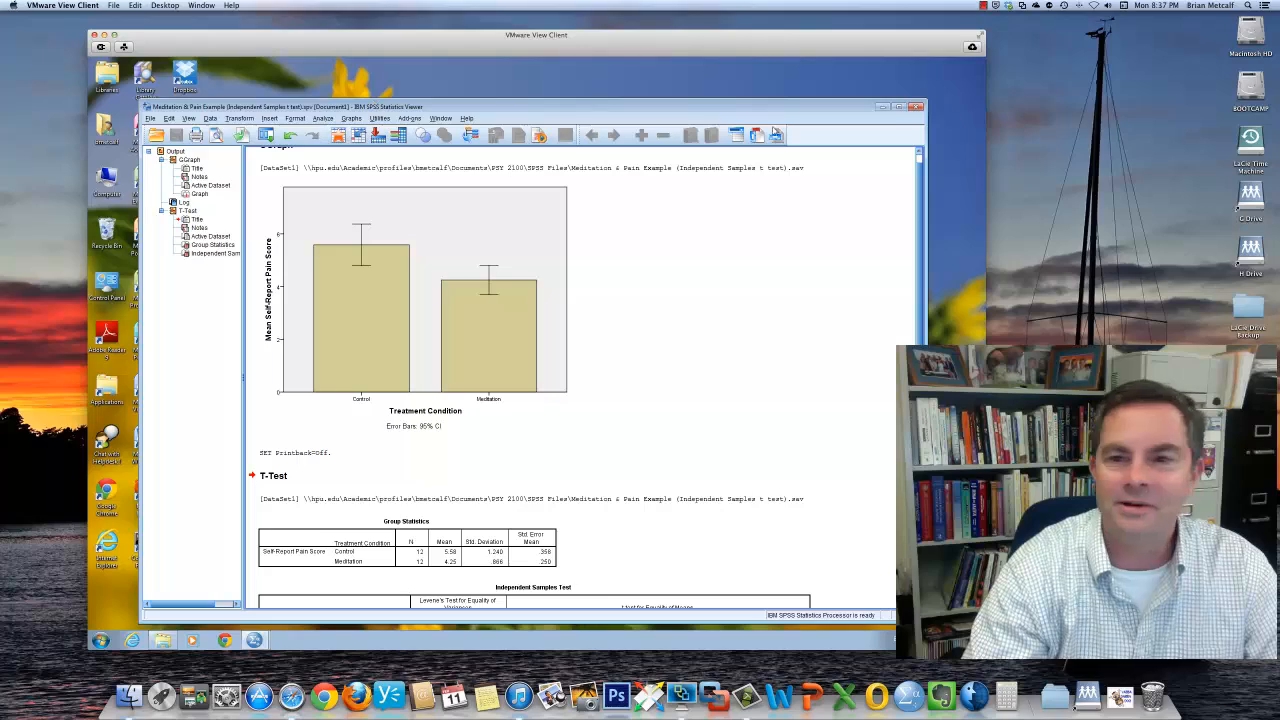
Close the output viewer and data editor to exit SPSS, suppressing the exit alert and discarding the dataset changes.
click(916, 106)
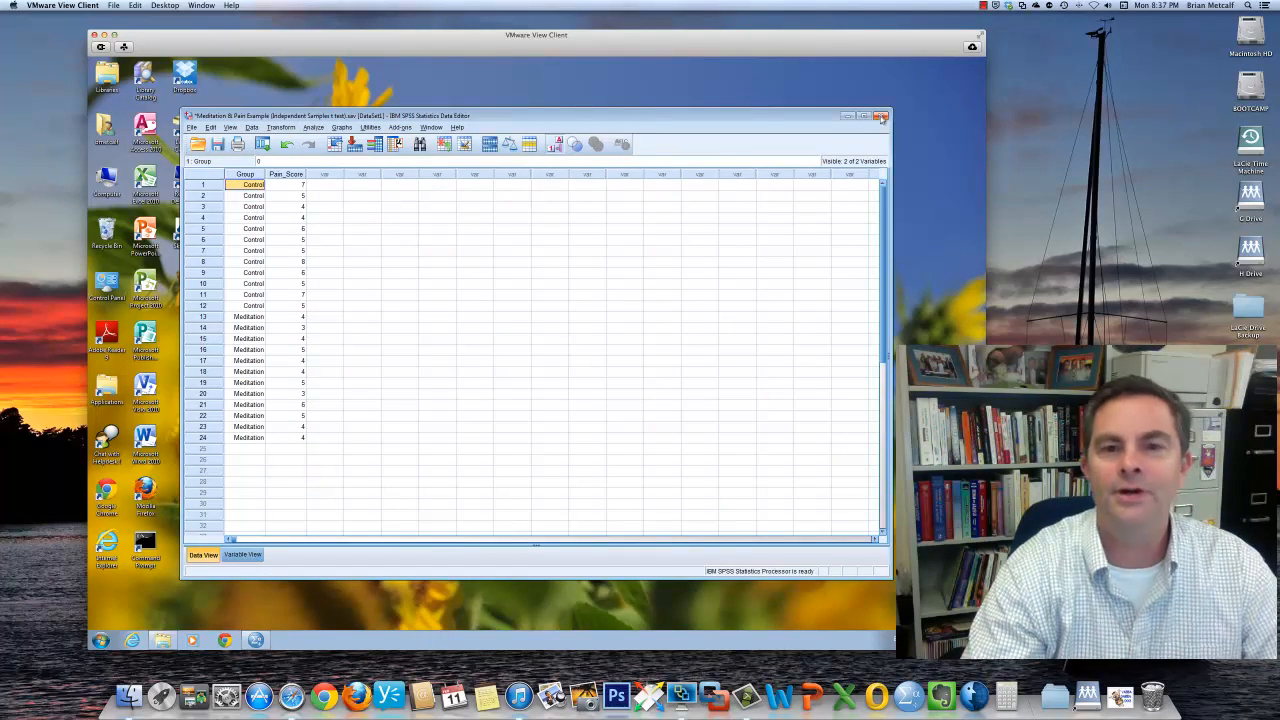
click(881, 117)
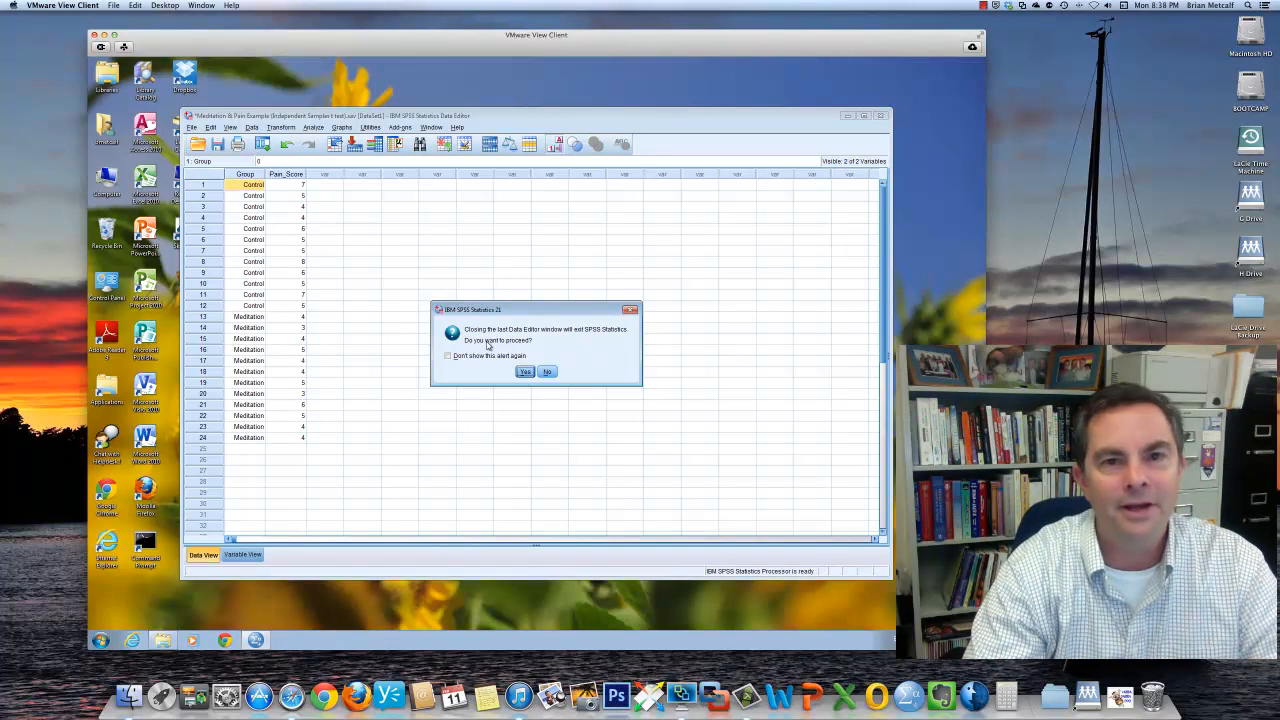
click(448, 356)
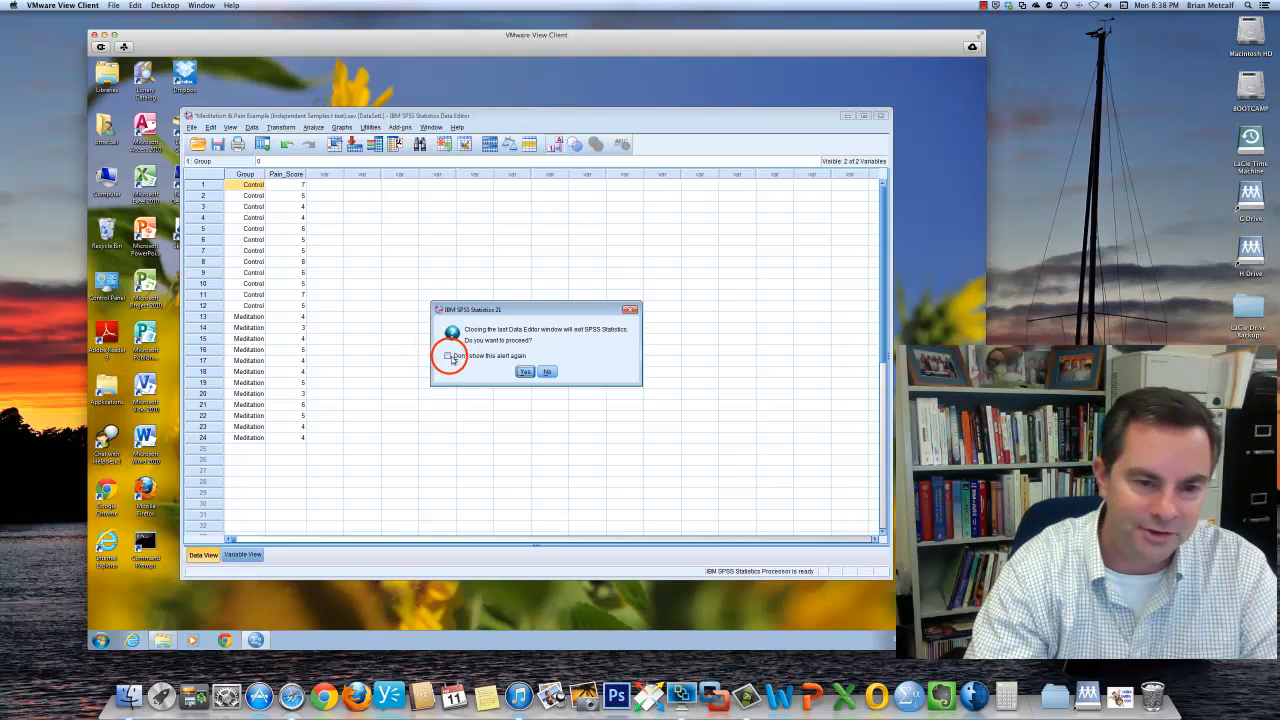
click(524, 371)
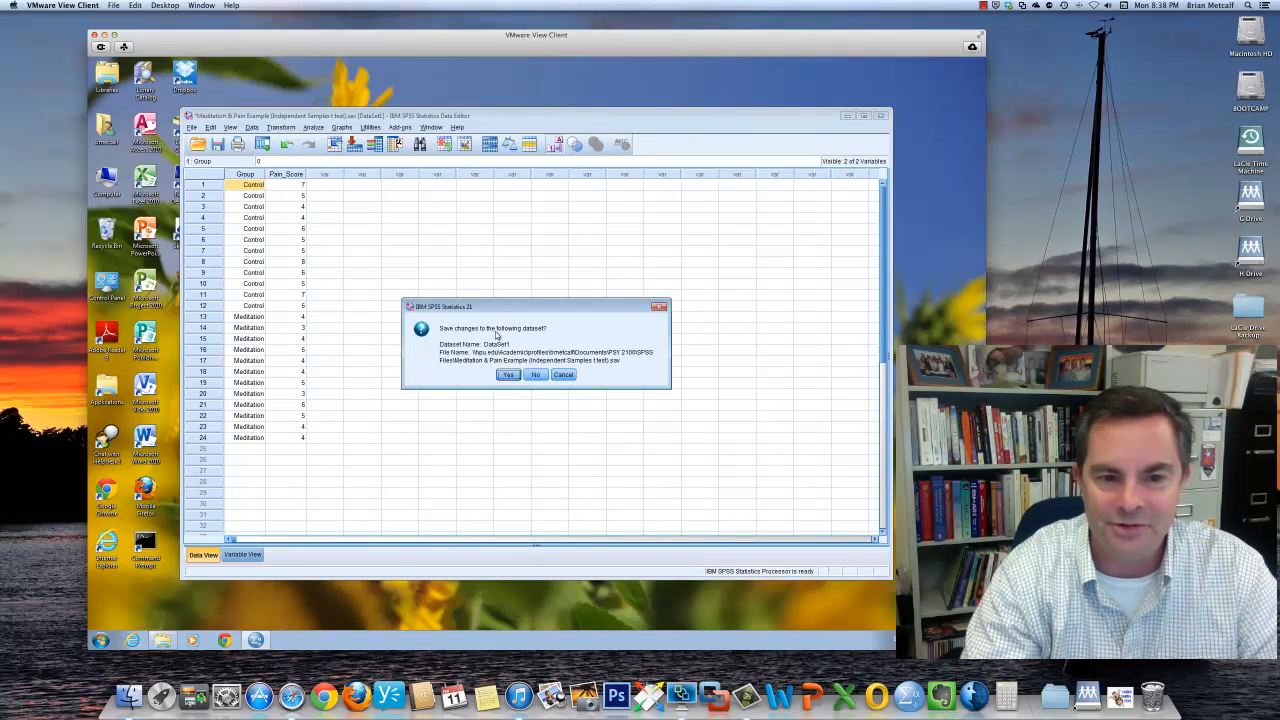
click(535, 375)
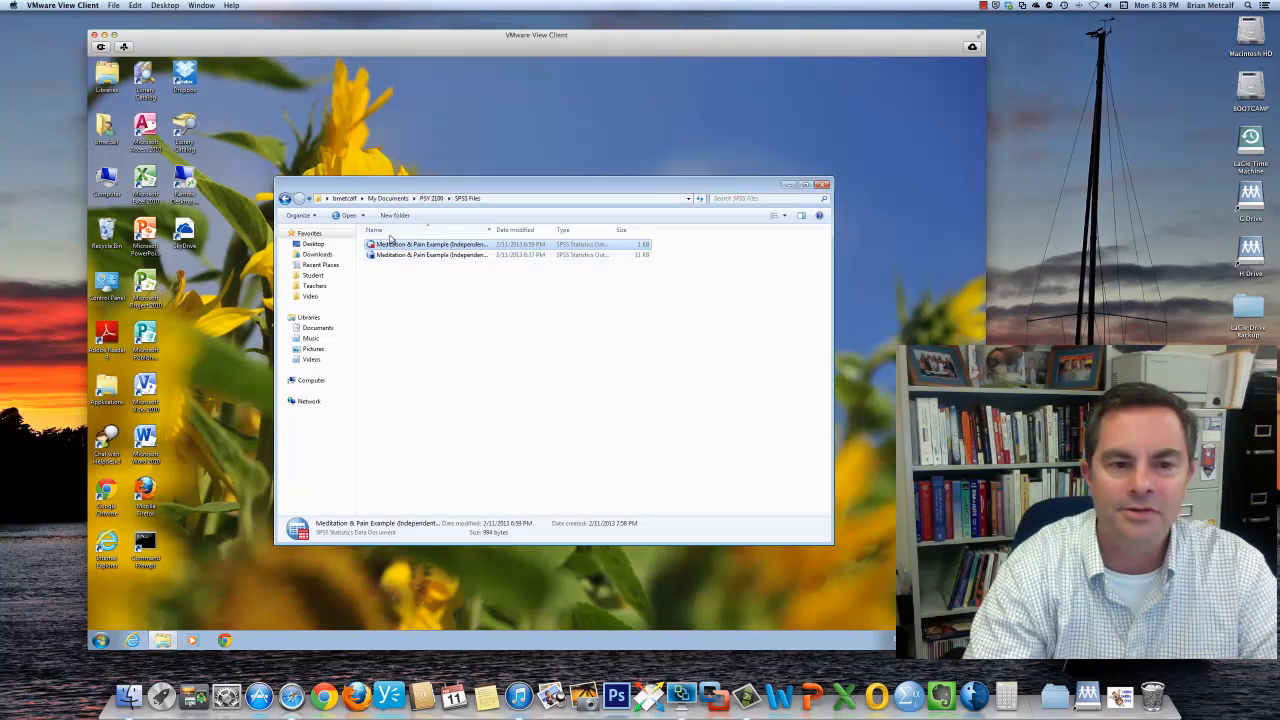
Widen the Name column in the SPSS Files folder to check the two saved files, and close the folder window.
drag(494, 229, 546, 229)
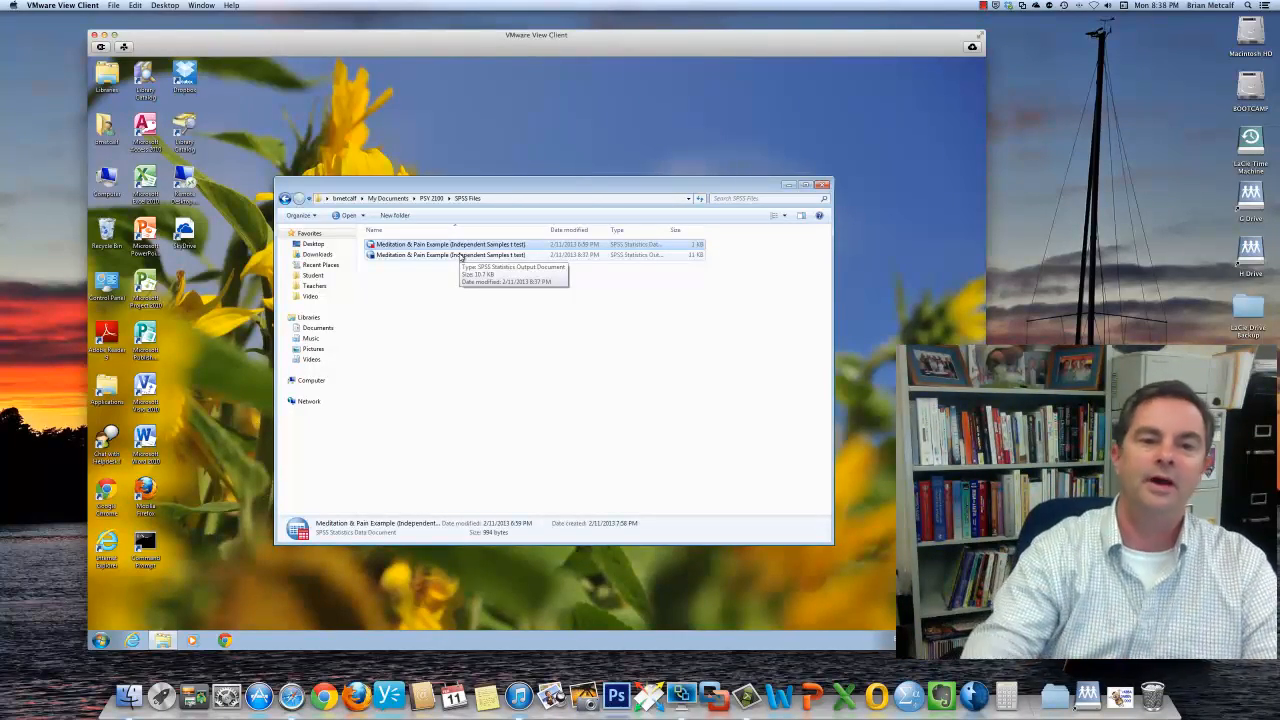
click(821, 185)
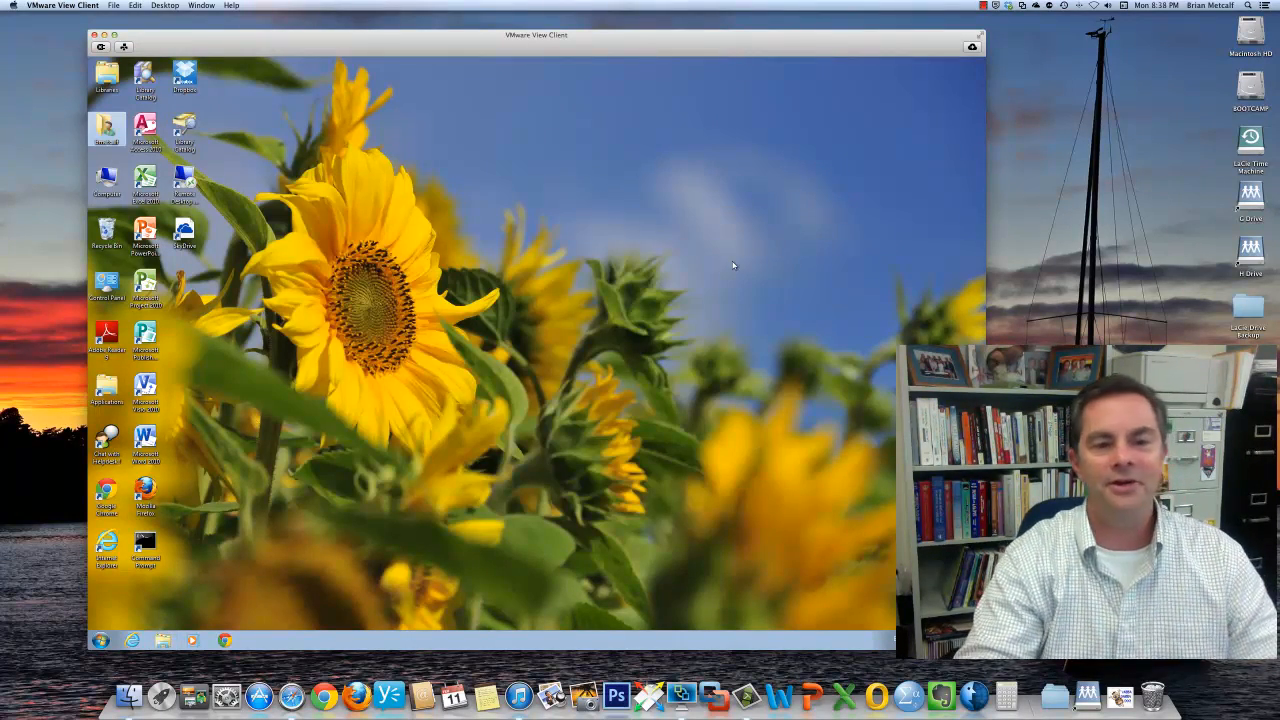